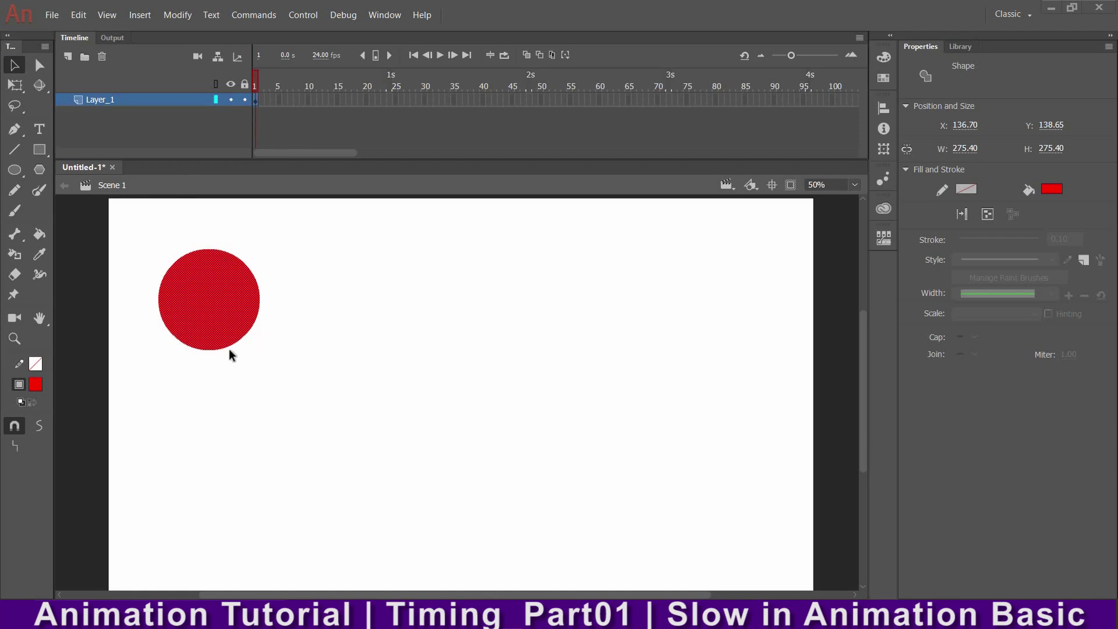
click(250, 332)
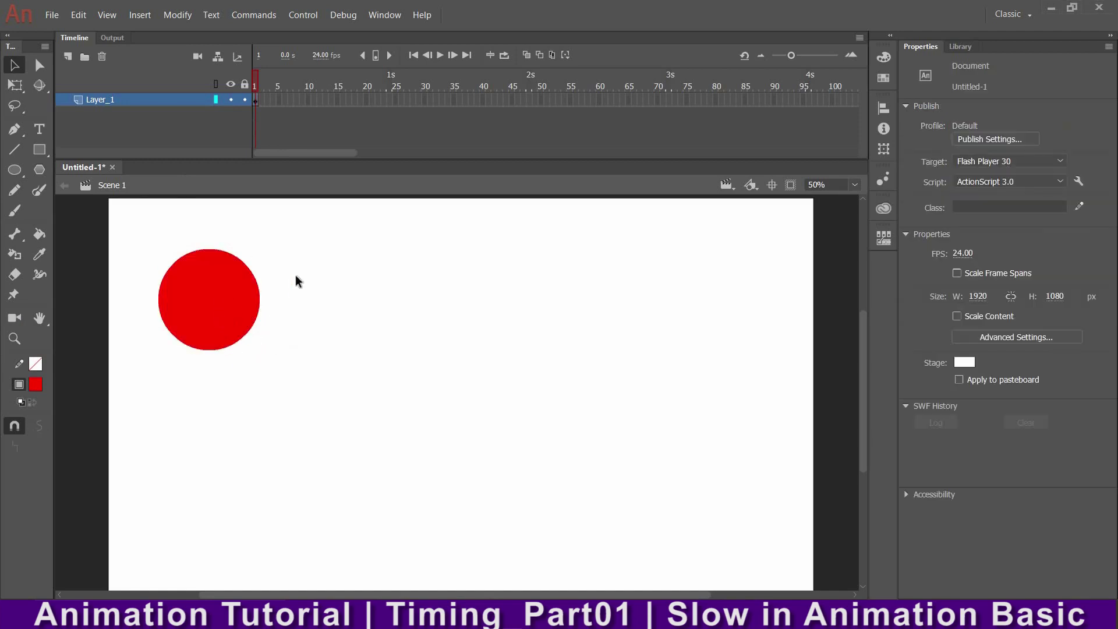
click(223, 336)
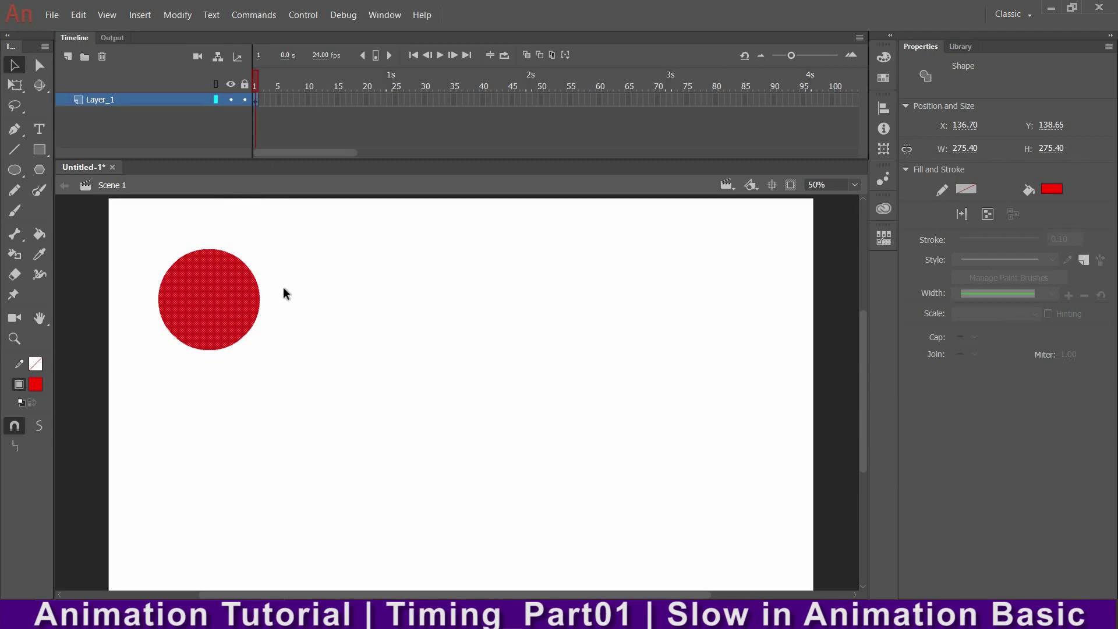
click(275, 253)
drag(274, 226, 99, 393)
click(257, 324)
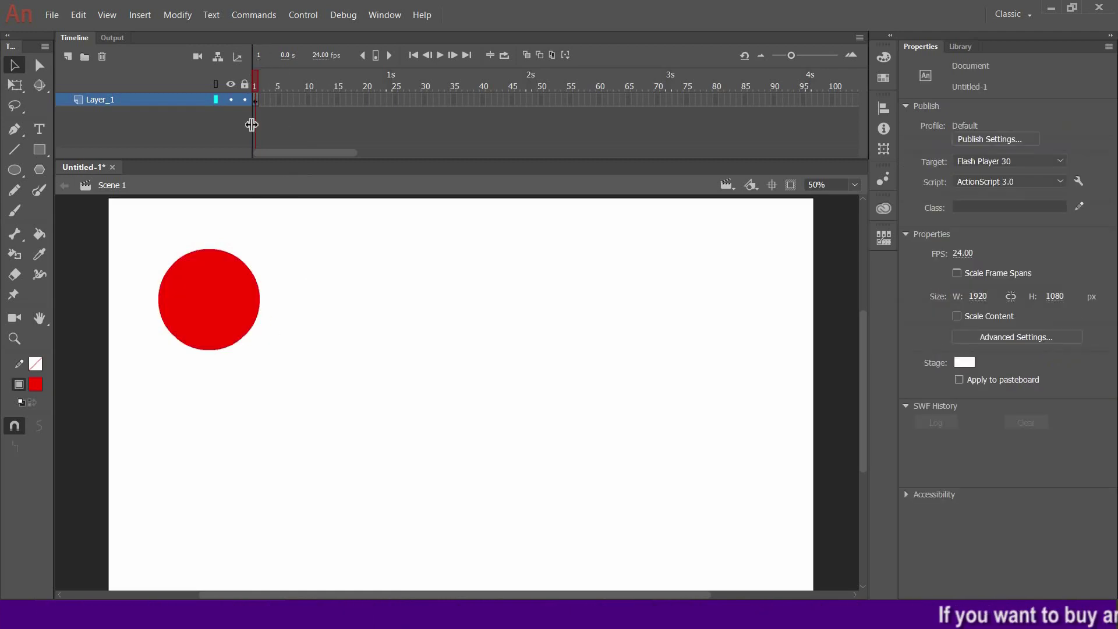
key(ctrl+a)
drag(152, 396, 279, 232)
click(333, 288)
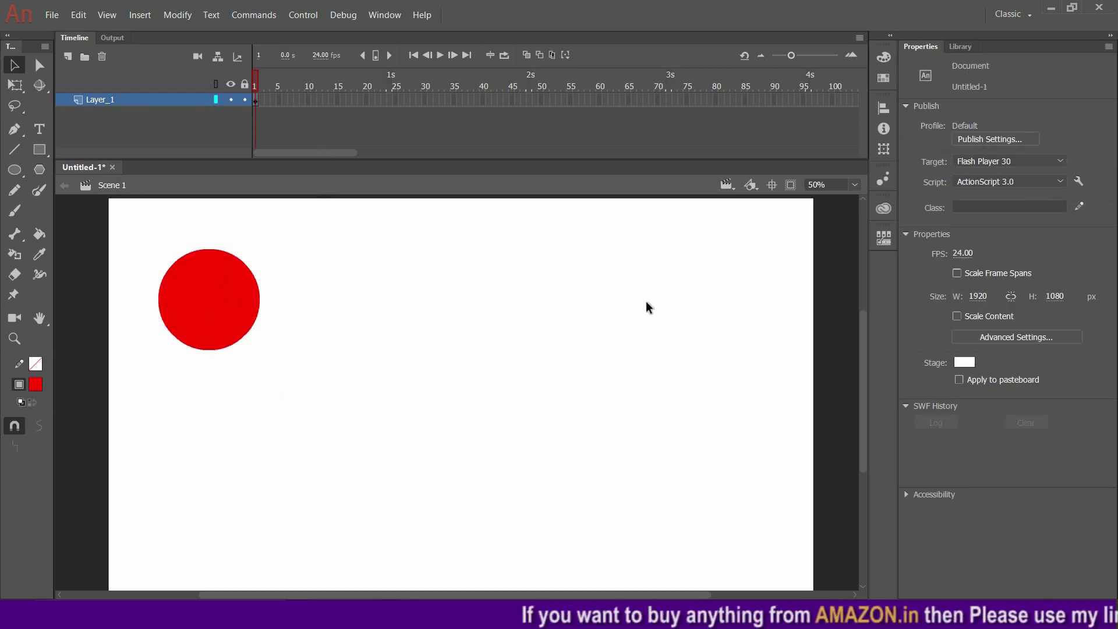
Step: Try moving the red circle horizontally to the right part of the stage on frame 1
click(204, 309)
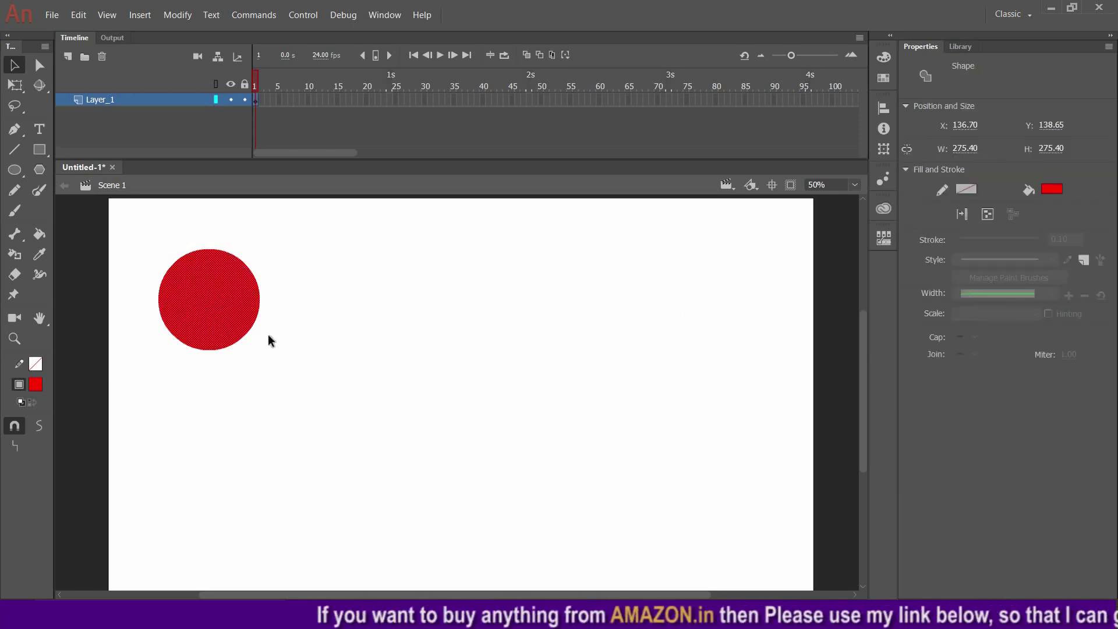
drag(222, 304, 674, 311)
key(ctrl+z)
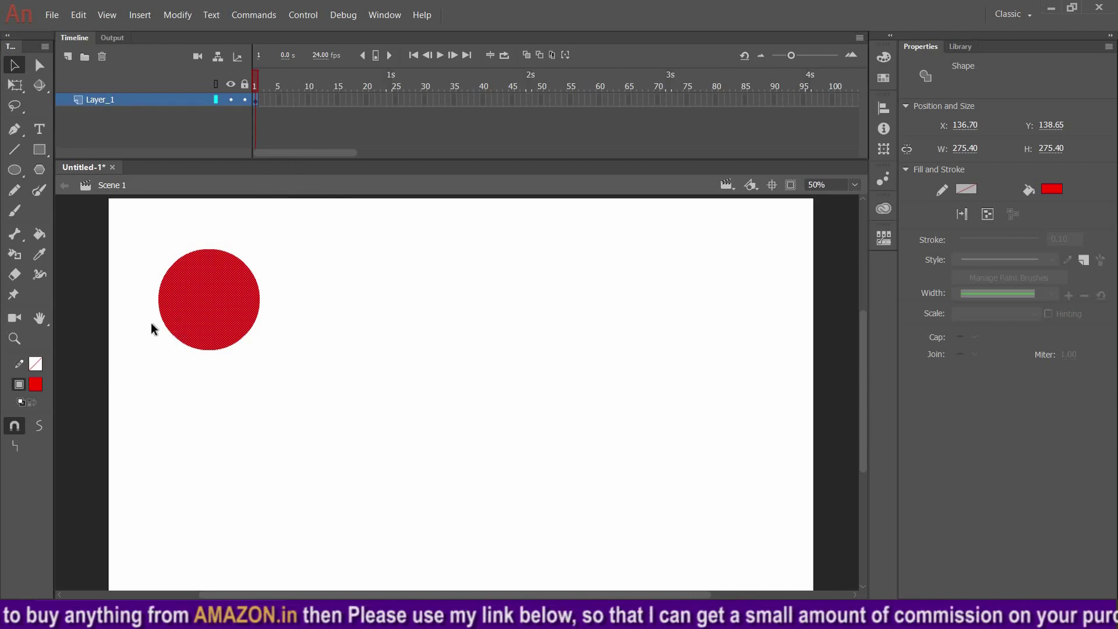
Step: Insert a keyframe at frame 24 of Layer_1 and move its red circle horizontally to the right part of the stage
click(388, 100)
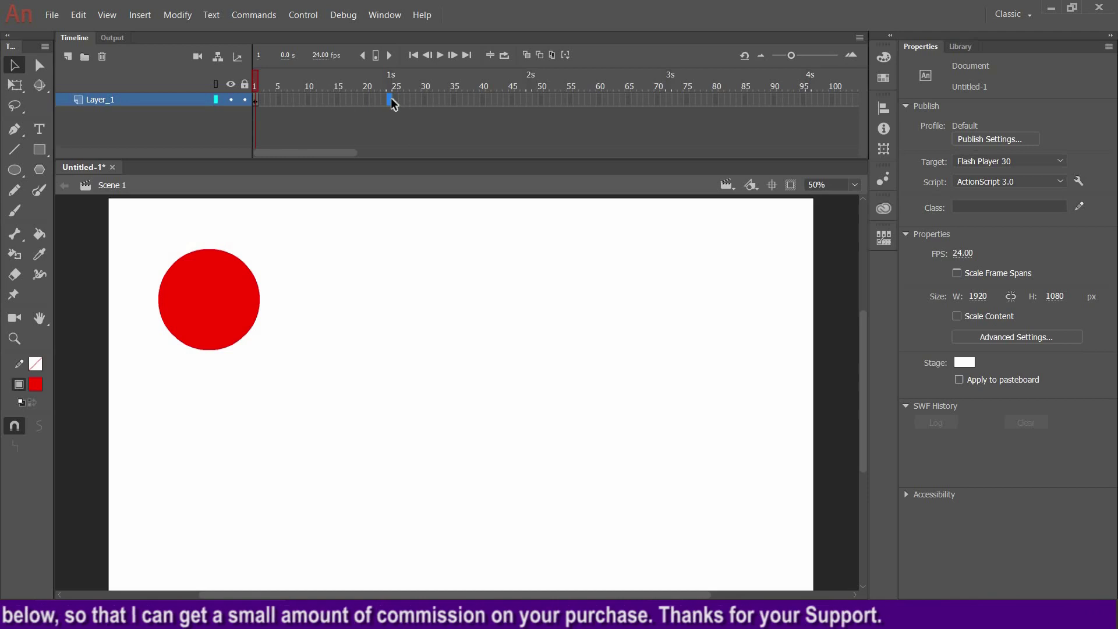
key(F5)
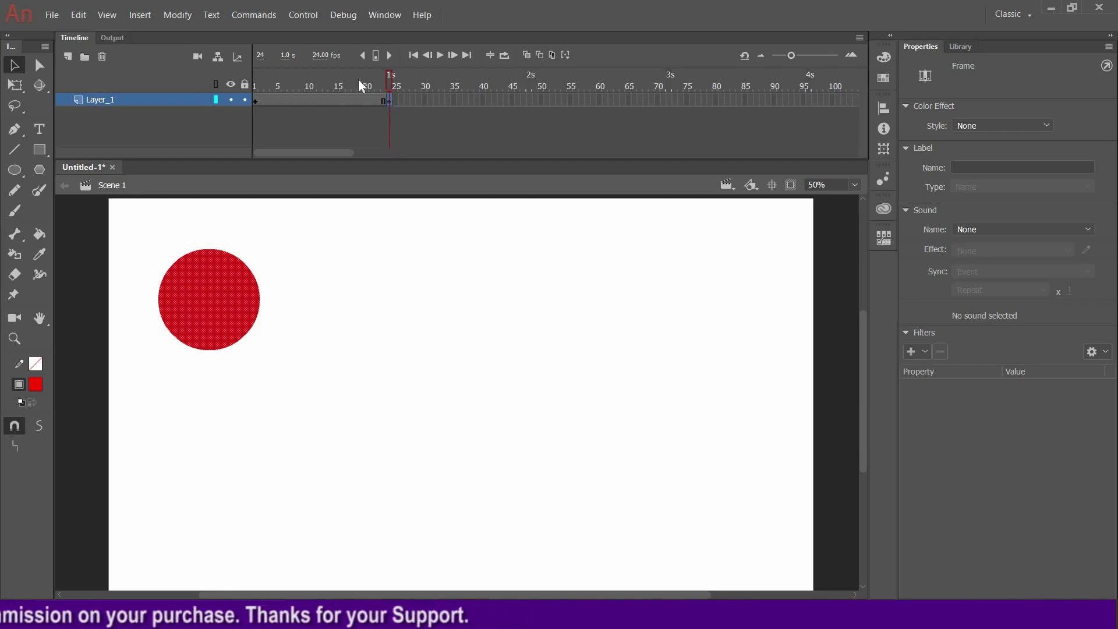
click(338, 87)
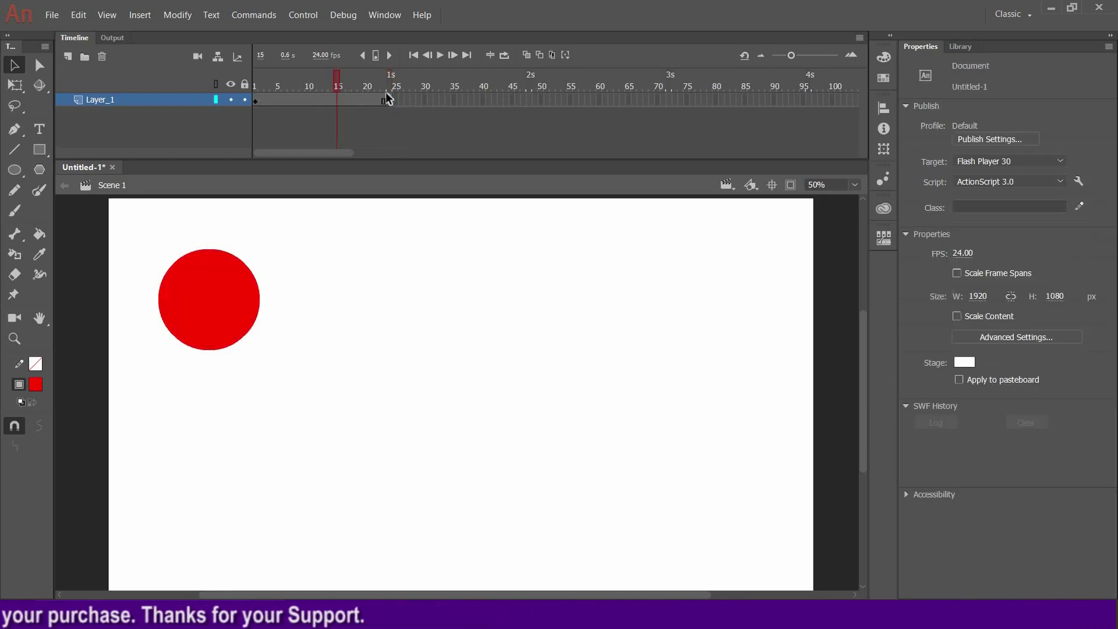
click(390, 86)
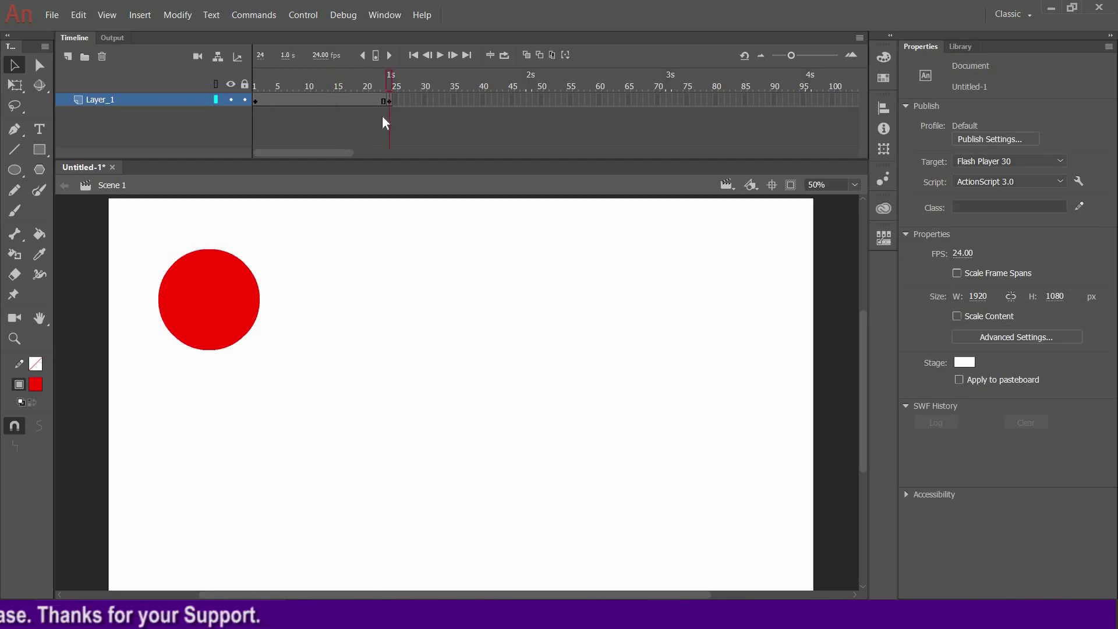
click(389, 101)
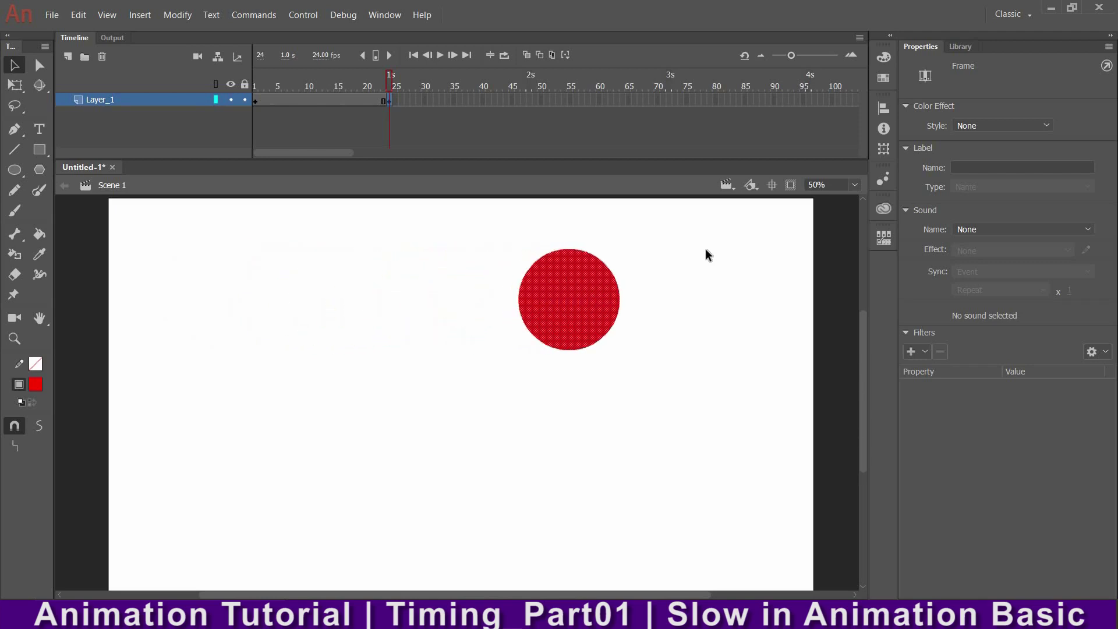
drag(309, 86, 256, 75)
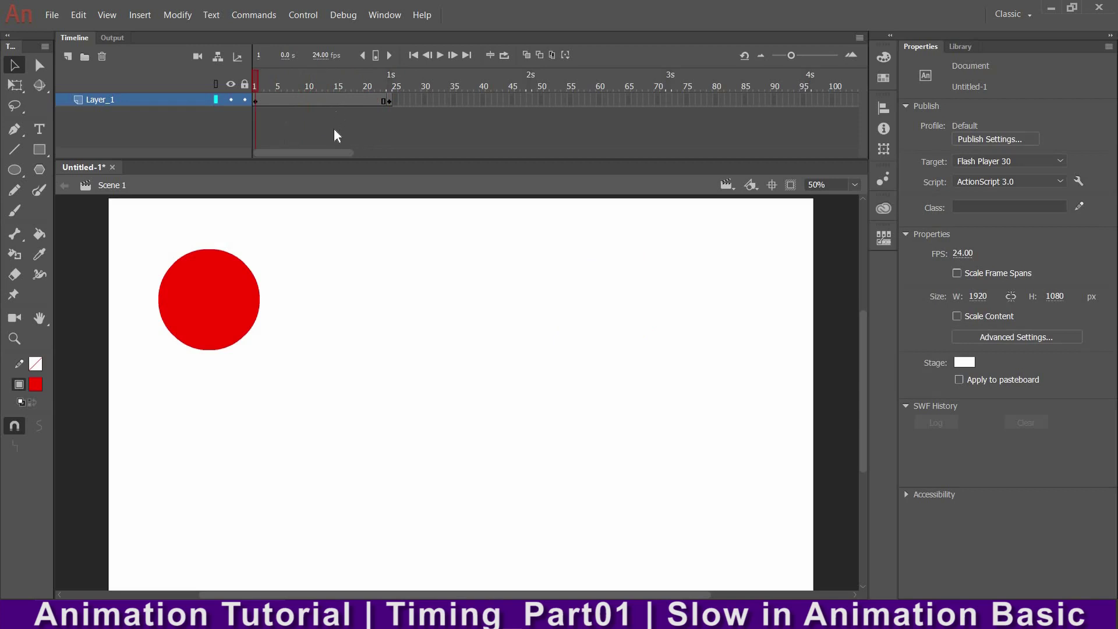
right_click(323, 100)
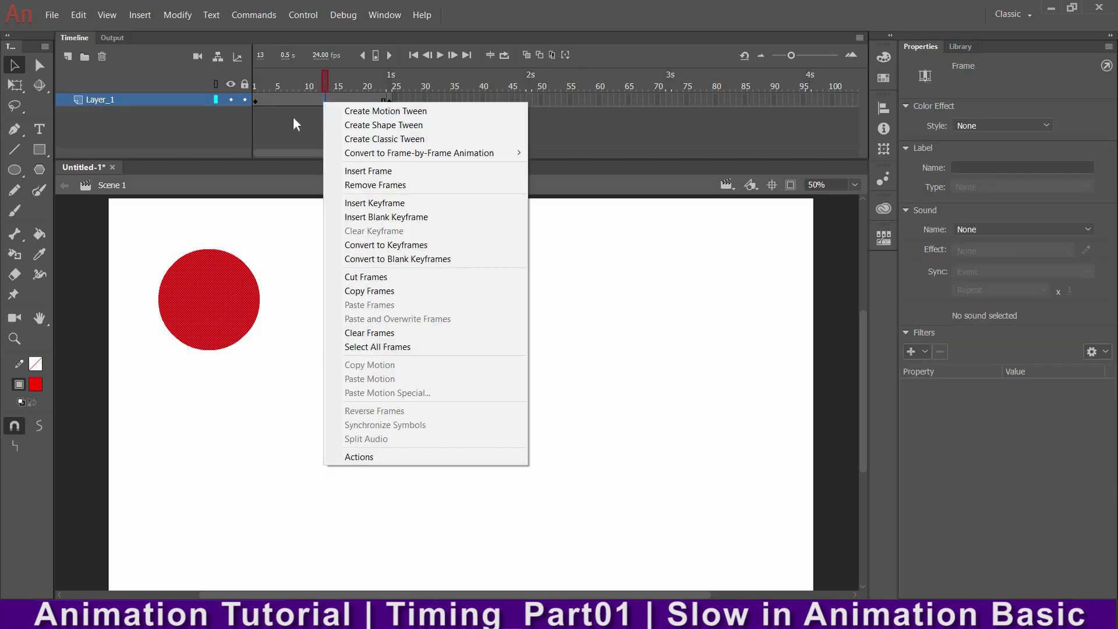
click(386, 139)
click(699, 333)
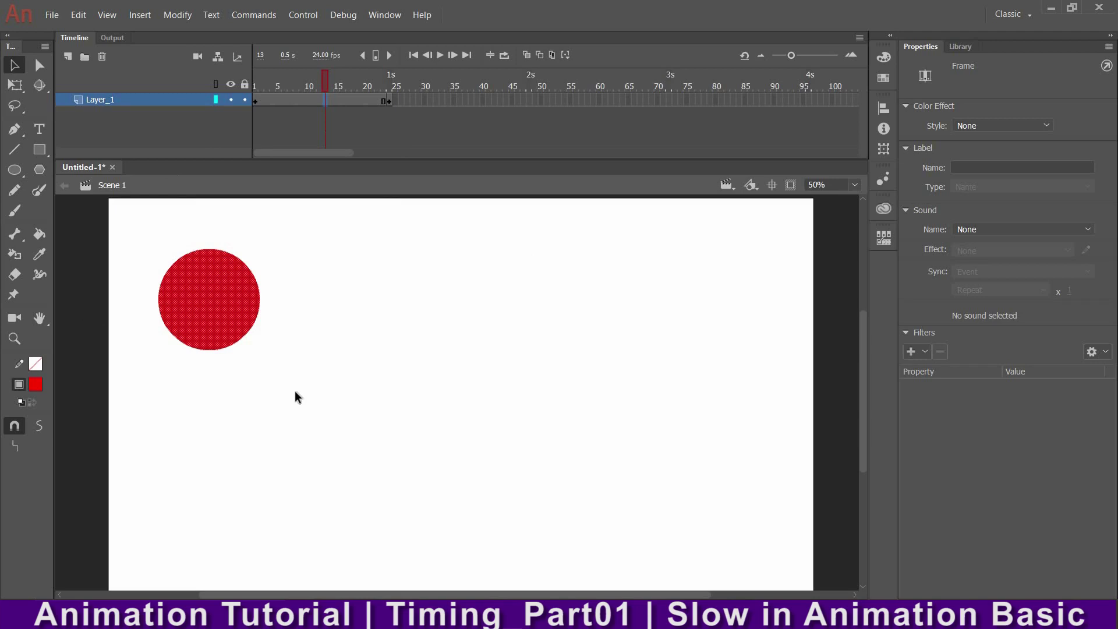
Step: Create a classic tween between frames 1 and 24, converting the circle to a symbol, and play the animation
right_click(325, 101)
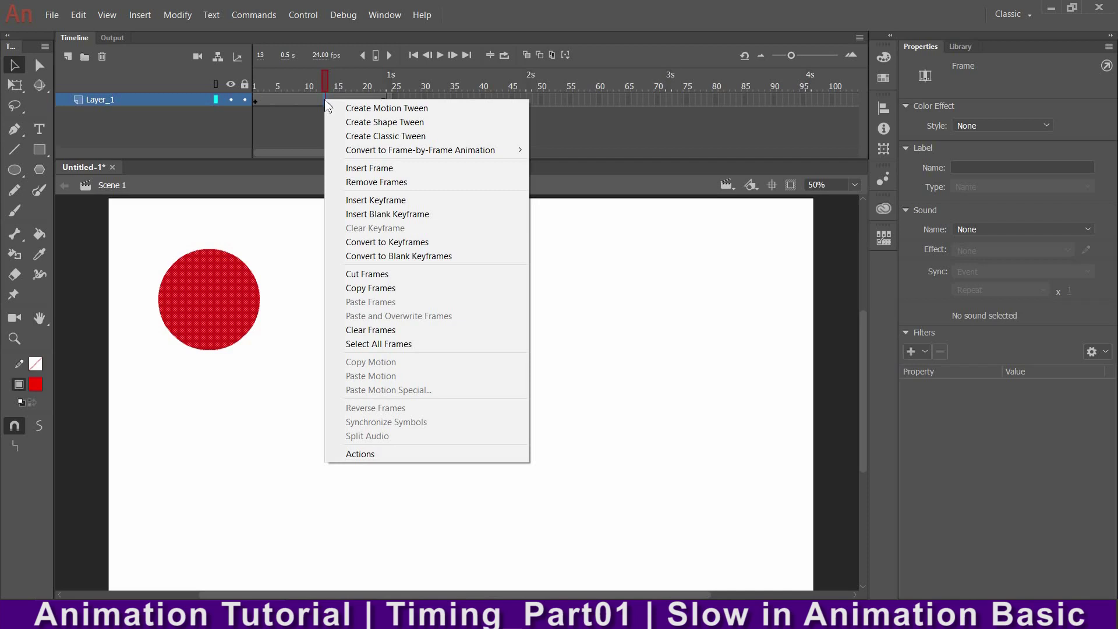
click(379, 135)
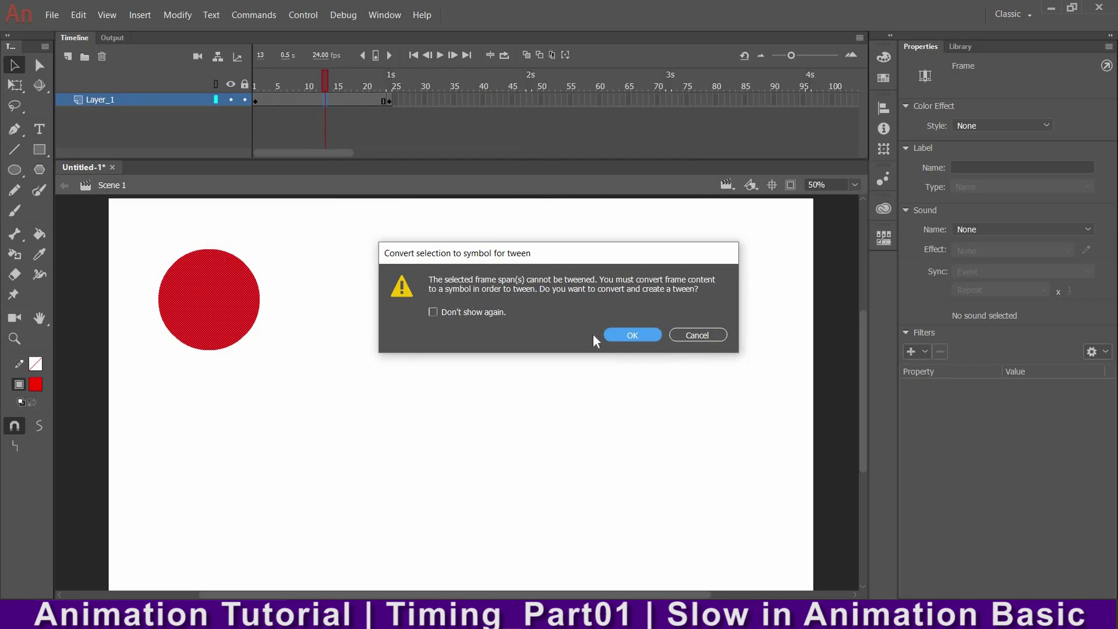
click(629, 335)
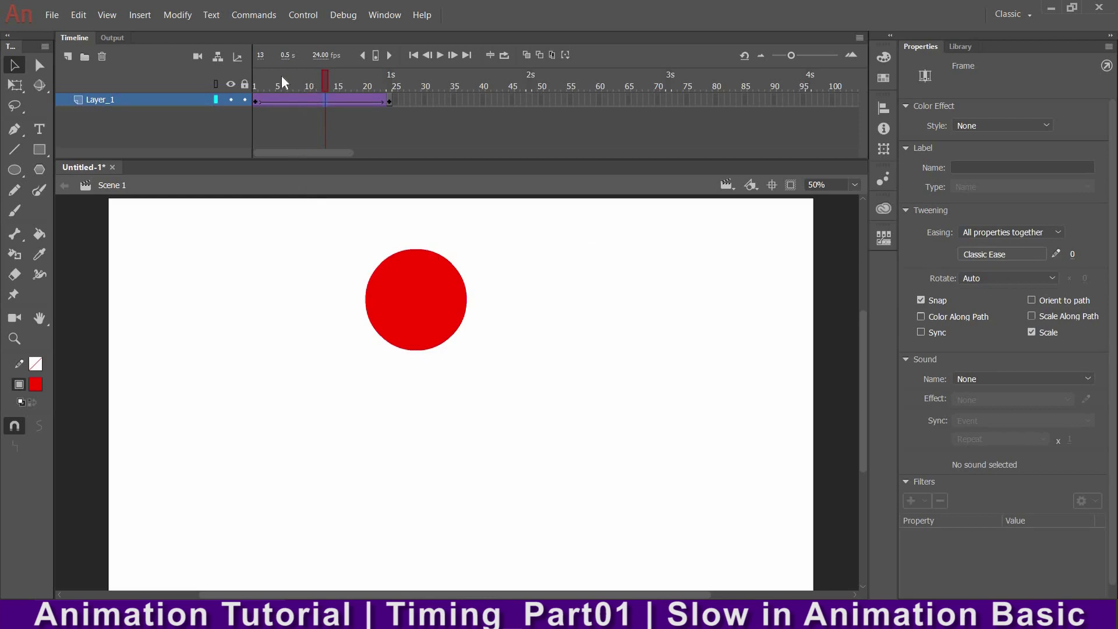
click(179, 73)
key(Return)
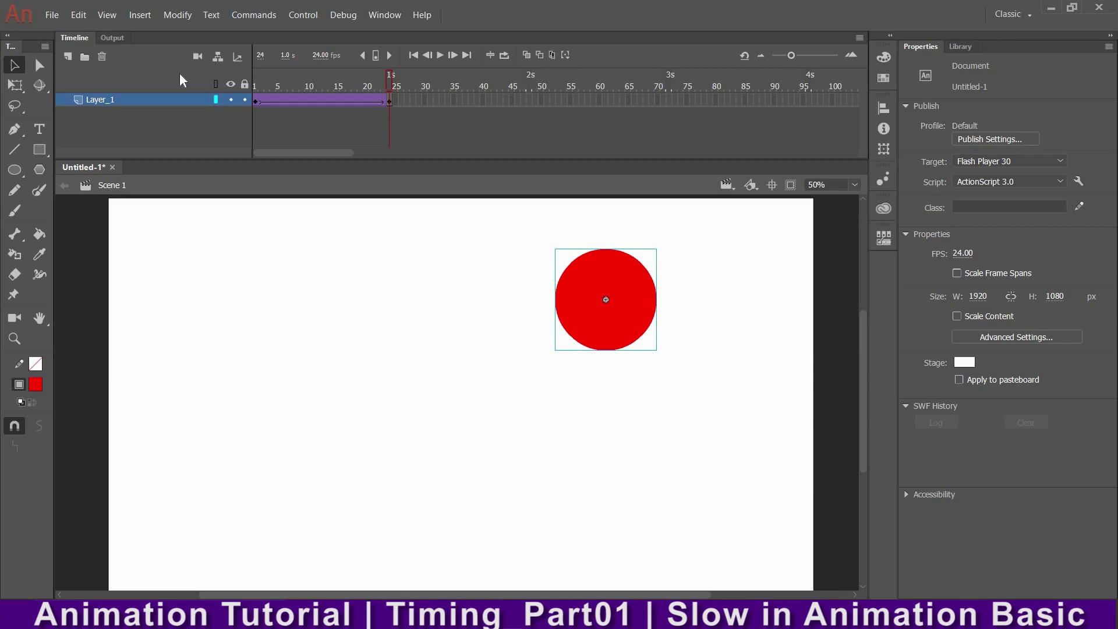
Step: Undo the classic tween and the symbol conversion on Layer_1
key(ctrl+z)
key(ctrl+z)
key(ctrl+z)
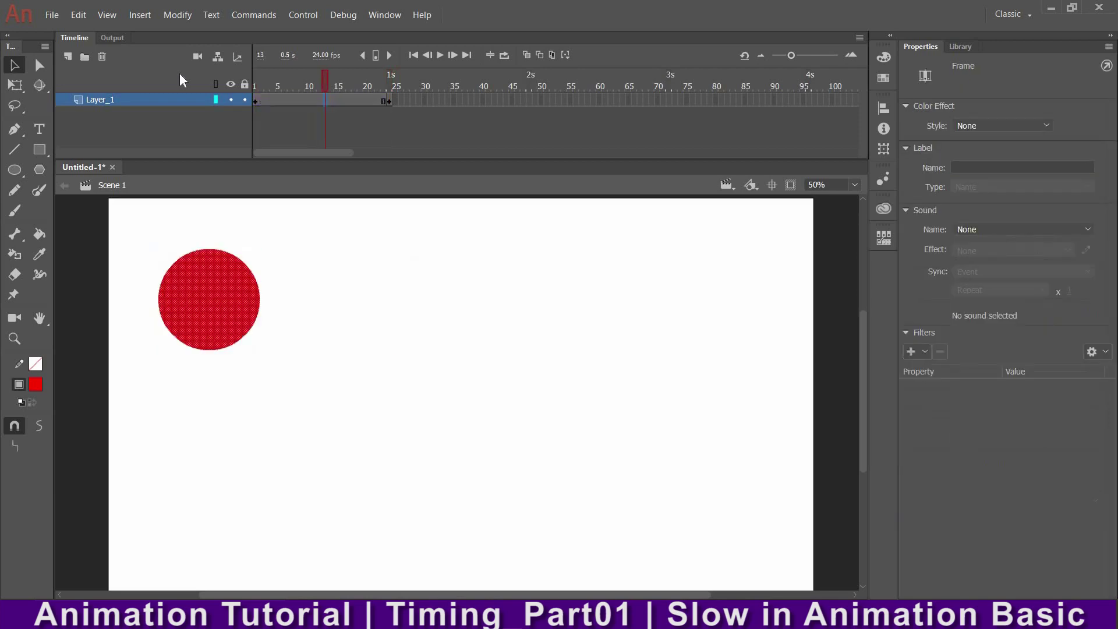
Step: Compare the circle's position in the keyframes at frames 1 and 24
mouse_move(257, 76)
mouse_down()
mouse_move(400, 86)
mouse_move(253, 80)
mouse_up()
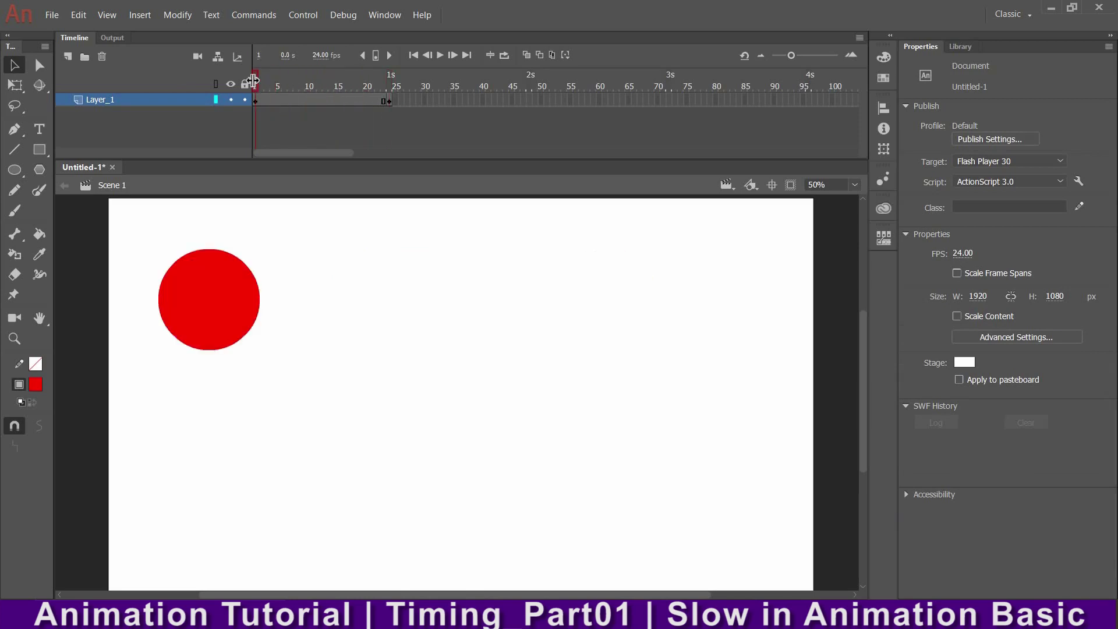
drag(293, 217, 143, 390)
click(387, 101)
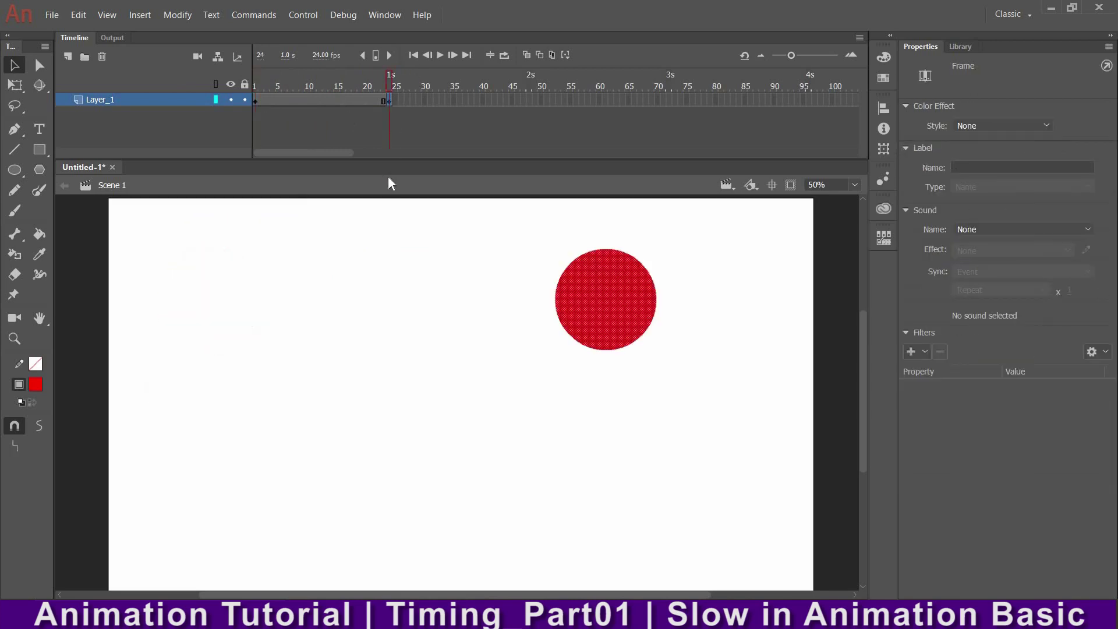
drag(339, 79, 278, 82)
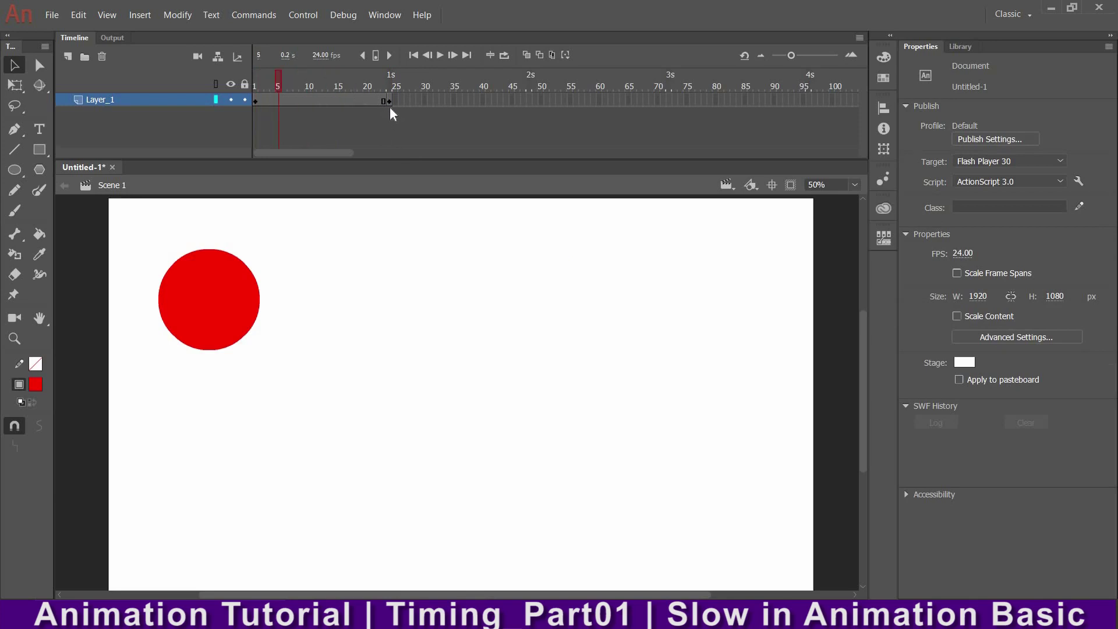
click(386, 84)
click(388, 86)
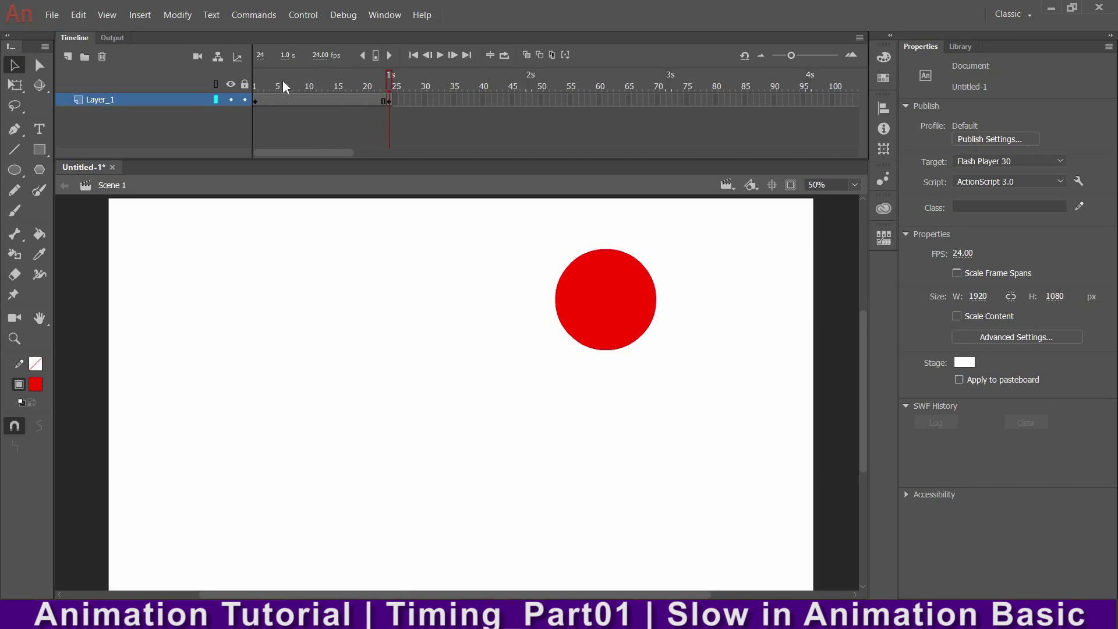
click(256, 102)
click(261, 111)
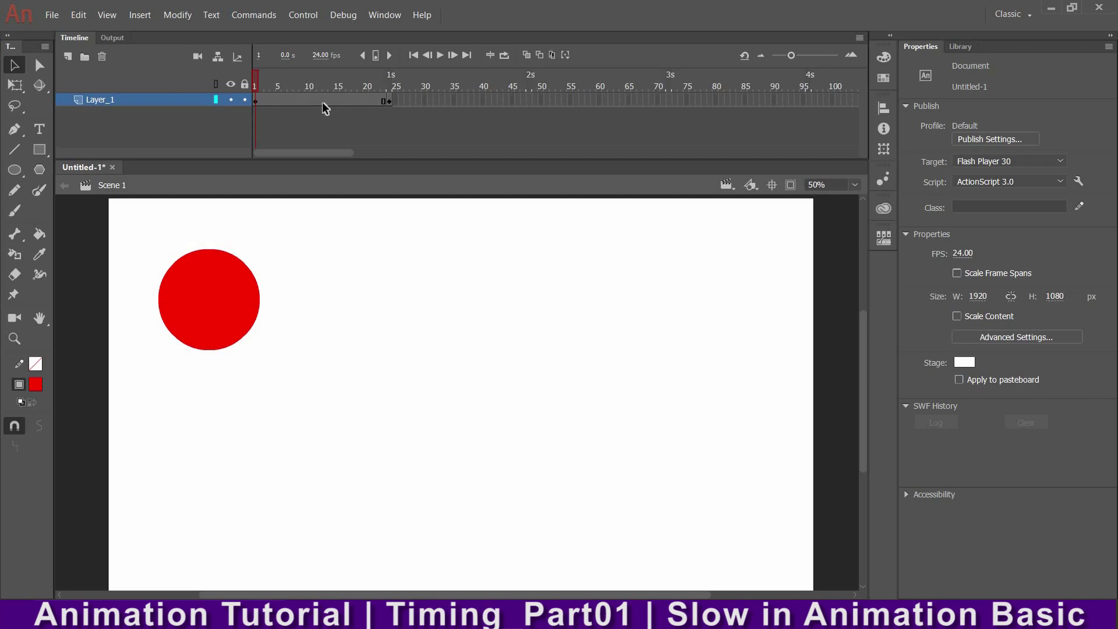
Step: Turn on onion skinning with a range covering frames 1 to 24 and go to frame 23
click(285, 101)
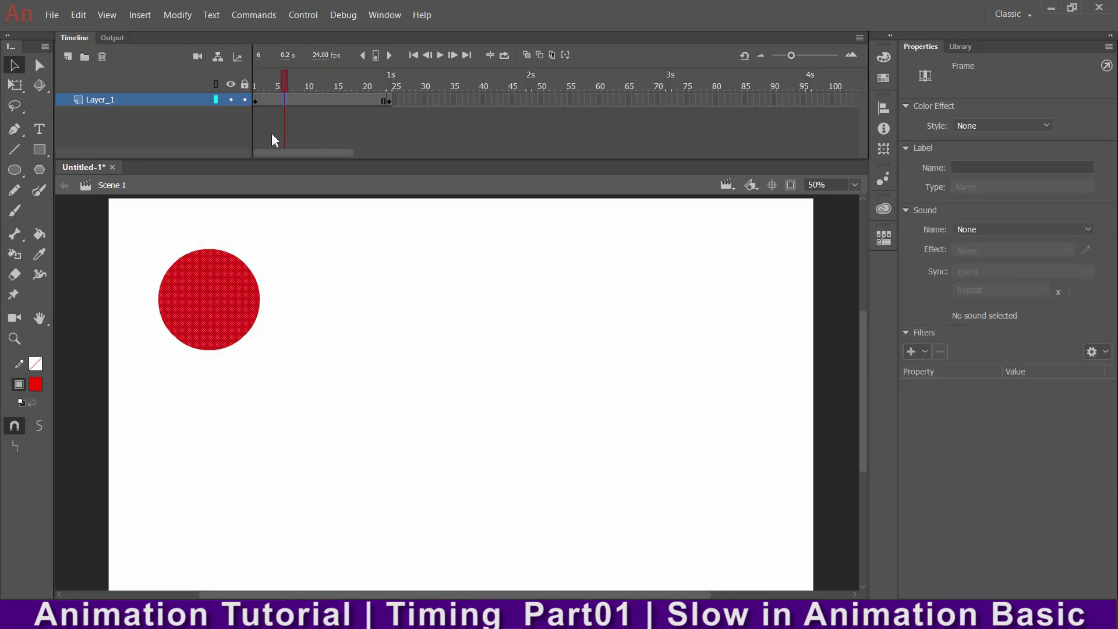
click(527, 54)
drag(393, 79, 390, 79)
drag(269, 74, 254, 79)
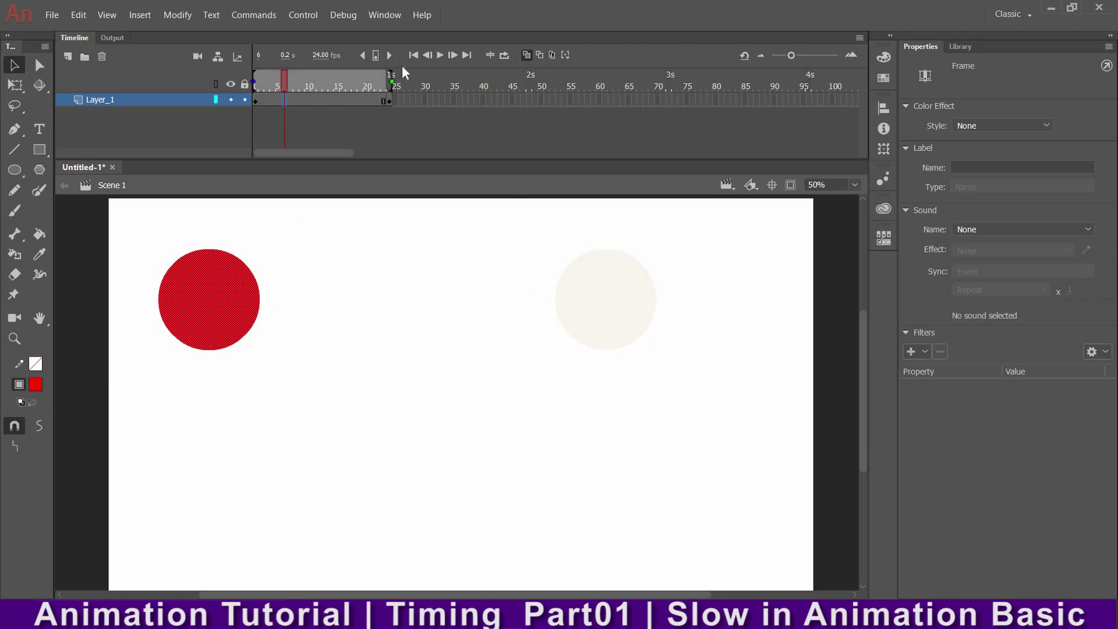
click(383, 79)
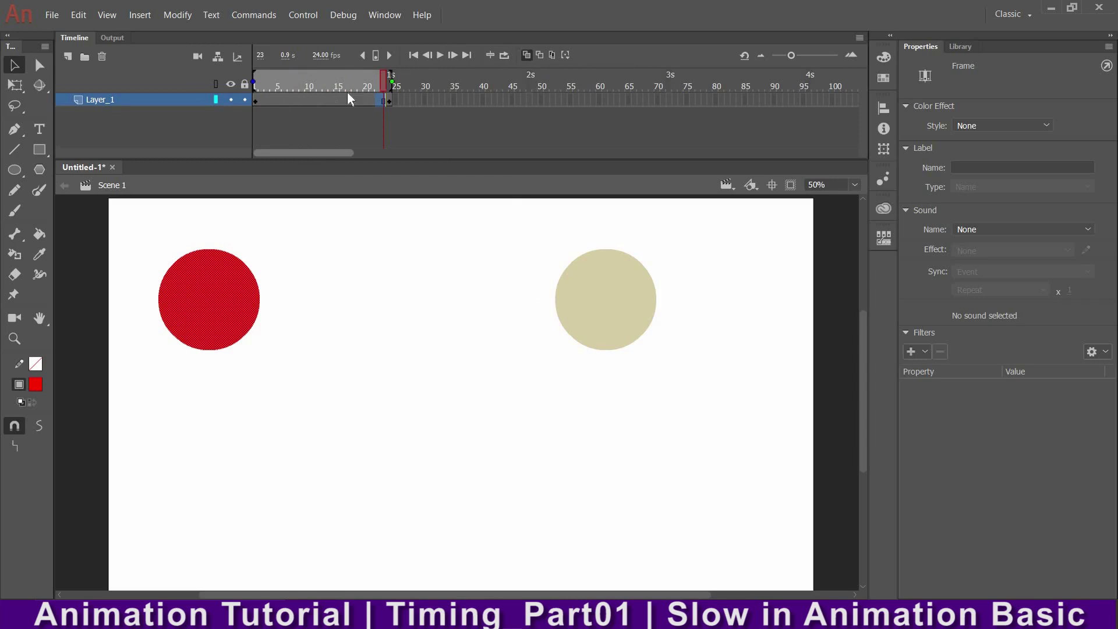
Step: Paint a red vertical timing-chart line with the Brush tool below the red circle, with a short tick across its upper end
mouse_move(407, 379)
mouse_down()
mouse_move(369, 342)
mouse_move(414, 374)
mouse_move(433, 370)
mouse_up()
key(e)
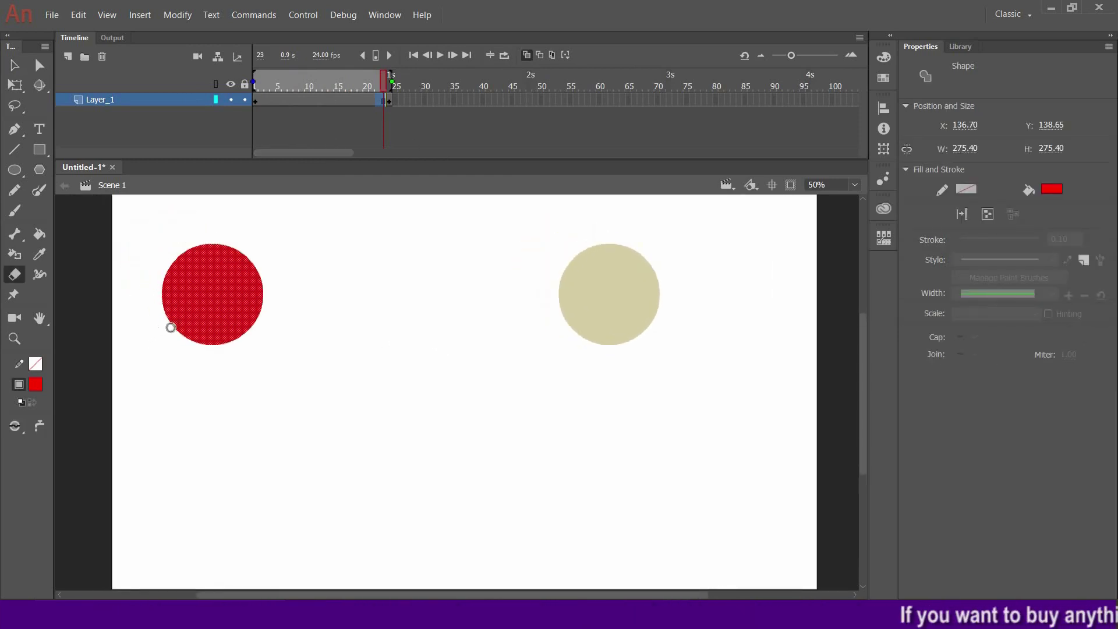
key(b)
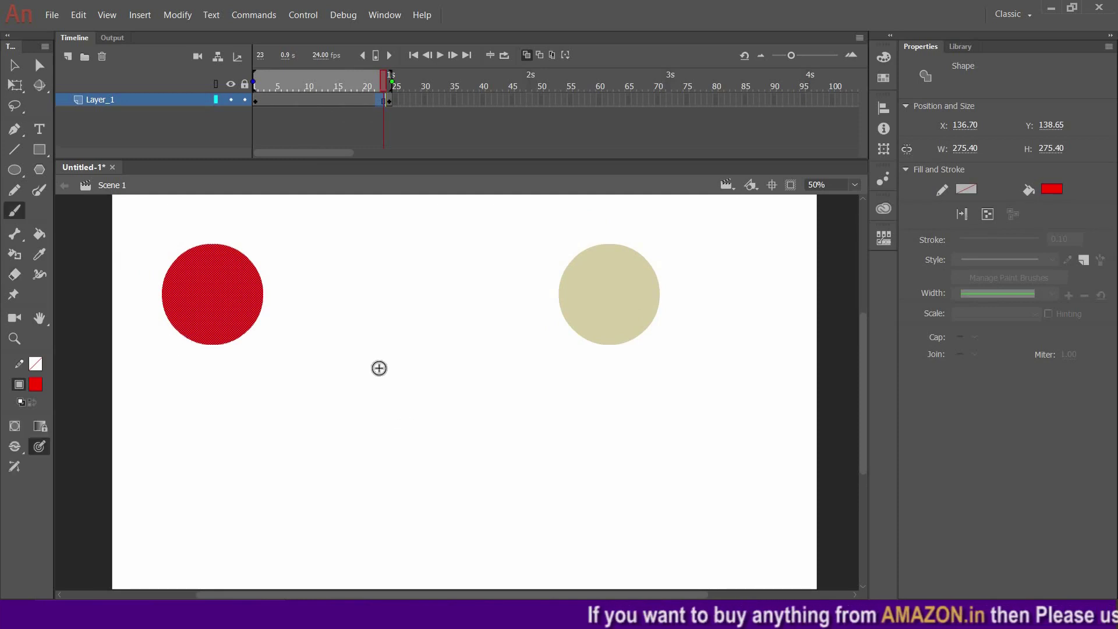
mouse_move(192, 390)
mouse_down()
mouse_move(223, 517)
mouse_move(248, 546)
mouse_up()
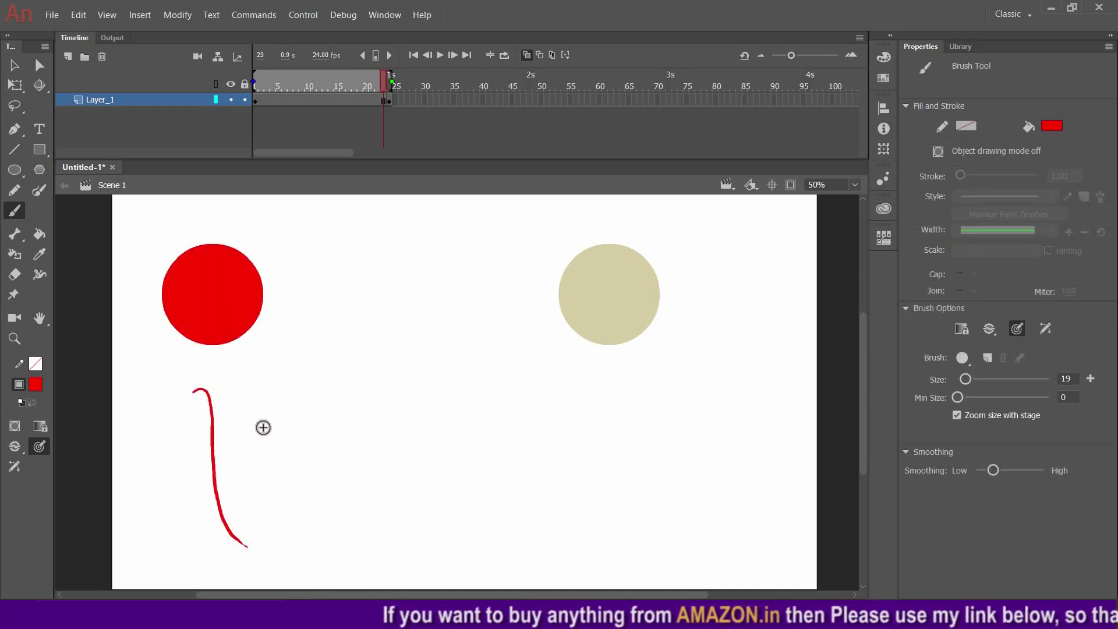
key(ctrl+z)
drag(226, 400, 232, 526)
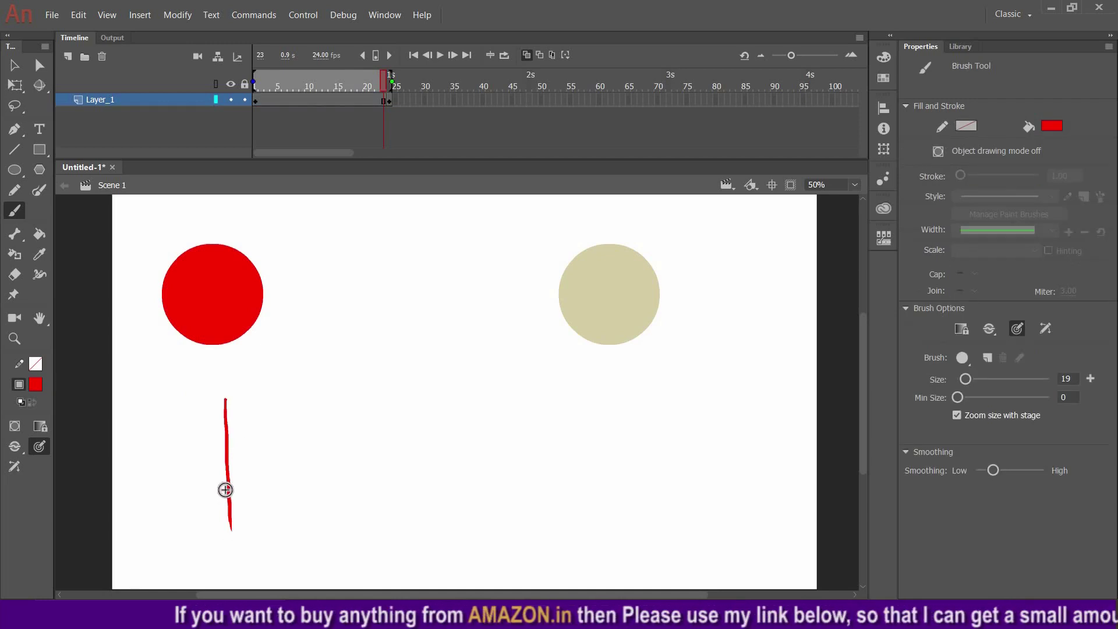
drag(212, 399, 239, 398)
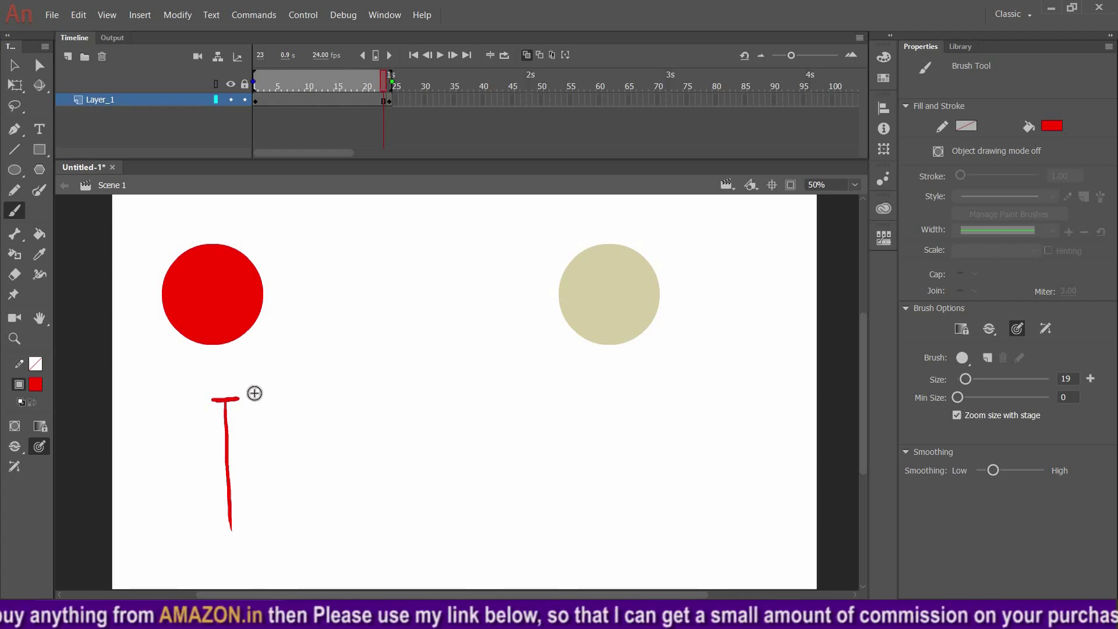
Step: Label the timing chart's upper tick with a circled 1 and paint a tick with a circled 24 at its lower end
mouse_move(254, 387)
mouse_down()
mouse_move(254, 402)
mouse_move(267, 386)
mouse_move(243, 406)
mouse_up()
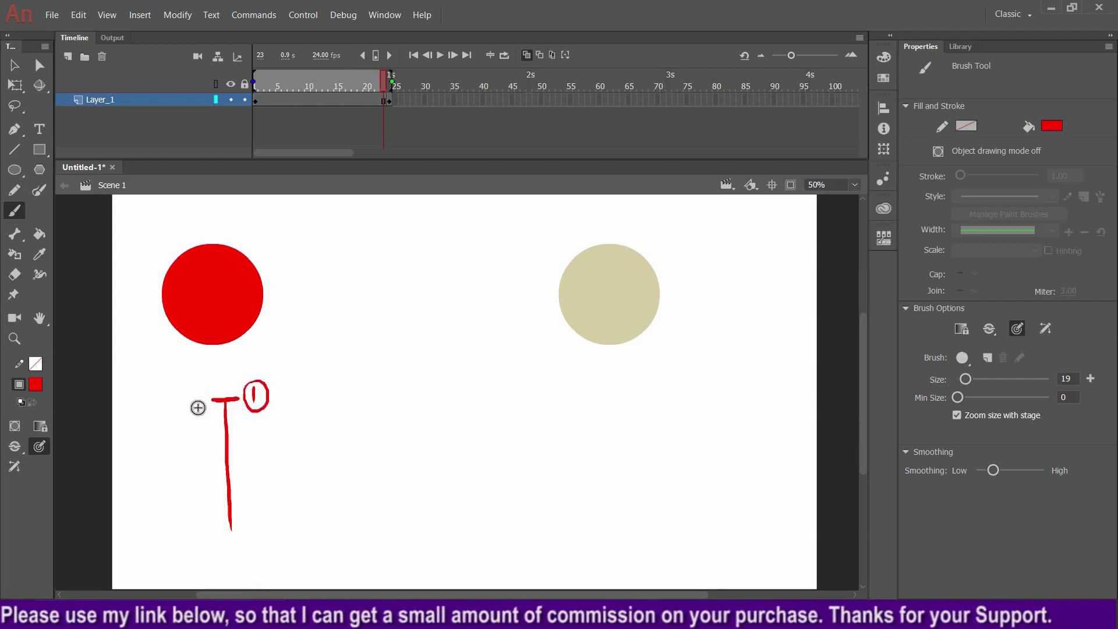
drag(214, 538, 251, 531)
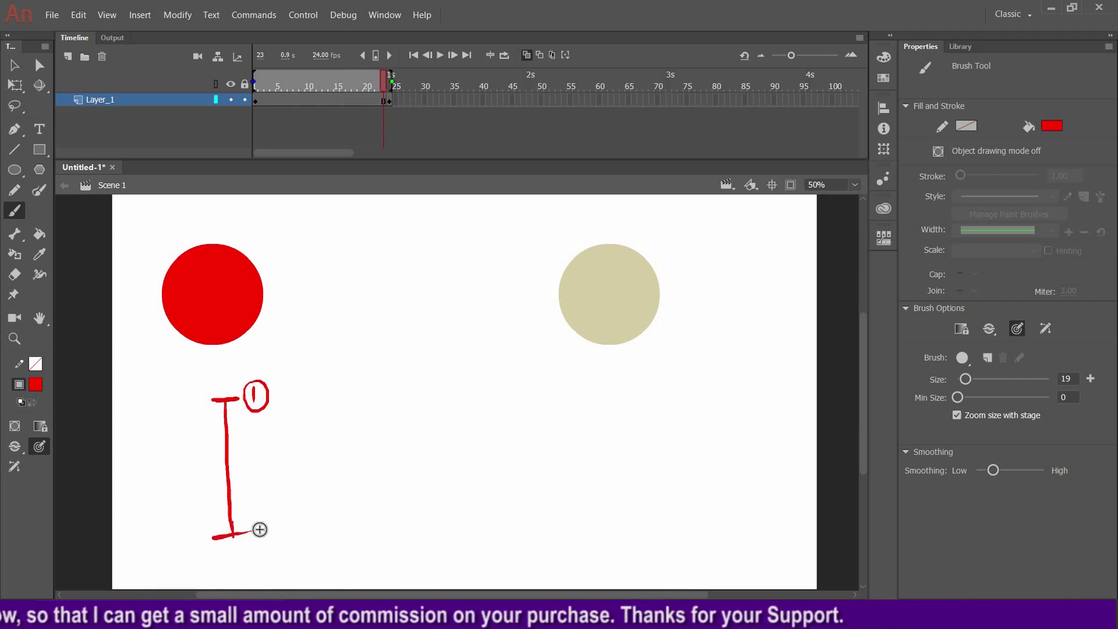
mouse_move(257, 531)
mouse_down()
mouse_move(277, 521)
mouse_move(274, 538)
mouse_move(283, 527)
mouse_move(269, 512)
mouse_up()
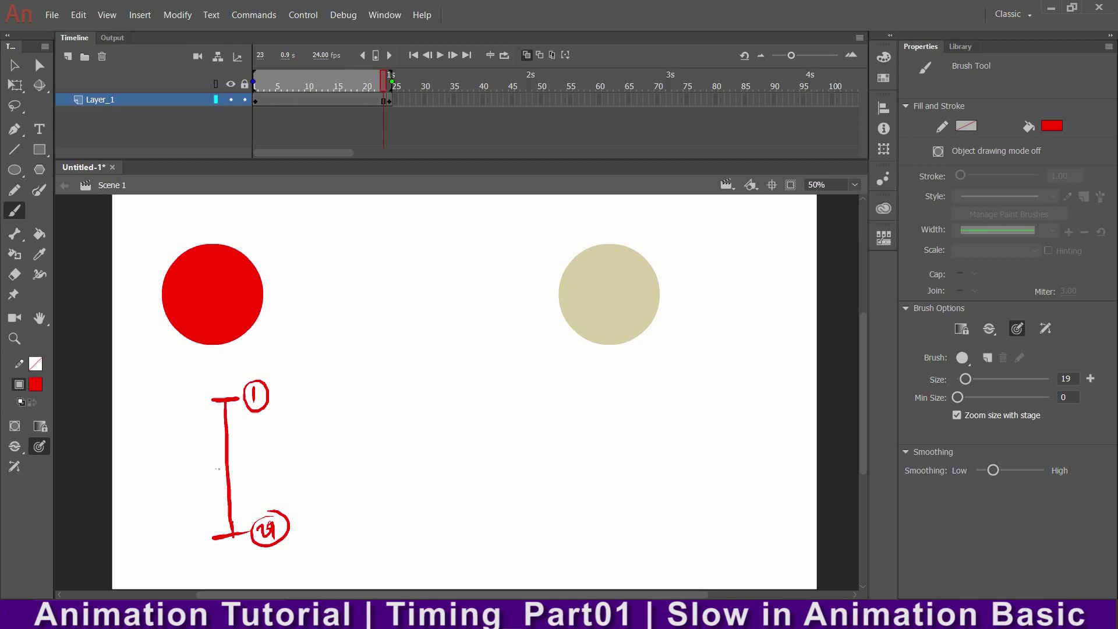
Step: Paint a red tick across the midpoint of the timing-chart line
drag(238, 465, 244, 465)
mouse_move(313, 512)
mouse_down()
mouse_move(478, 393)
mouse_move(444, 406)
mouse_up()
drag(476, 396, 460, 427)
mouse_move(249, 373)
mouse_down()
mouse_move(243, 351)
mouse_move(237, 360)
mouse_up()
drag(241, 344, 257, 367)
drag(257, 462, 375, 365)
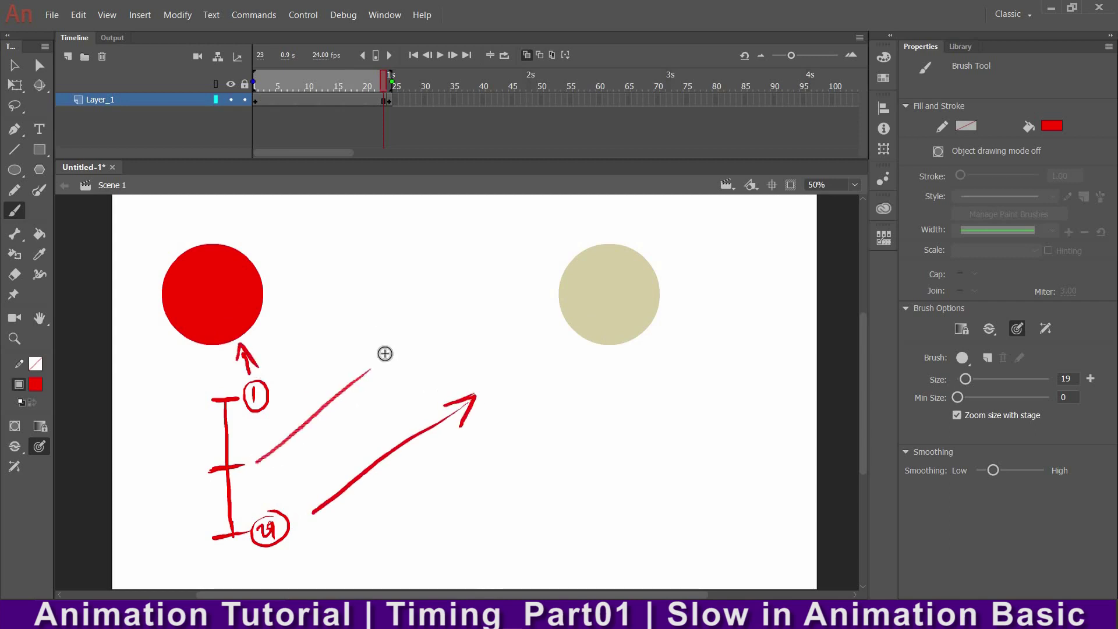
key(ctrl+z)
key(ctrl+z)
key(ctrl+z)
key(ctrl+z)
key(ctrl+z)
key(ctrl+z)
key(ctrl+z)
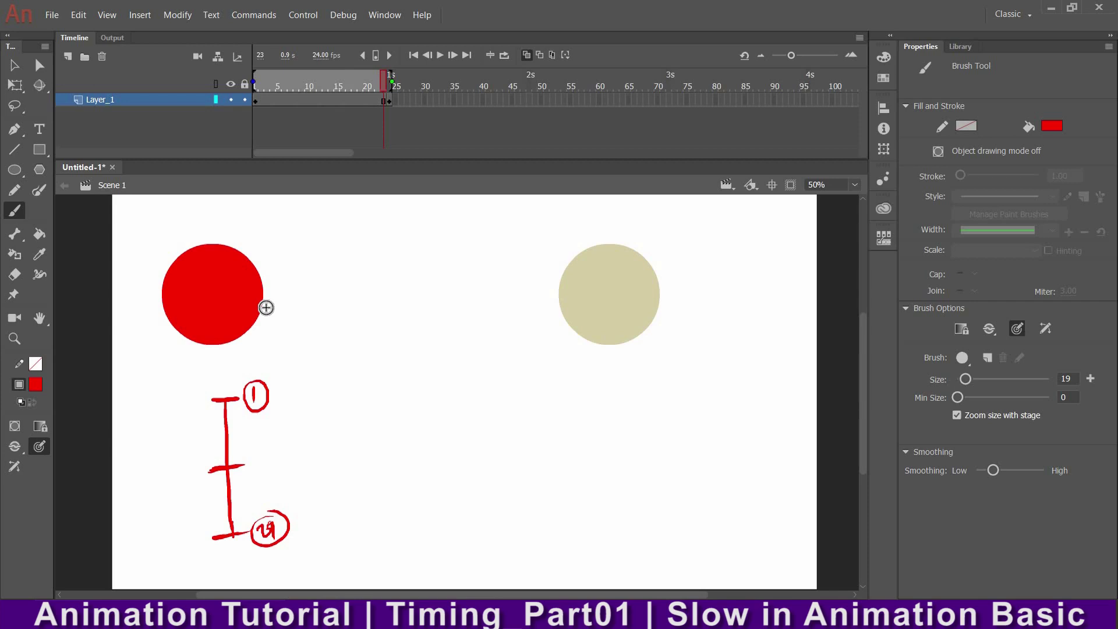
Step: Divide the timing chart into eighths with ticks at the quarter points and shorter ticks midway between them
drag(212, 435, 239, 430)
drag(215, 504, 241, 499)
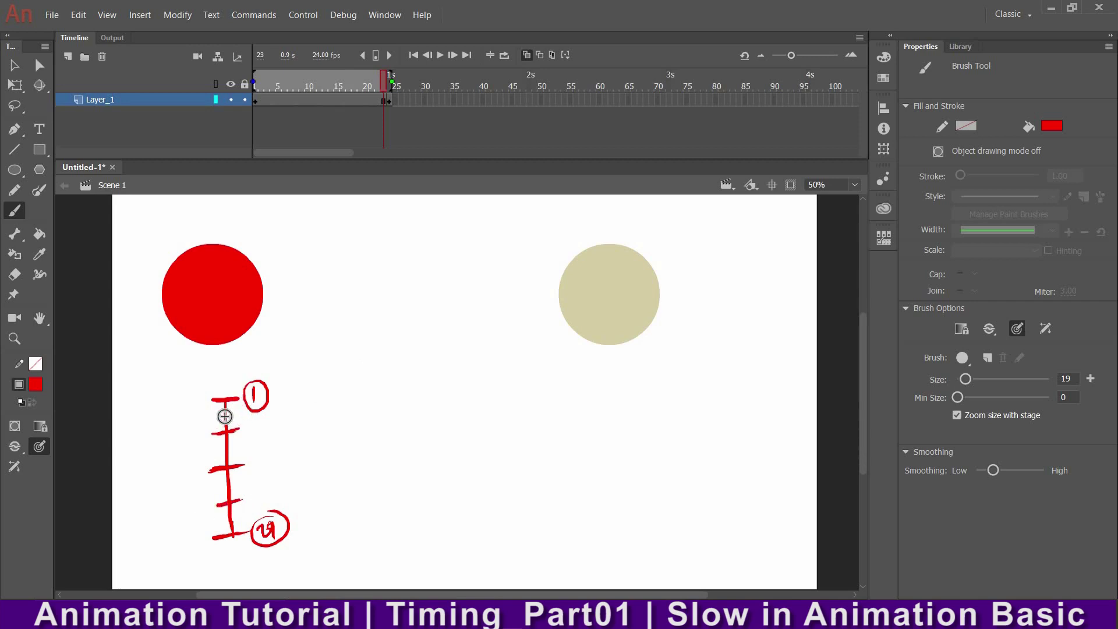
mouse_move(213, 417)
mouse_down()
mouse_move(239, 413)
mouse_move(218, 454)
mouse_move(241, 482)
mouse_up()
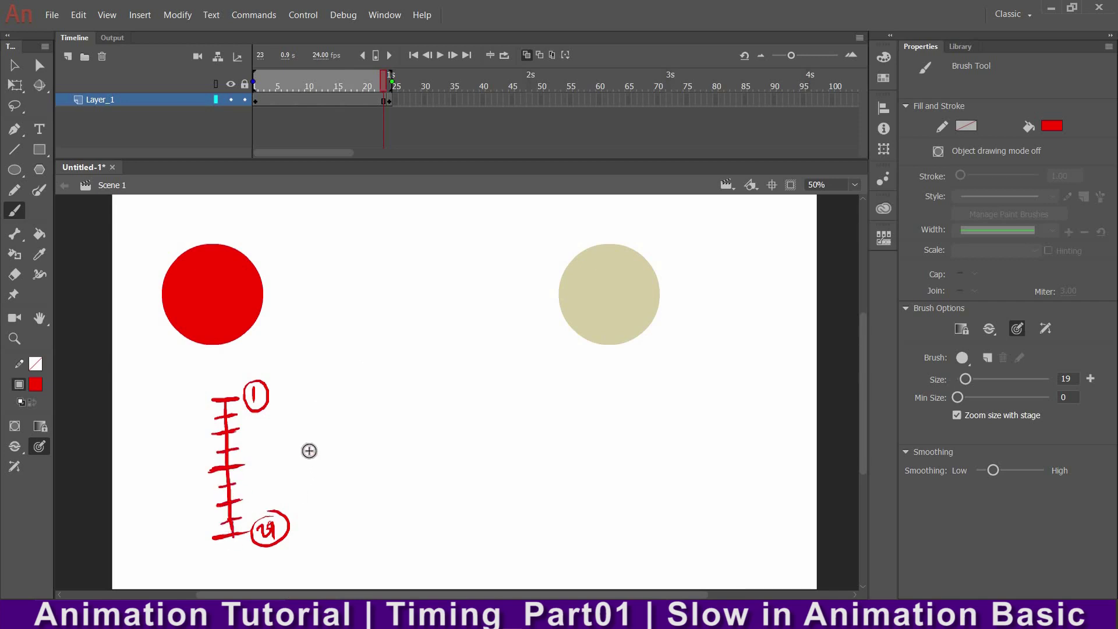
Step: Erase the 24 inside the timing chart's lower circle
drag(272, 518, 268, 542)
key(e)
drag(263, 522, 264, 526)
key(b)
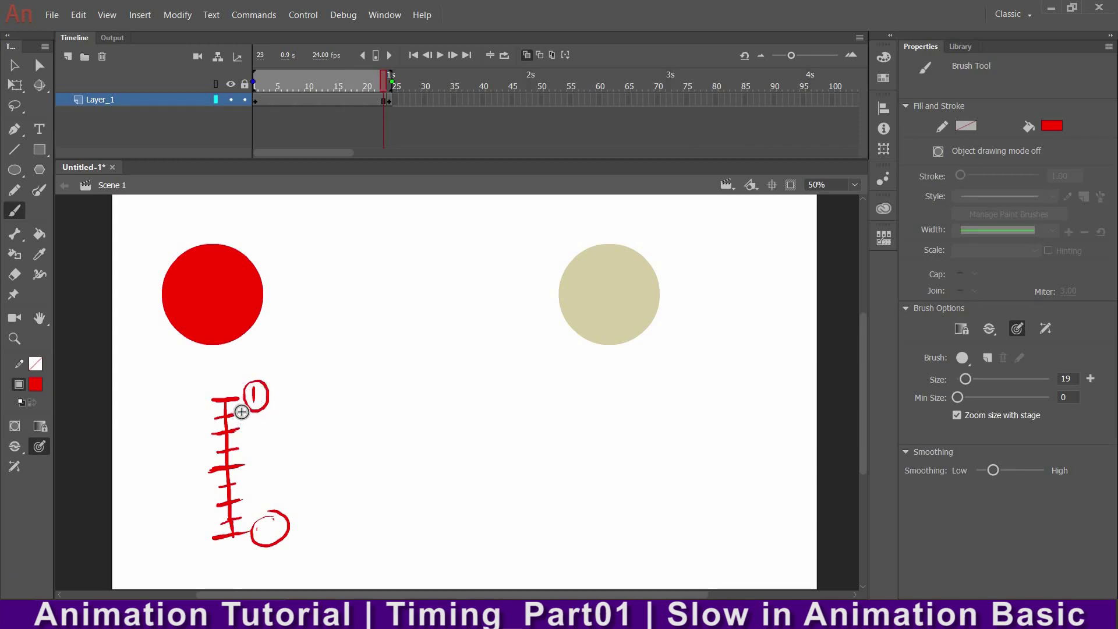
Step: Number the timing chart's ticks 3, 5, 7, 9, 11, 13 and 15 and write 17 in the lower circle
drag(241, 410, 241, 419)
mouse_move(251, 420)
mouse_down()
mouse_move(254, 469)
mouse_move(243, 488)
mouse_up()
drag(247, 478, 247, 517)
mouse_move(257, 509)
mouse_down()
mouse_move(259, 537)
mouse_move(269, 536)
mouse_up()
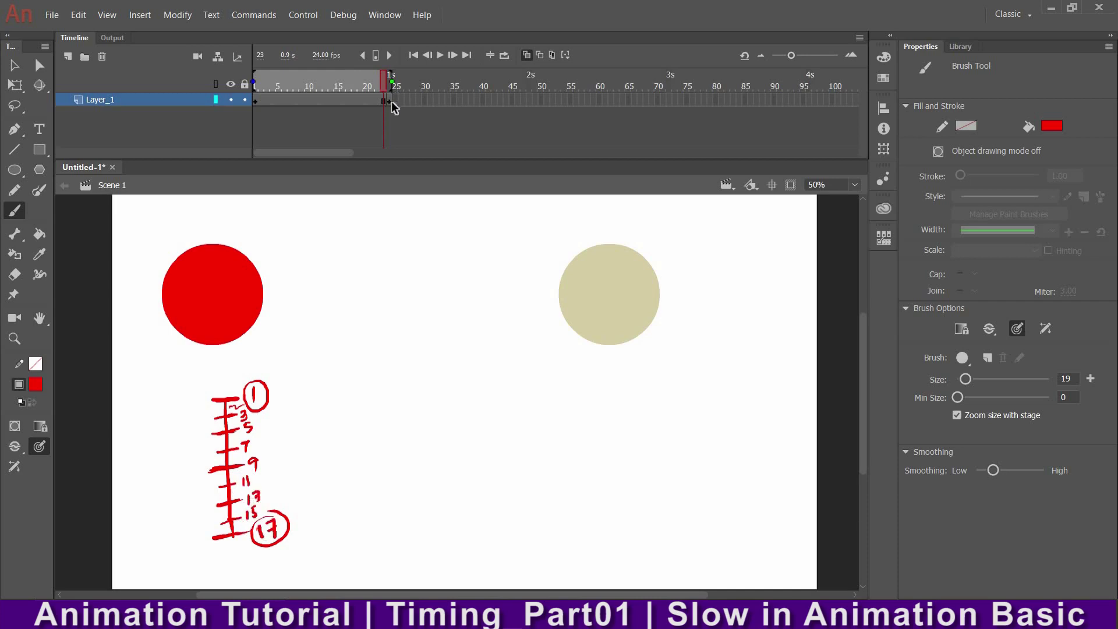
Step: Move the circle's end-pose keyframe from frame 24 to frame 17
click(389, 102)
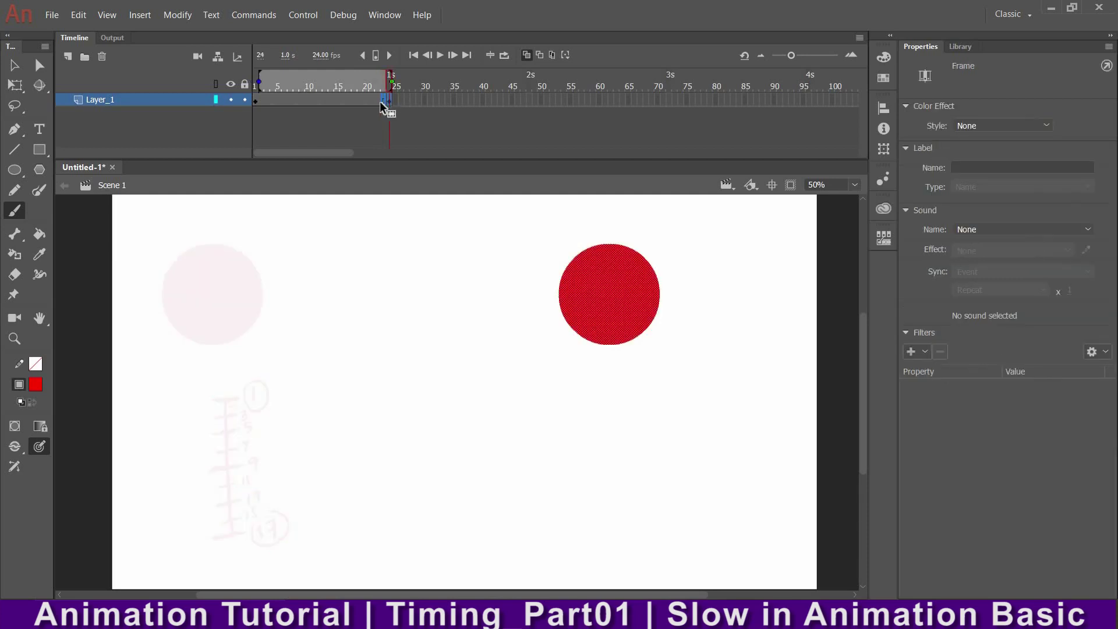
drag(360, 100, 349, 103)
click(394, 116)
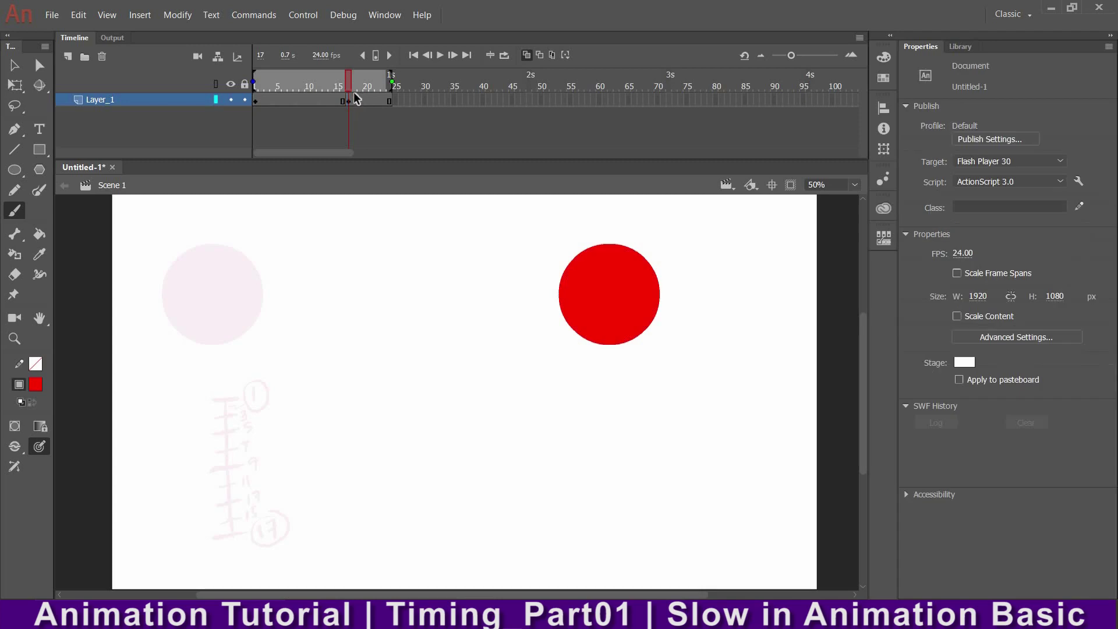
Step: Remove the timing chart from Layer_1 and paste it in place on a new layer
click(331, 100)
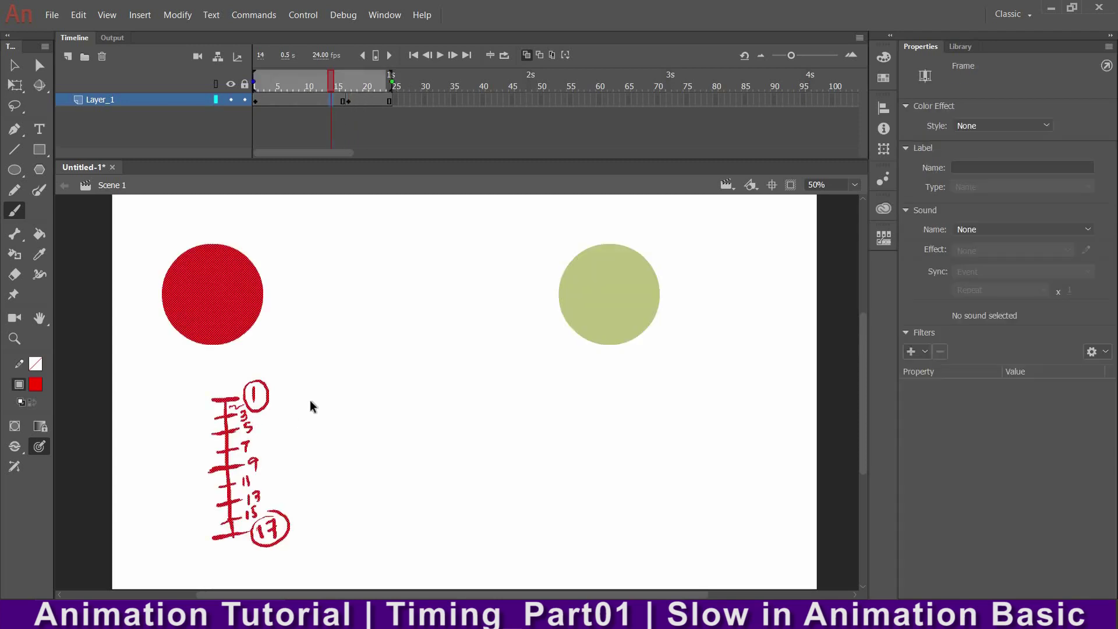
key(v)
mouse_move(361, 360)
mouse_down()
mouse_move(337, 429)
mouse_move(191, 577)
mouse_up()
key(Delete)
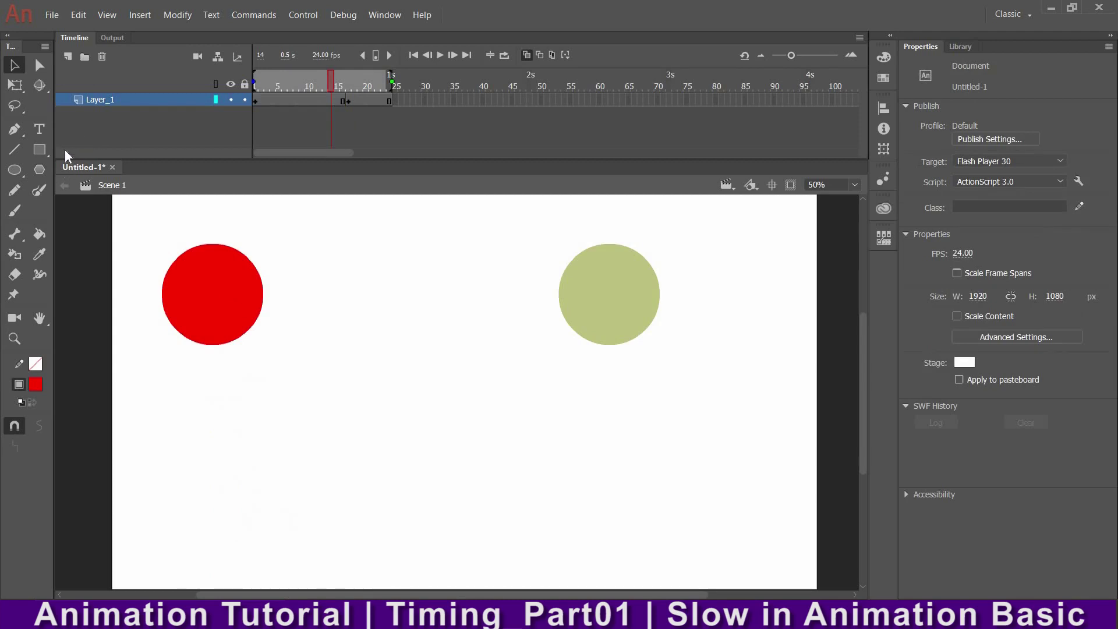
click(67, 57)
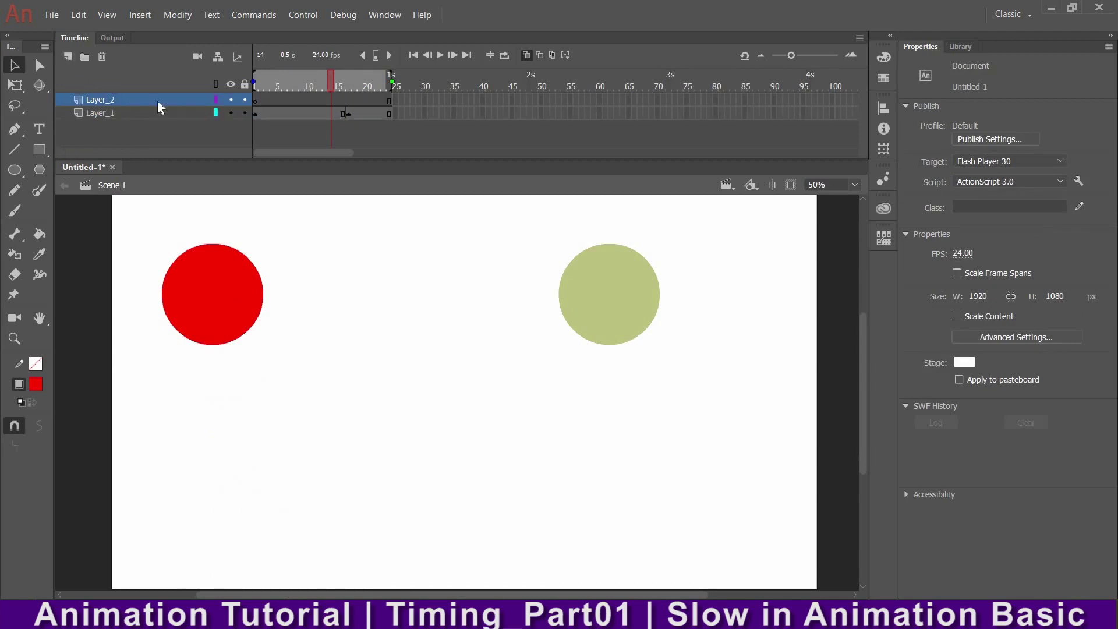
click(309, 100)
key(ctrl+shift+v)
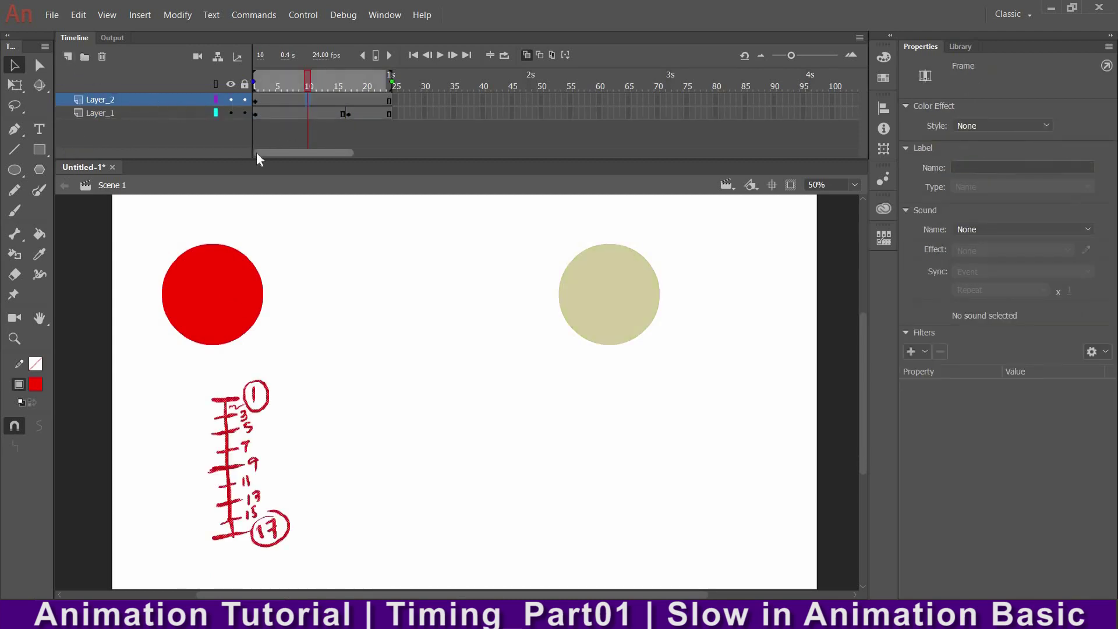
Step: Reposition the timing chart below and to the right of the end-pose circle, and lock Layer_2
click(244, 99)
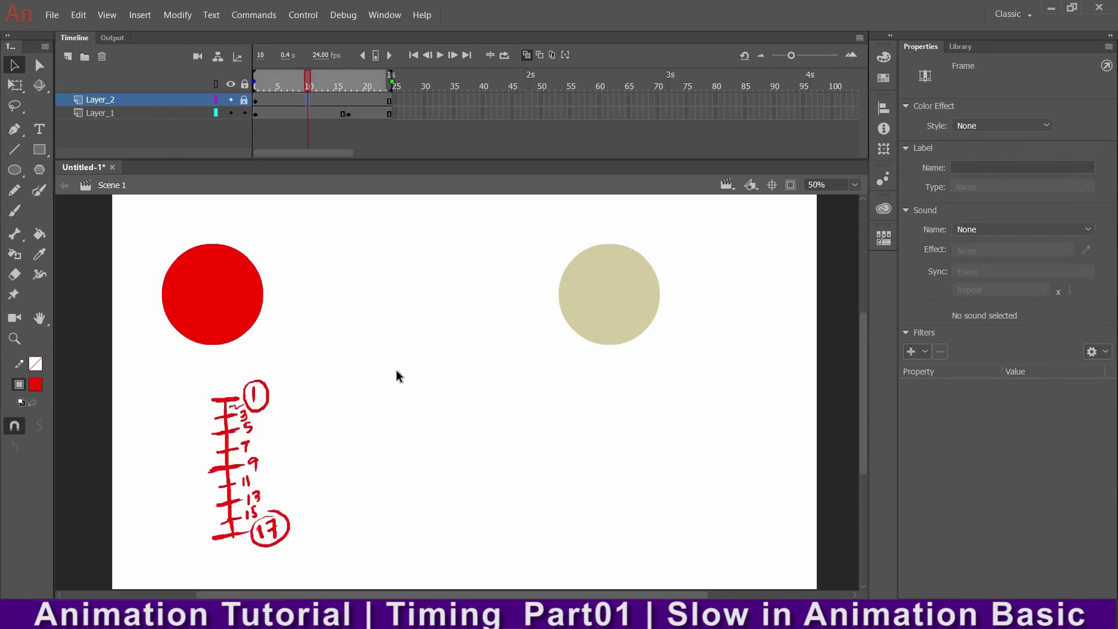
key(ctrl+z)
drag(353, 349, 190, 591)
drag(373, 472, 730, 462)
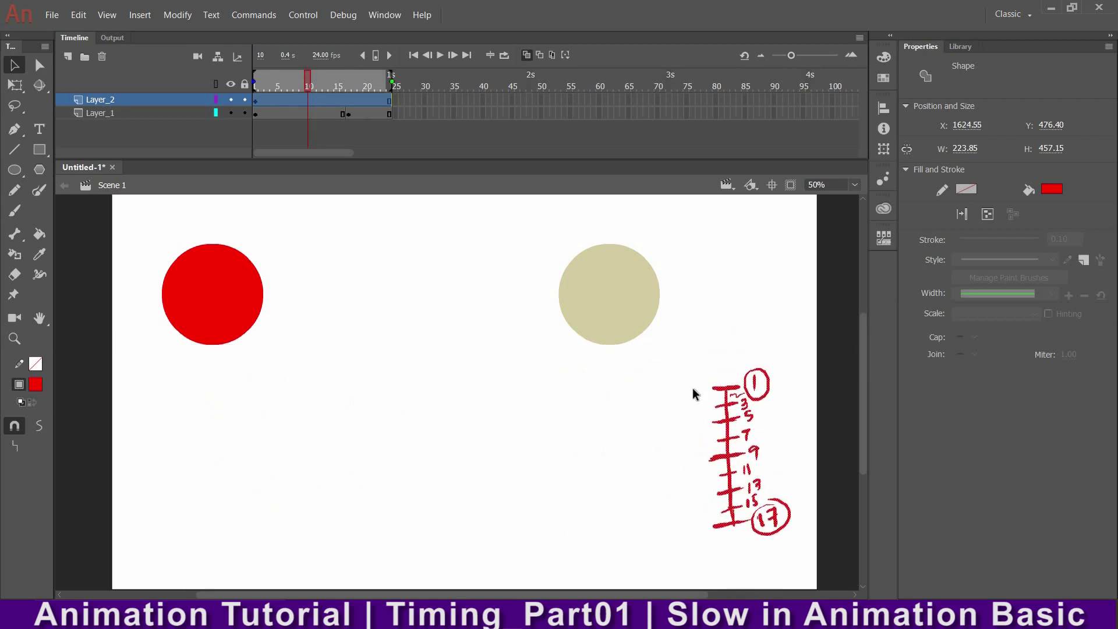
click(244, 100)
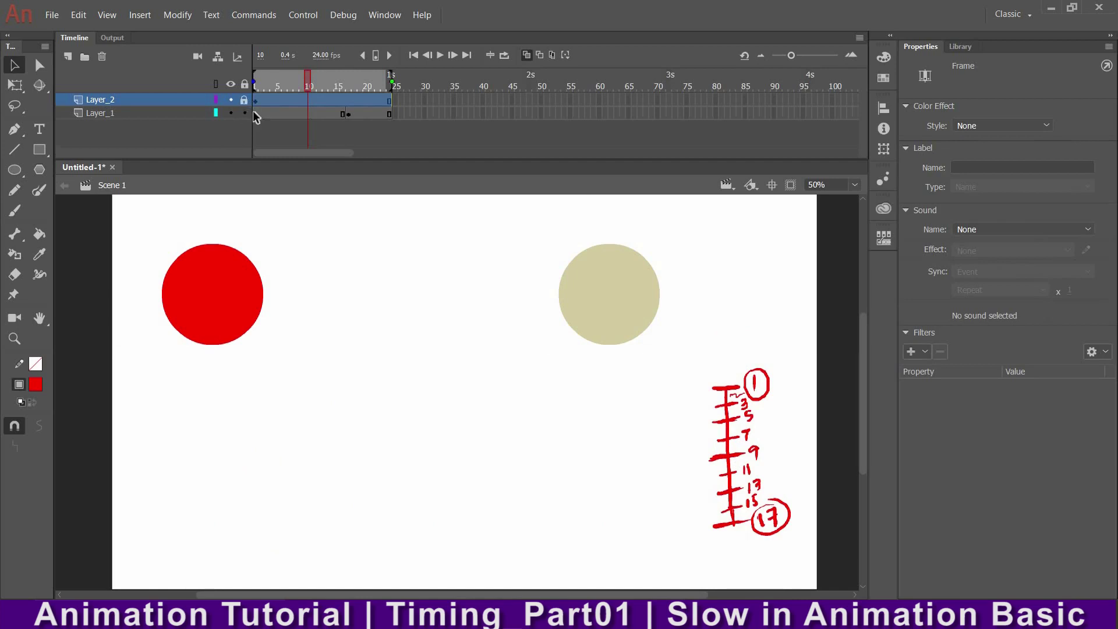
Step: Paint a circle around the timing chart's 9 on Layer_1 at frame 9
click(301, 113)
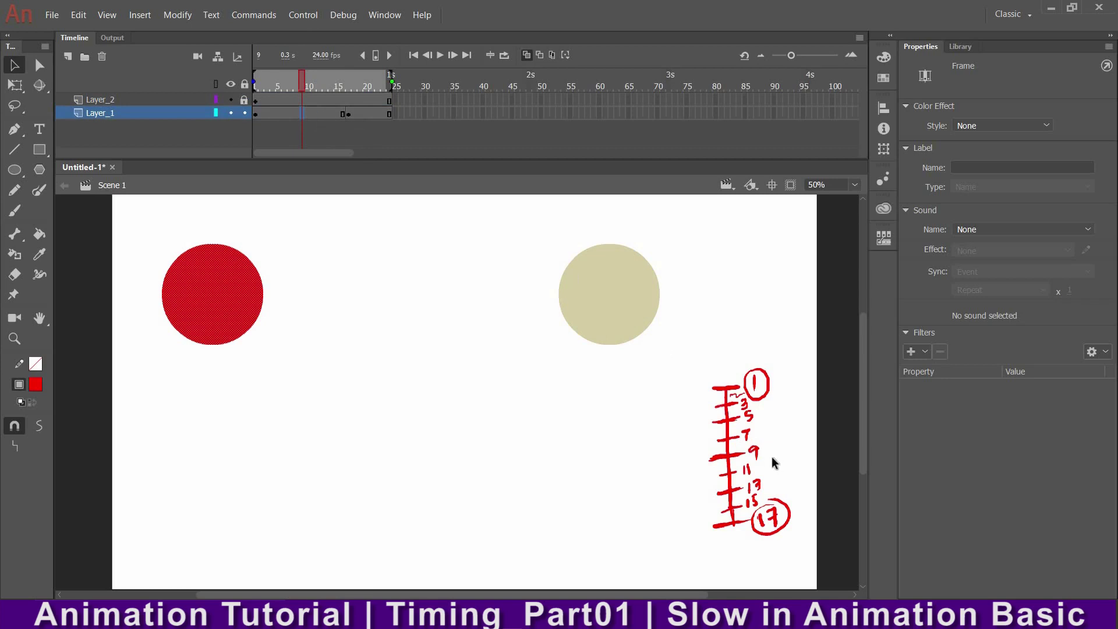
key(b)
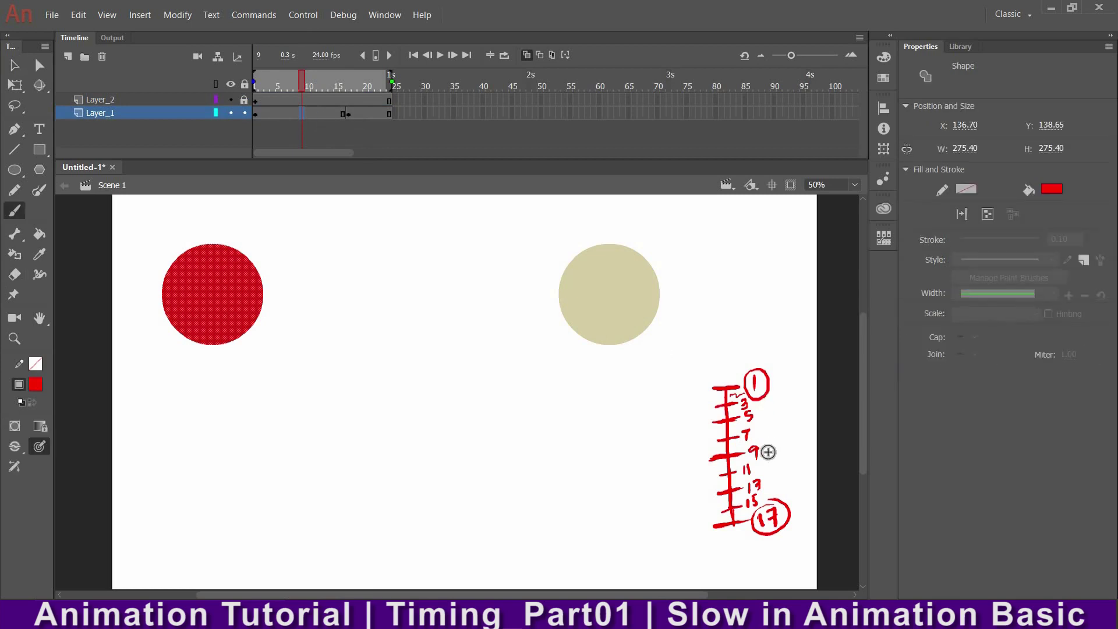
drag(757, 440, 760, 442)
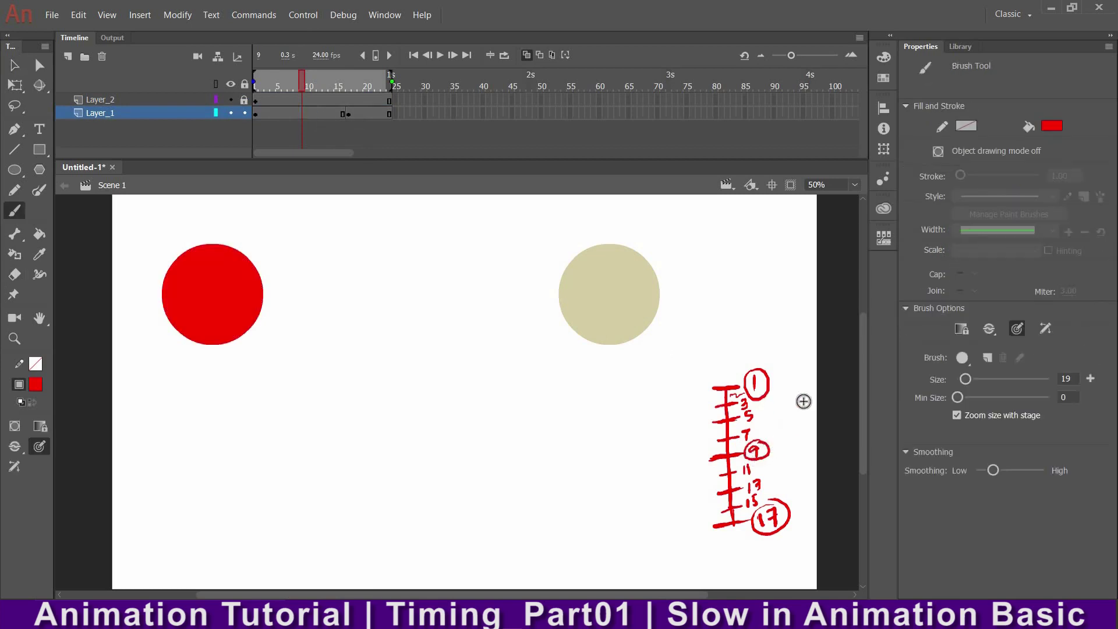
Step: Insert a keyframe at frame 9 on Layer_1 and shift the red circle horizontally to halfway between the two key poses
click(301, 115)
key(F6)
key(shift+Right)
key(shift+Right)
key(shift+Right)
key(shift+Right)
key(shift+Right)
key(shift+Right)
key(shift+Right)
key(shift+Right)
key(shift+Right)
key(shift+Right)
key(shift+Right)
key(shift+Right)
key(shift+Right)
key(shift+Right)
key(shift+Right)
key(shift+Right)
key(shift+Right)
key(shift+Right)
key(shift+Right)
key(shift+Right)
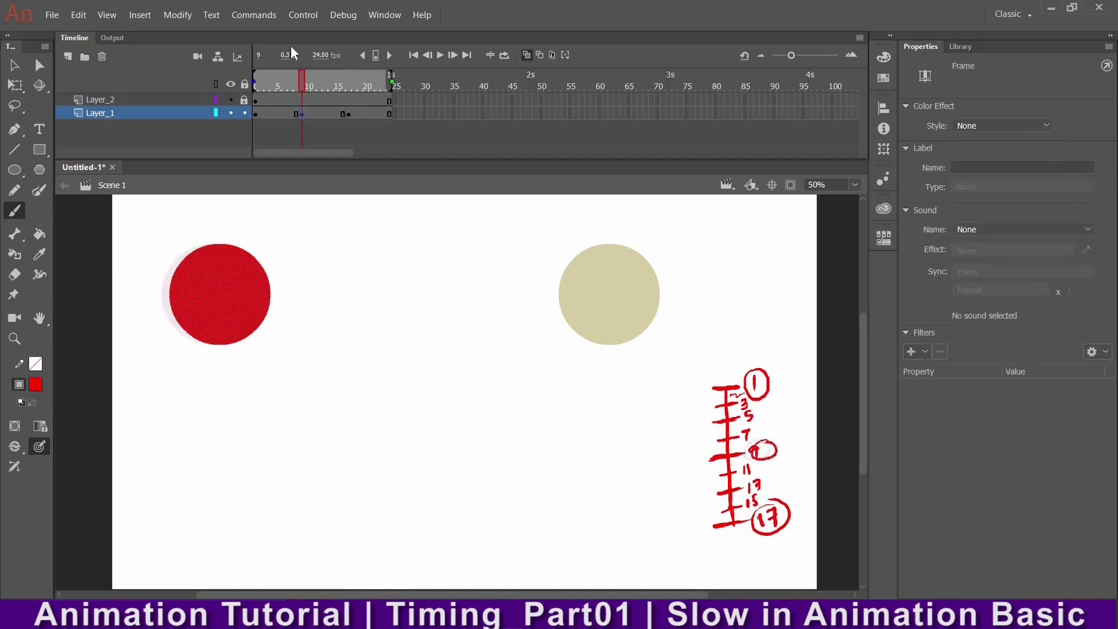
key(shift+Right)
key(shift+Right)
key(shift+Right)
key(shift+Right)
key(shift+Right)
key(shift+Right)
key(shift+Right)
key(shift+Right)
key(shift+Right)
key(shift+Right)
key(shift+Right)
key(shift+Right)
key(shift+Right)
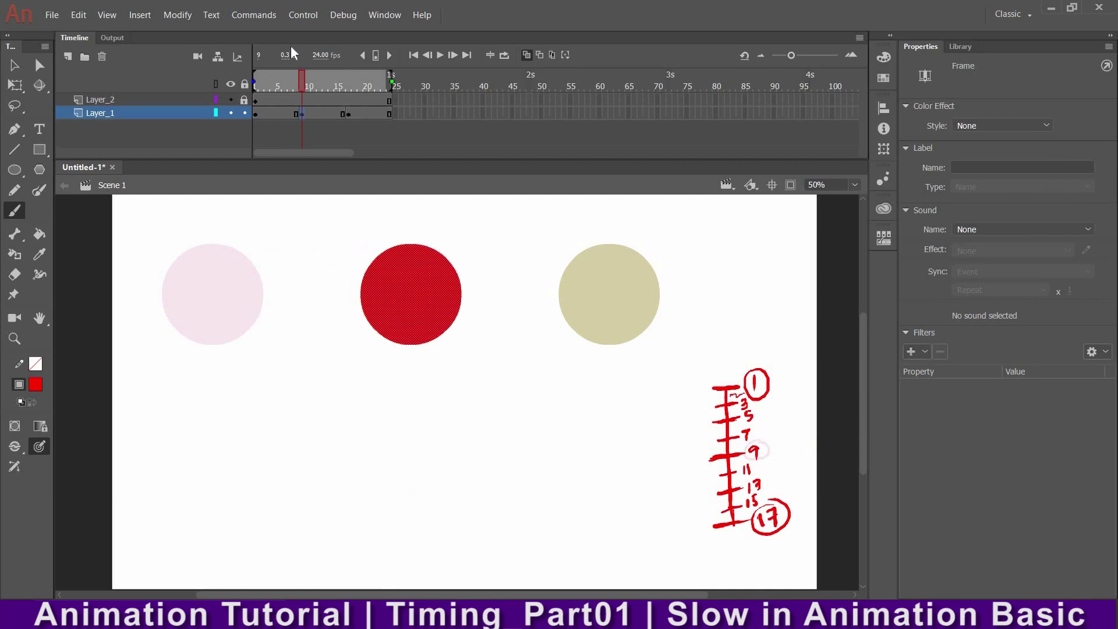
key(Left)
Step: Erase the circle painted around the chart's 9 and mark the 9 with a short dash at frame 9
key(e)
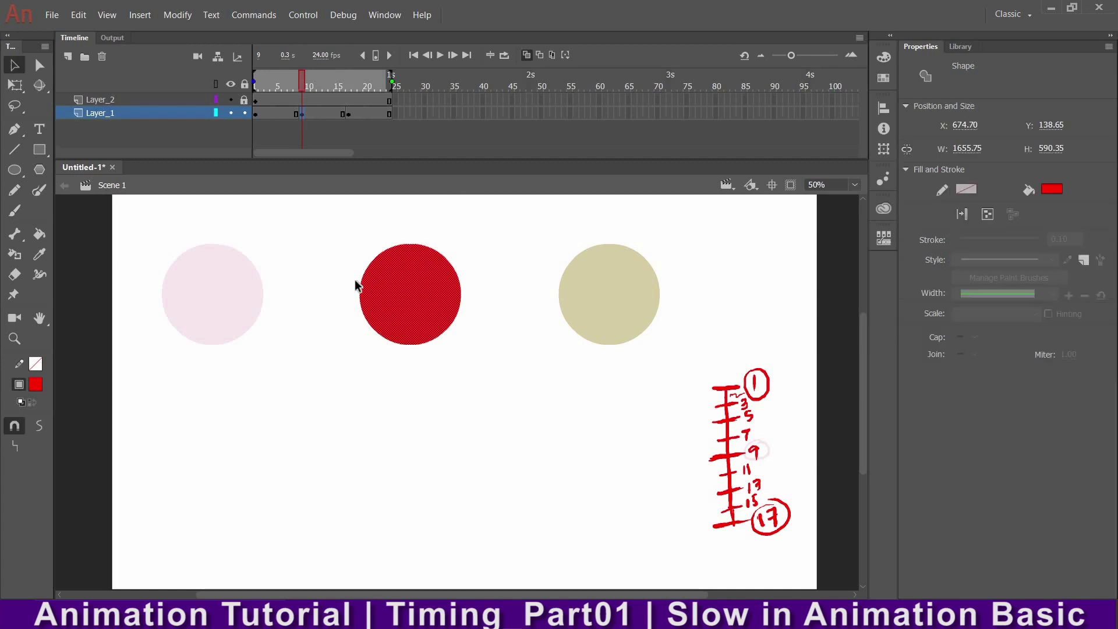
click(298, 79)
click(302, 114)
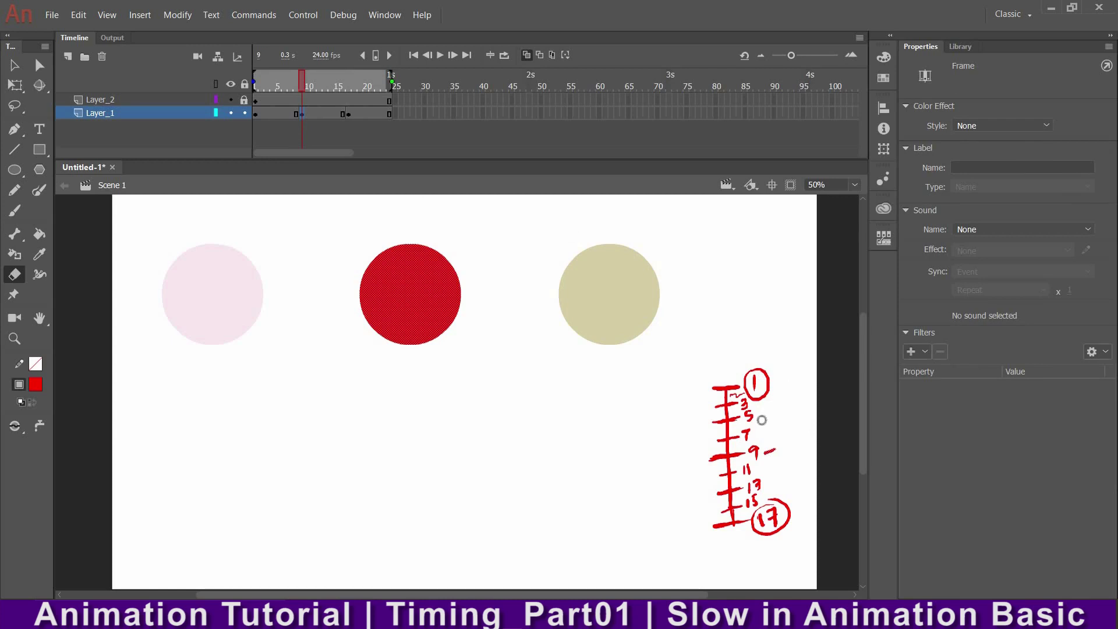
Step: Insert a keyframe at frame 5 and shift the red circle to halfway between its frame 1 and frame 9 positions
click(279, 113)
key(F6)
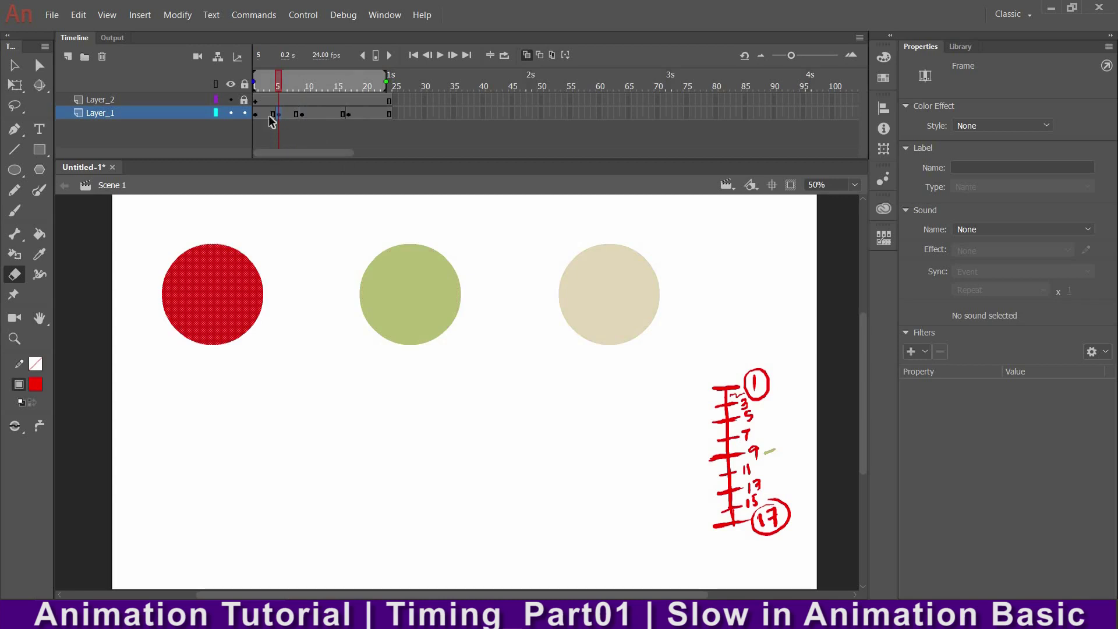
key(shift+Right)
key(shift+Right)
key(shift+Right)
key(shift+Right)
key(shift+Right)
key(shift+Right)
key(shift+Right)
key(shift+Right)
key(shift+Right)
key(shift+Right)
key(shift+Right)
key(shift+Right)
key(shift+Right)
key(shift+Right)
key(shift+Right)
key(shift+Right)
key(shift+Right)
key(shift+Right)
key(shift+Right)
key(shift+Right)
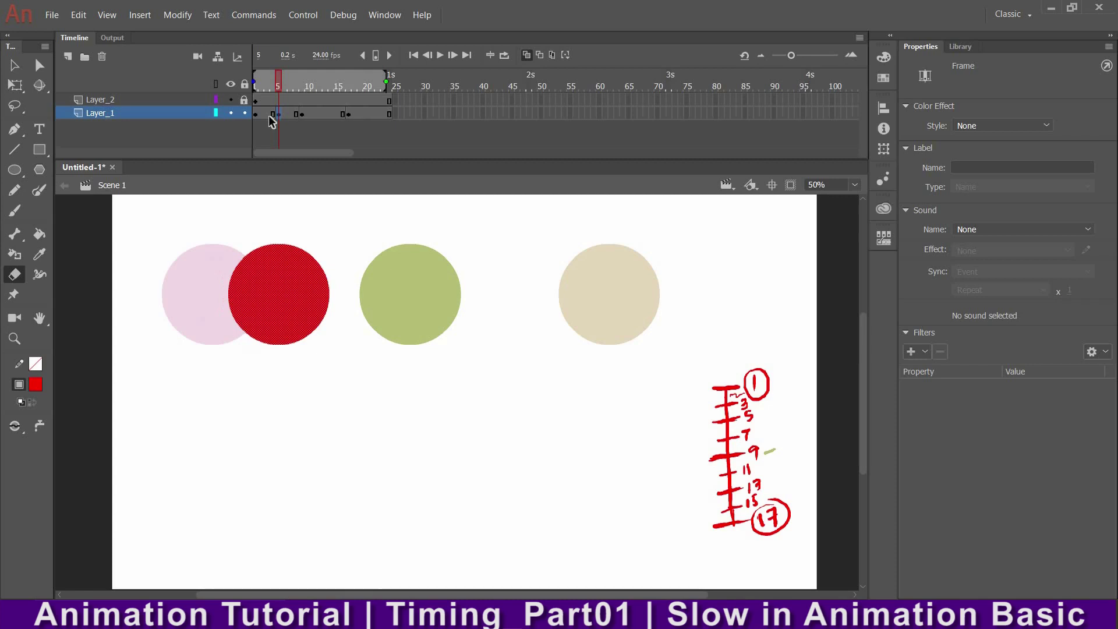
key(shift+Right)
key(shift+Right)
key(shift+Right)
key(shift+Right)
key(shift+Right)
key(shift+Right)
key(shift+Right)
key(shift+Right)
key(shift+Right)
key(shift+Right)
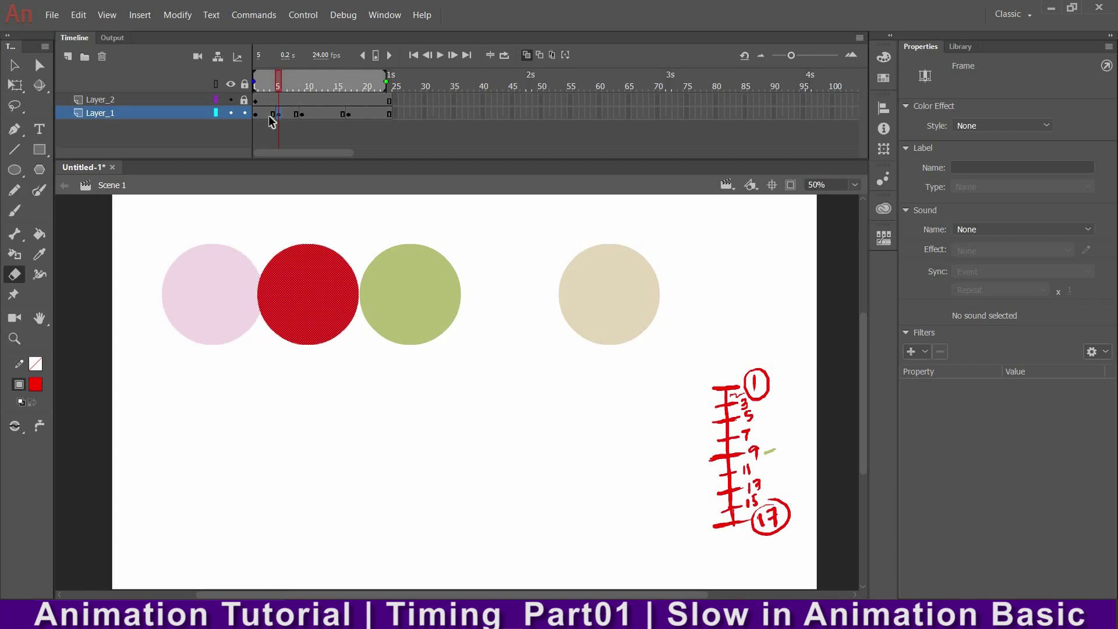
key(shift+Right)
key(shift+Right)
key(shift+Right)
key(Left)
key(Left)
key(Left)
key(Left)
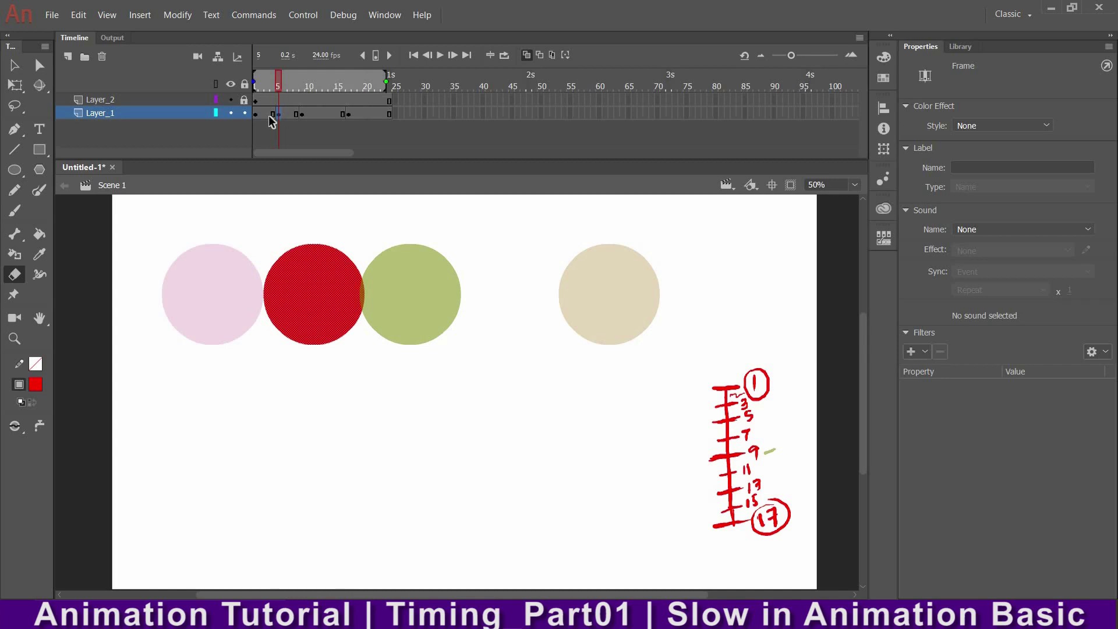
key(Left)
key(Left)
key(Left)
key(Left)
key(Left)
key(Left)
key(Left)
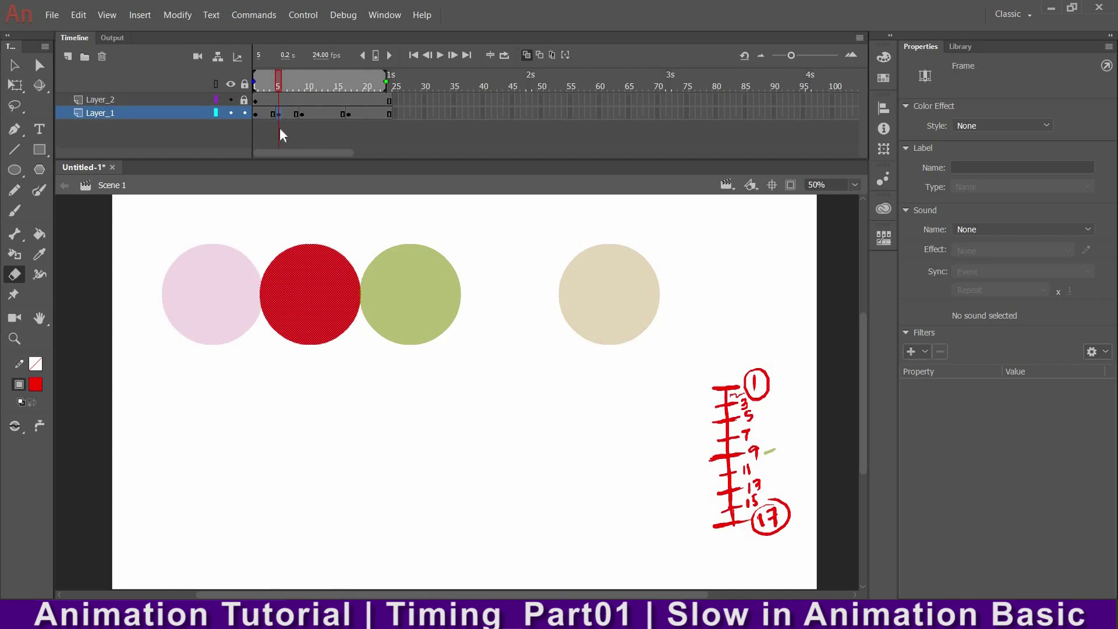
Step: Insert a keyframe at frame 13 and place the red circle halfway between its frame 9 and frame 17 positions
click(303, 115)
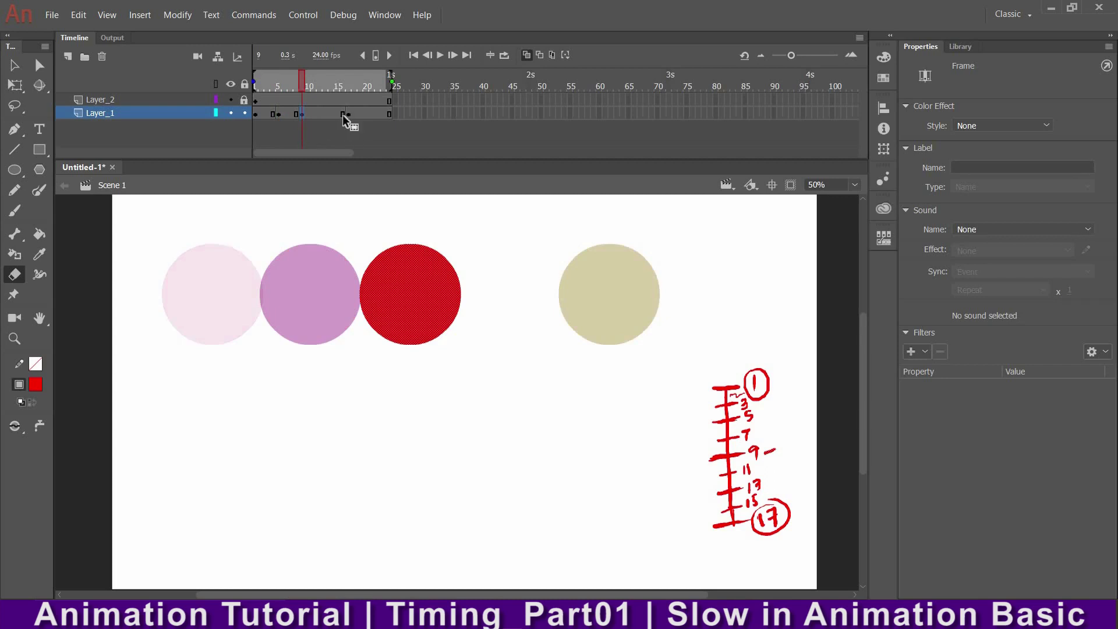
click(343, 114)
click(323, 114)
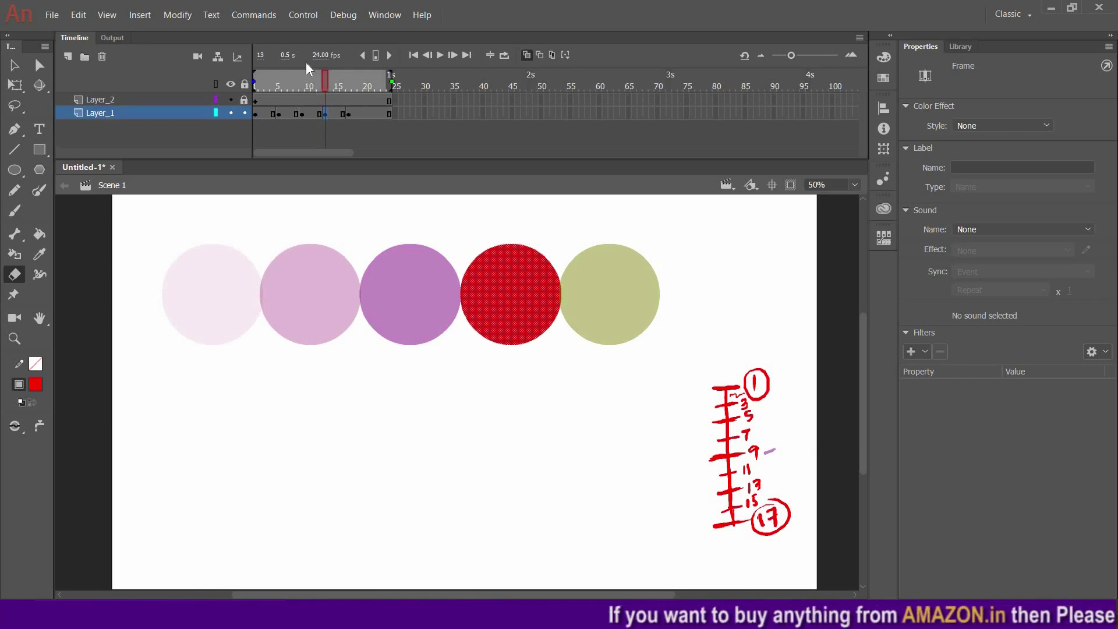
key(b)
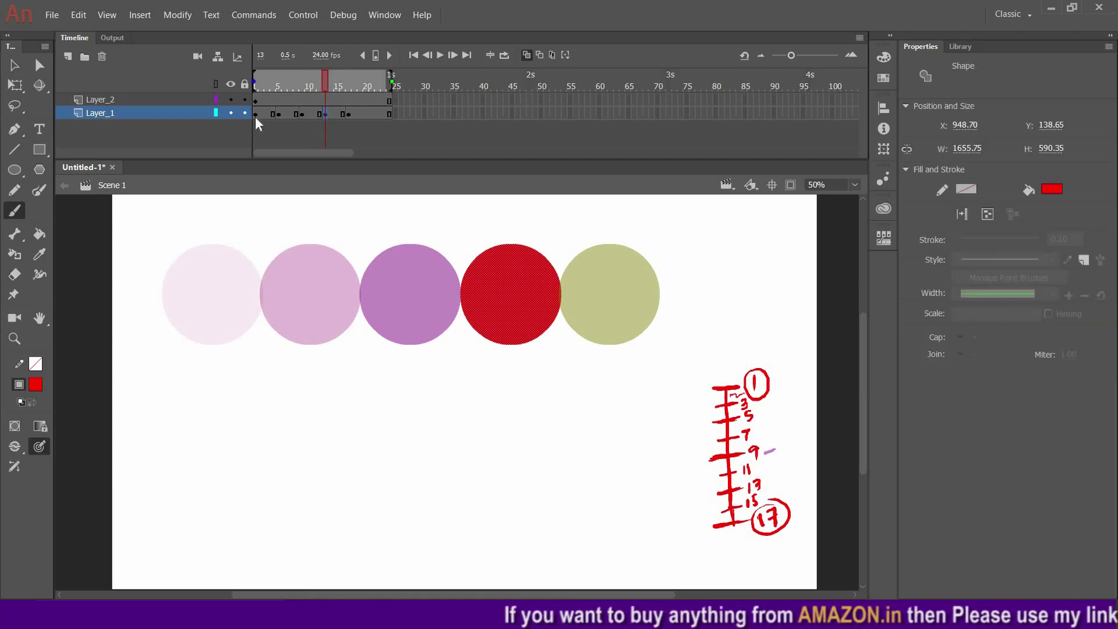
click(255, 114)
click(279, 113)
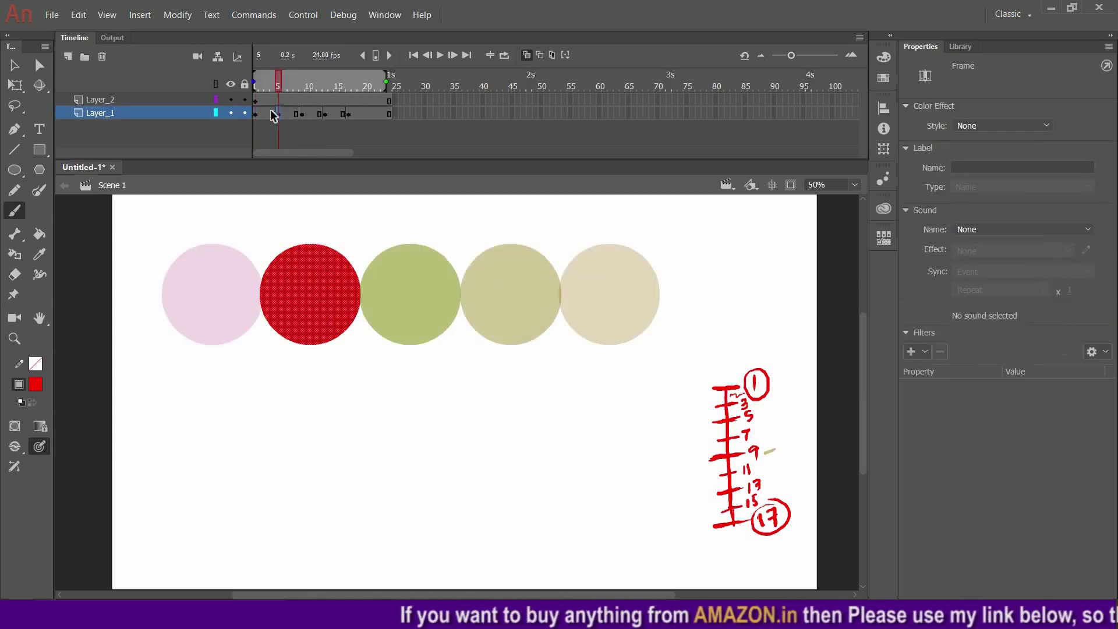
drag(760, 416, 777, 414)
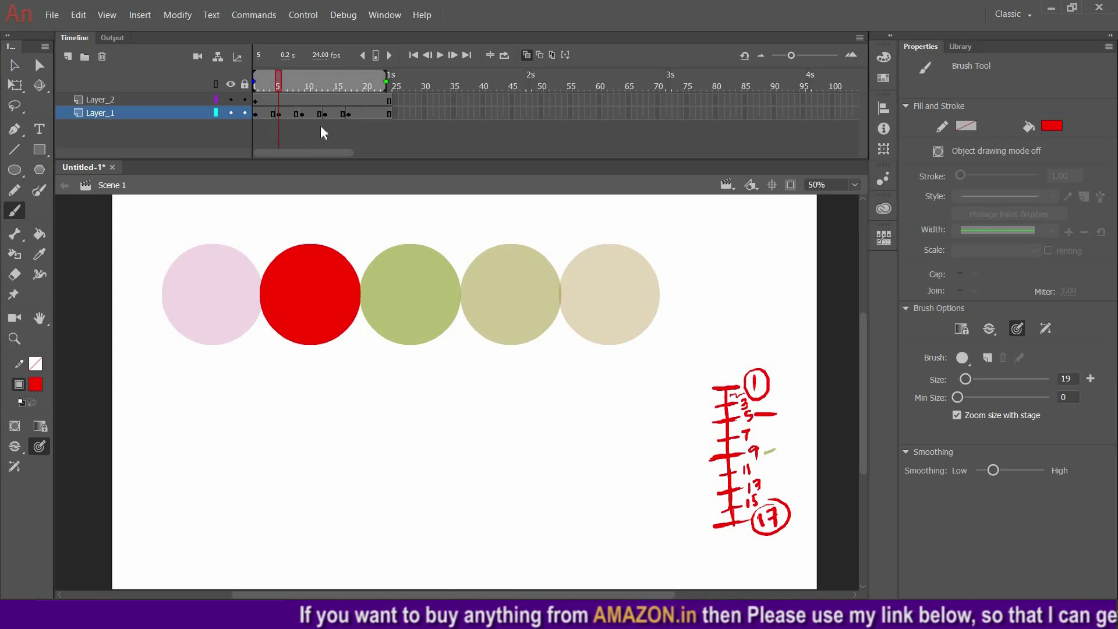
click(321, 114)
key(ctrl+z)
Step: Paint short dashes beside the chart's 5, 9 and 13 on Layer_2, erasing the old dash beside the 9 from Layer_1
drag(753, 415, 761, 415)
click(301, 114)
key(e)
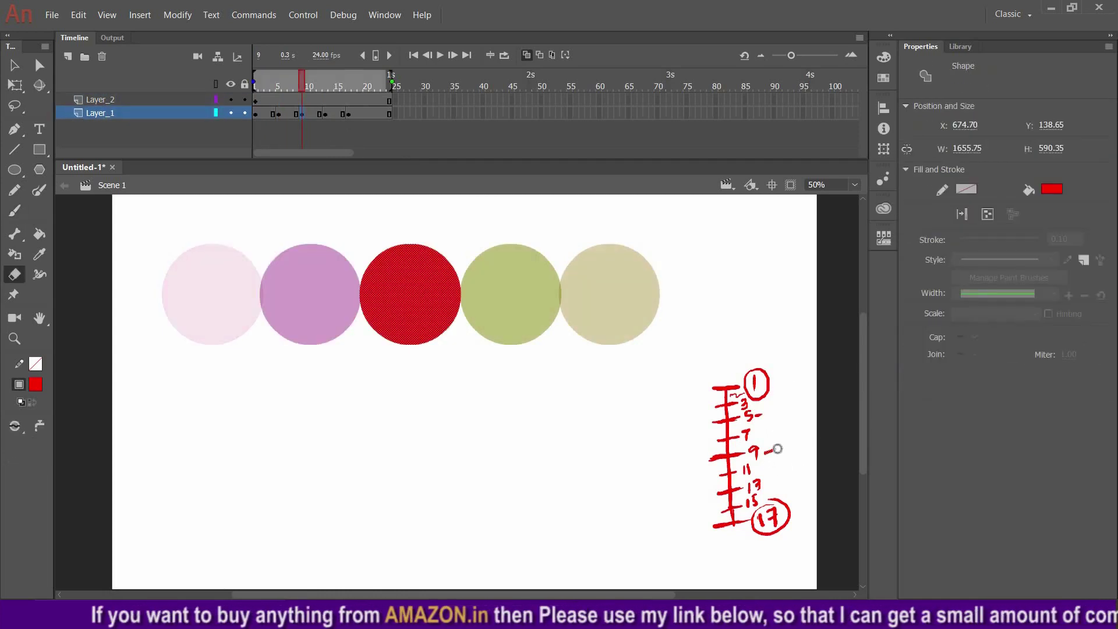
key(ctrl+z)
key(b)
drag(757, 451, 771, 449)
click(325, 114)
click(329, 102)
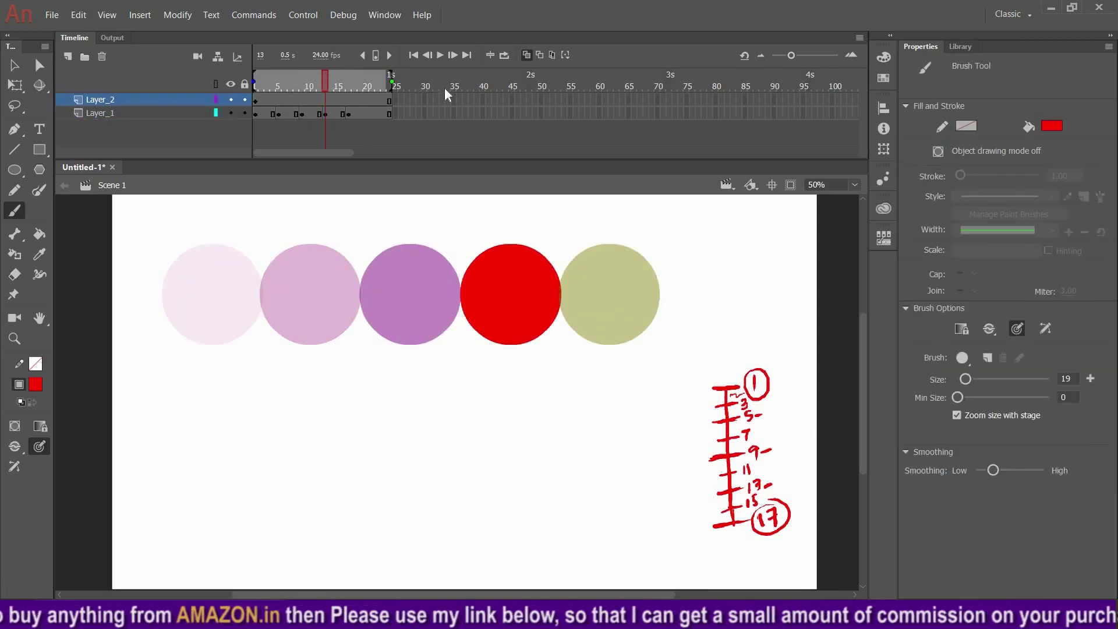
drag(763, 484, 772, 483)
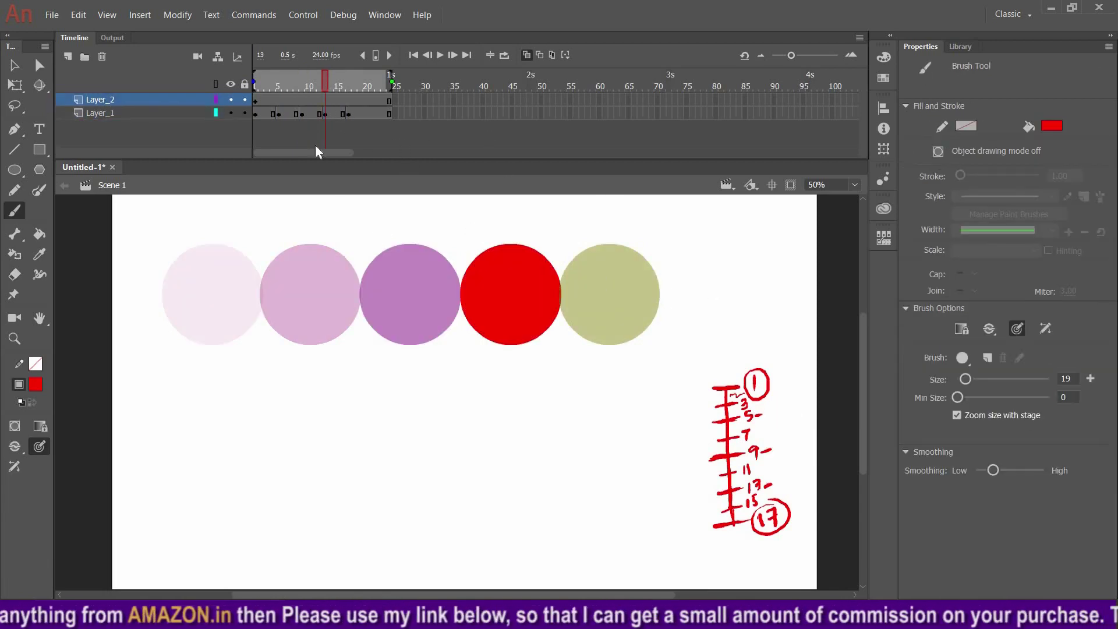
Step: Lock Layer_2 and add Layer_1 keyframes at frames 3, 7, 11 and 15, placing the circle halfway between its neighbouring poses
click(245, 101)
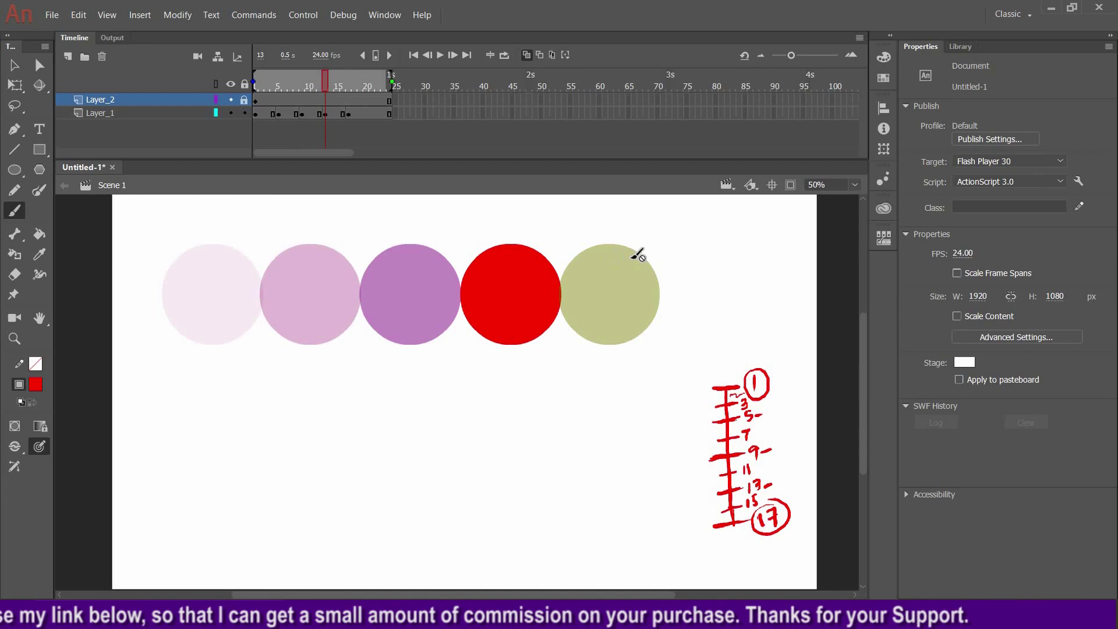
click(336, 113)
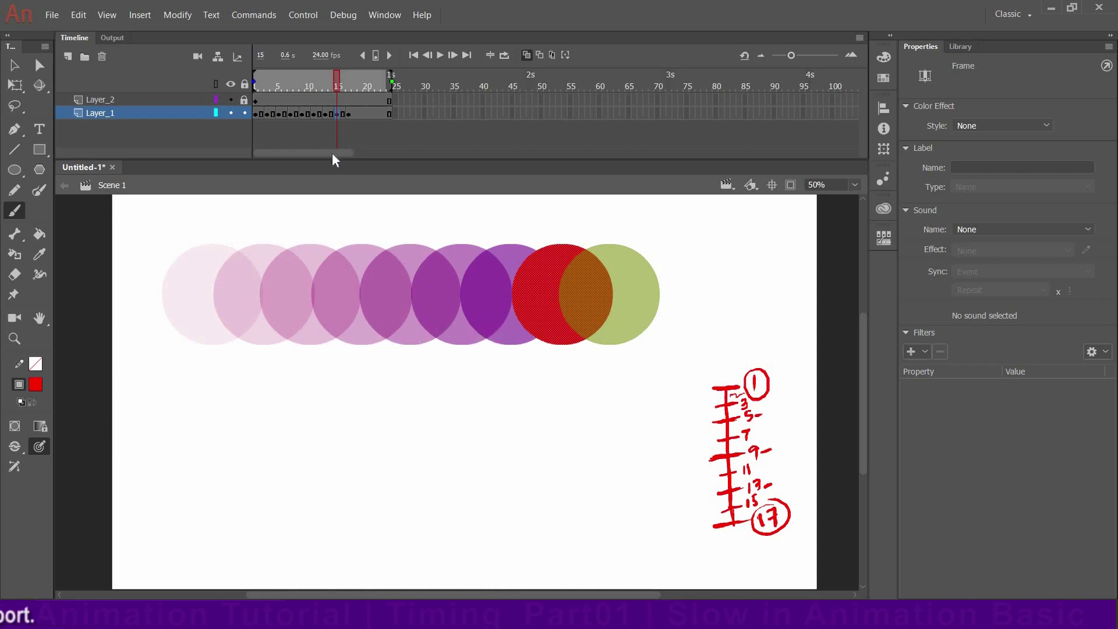
Step: Turn off onion skinning and play the animation several times from frame 1 to check the circle's movement
click(526, 55)
drag(330, 83, 254, 83)
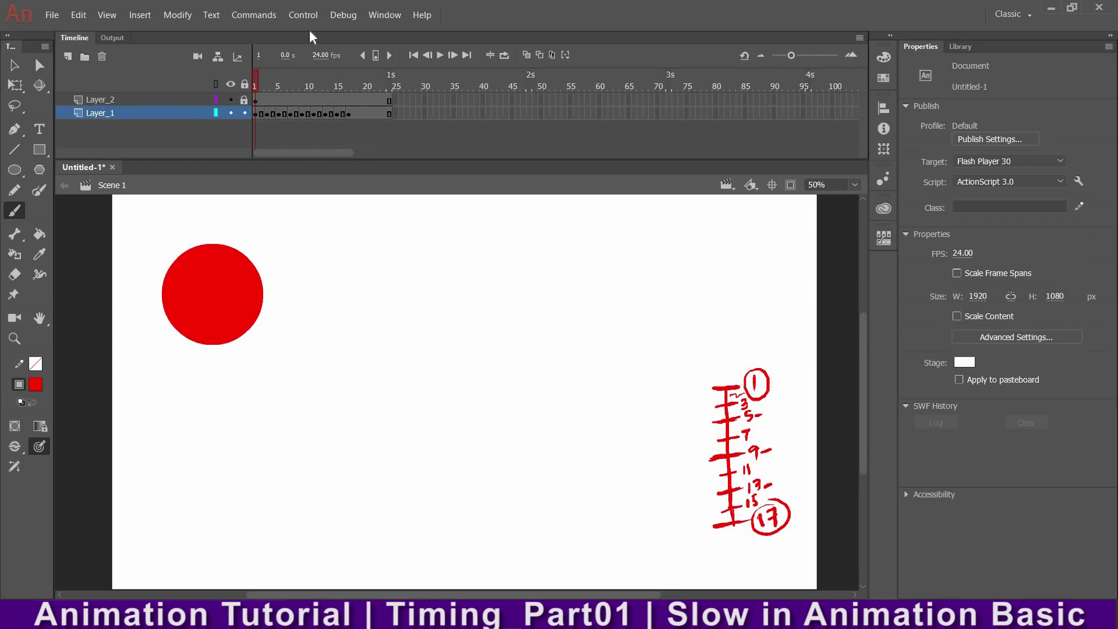
click(438, 55)
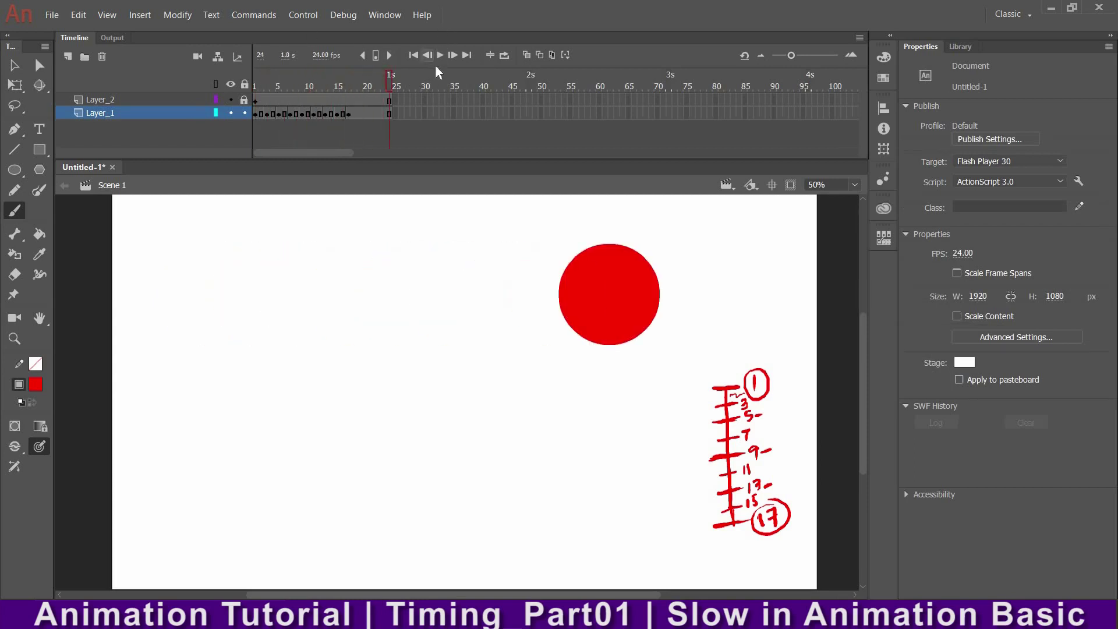
drag(385, 75, 227, 85)
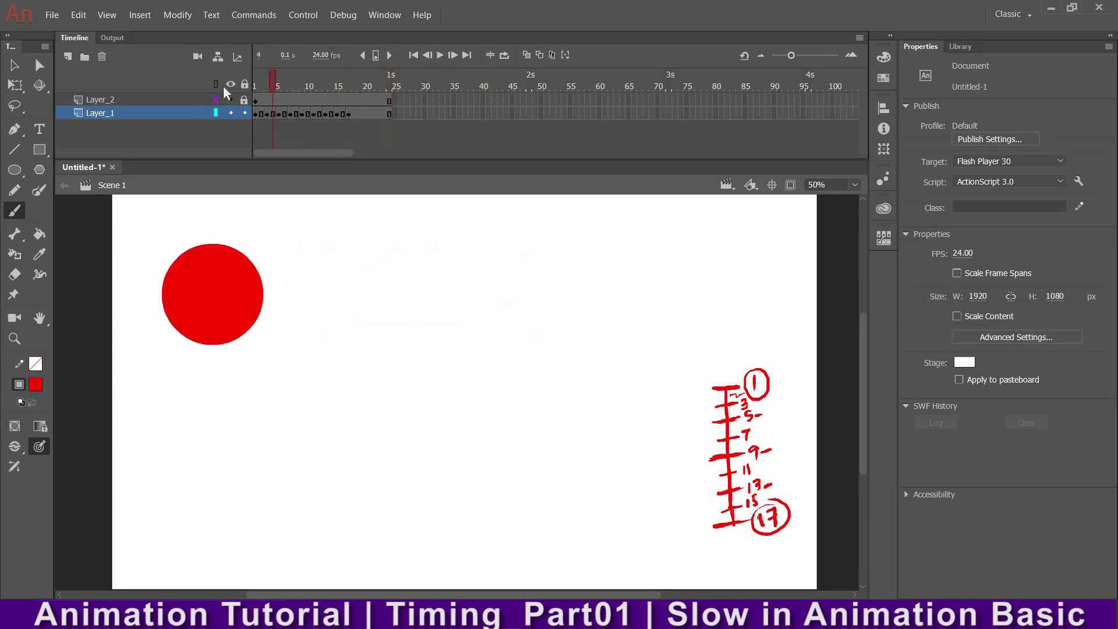
click(437, 56)
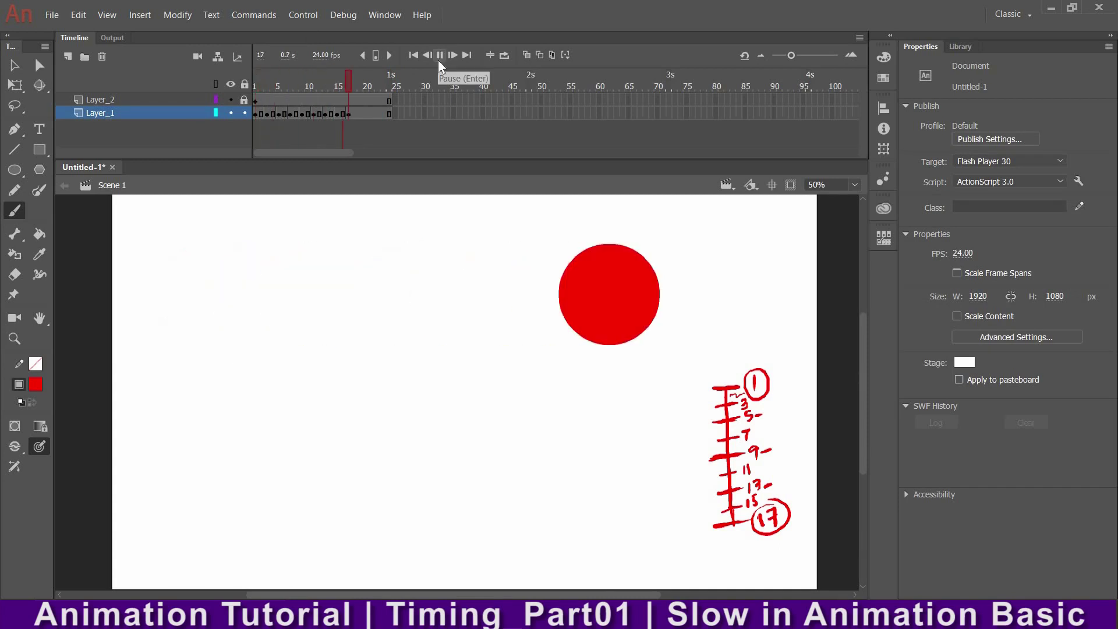
drag(354, 78, 254, 78)
click(439, 56)
drag(358, 80, 228, 96)
click(437, 55)
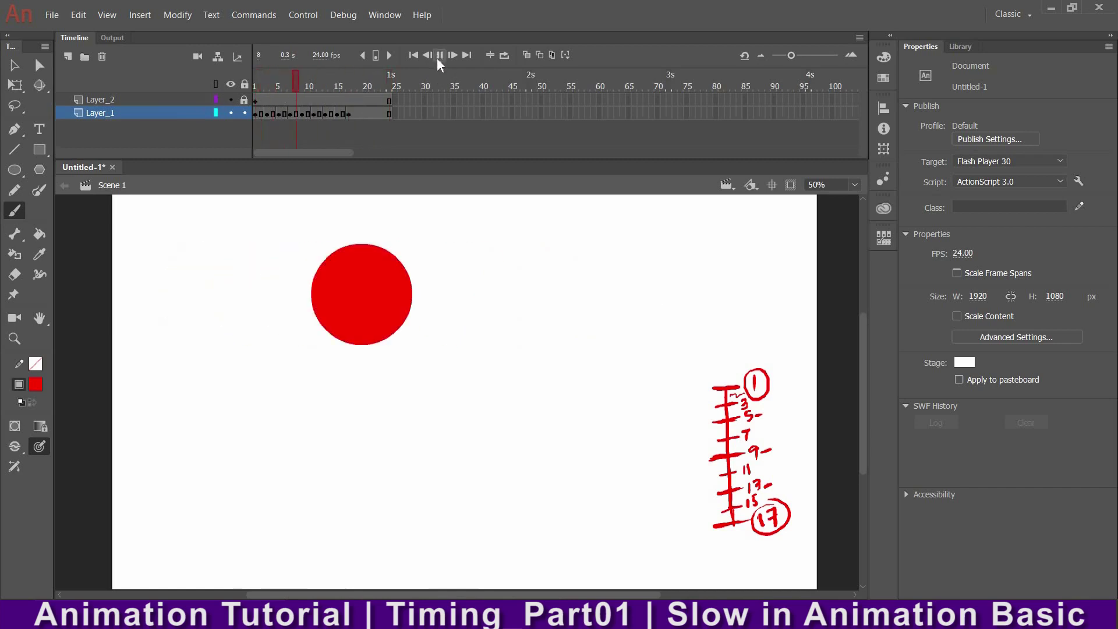
Step: Paint a rectangular frame around the timing chart at frame 1 of Layer_1 and play the animation
click(261, 113)
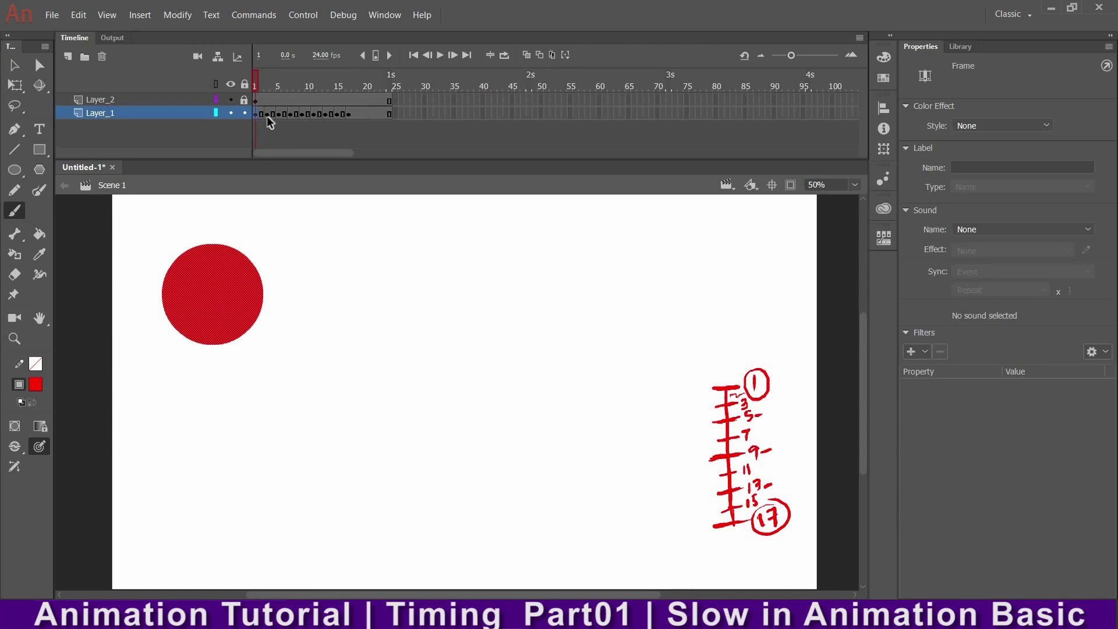
click(267, 113)
click(256, 85)
mouse_move(257, 85)
mouse_down()
mouse_move(339, 72)
mouse_move(221, 82)
mouse_move(345, 71)
mouse_move(254, 76)
mouse_up()
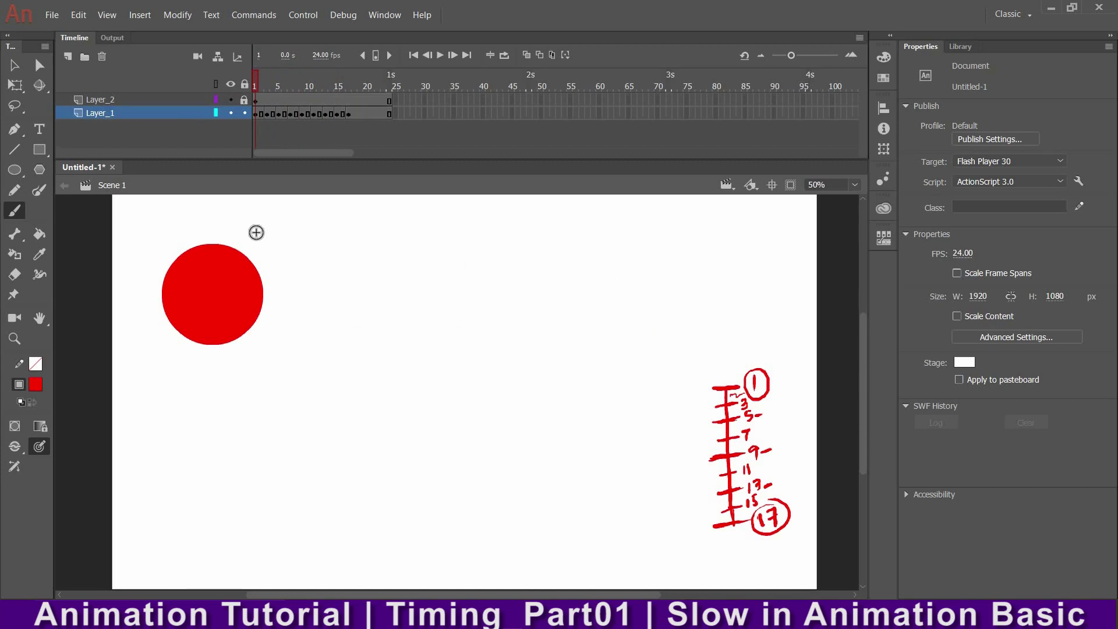
mouse_move(252, 80)
mouse_down()
mouse_move(350, 71)
mouse_move(254, 72)
mouse_up()
mouse_move(799, 354)
mouse_down()
mouse_move(680, 360)
mouse_move(687, 556)
mouse_move(809, 568)
mouse_move(790, 364)
mouse_move(801, 539)
mouse_up()
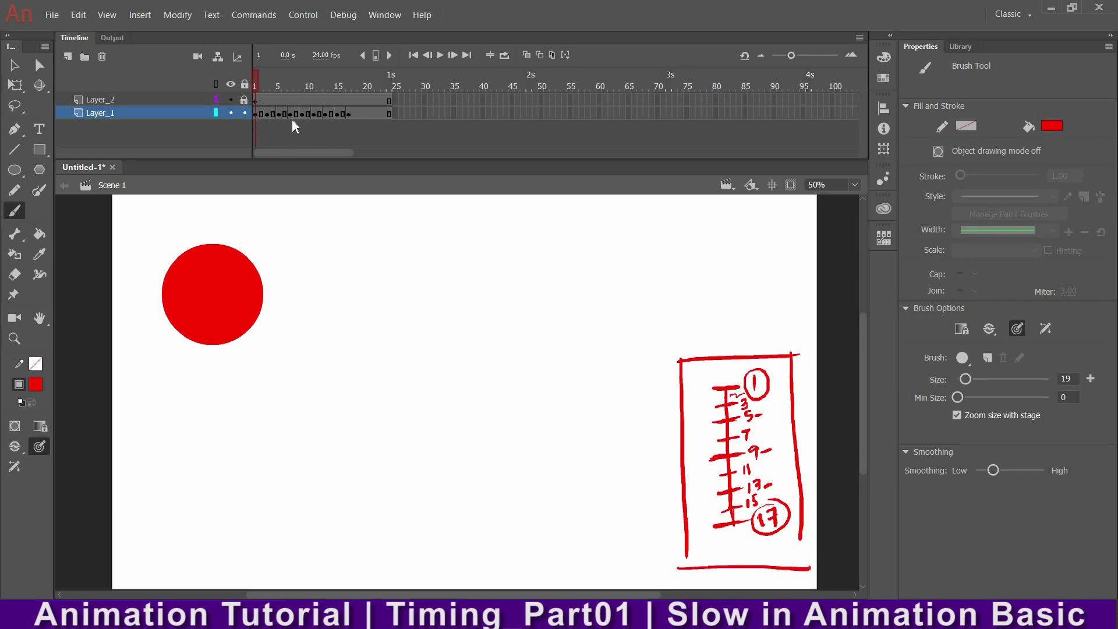
key(Return)
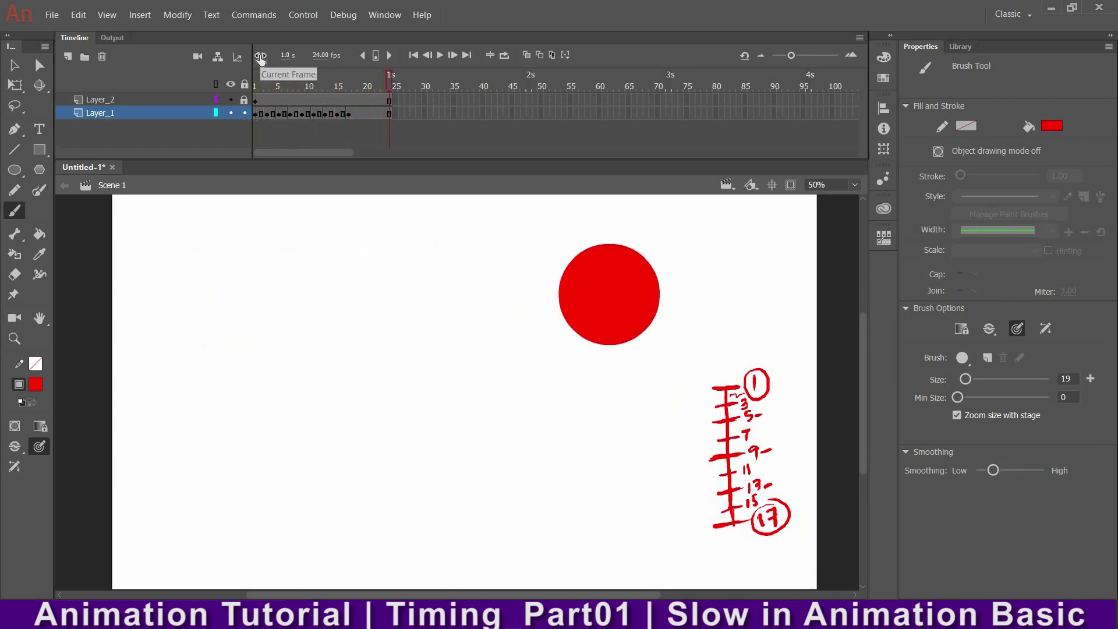
Step: Insert a Layer_1 keyframe at frame 2 with onion skinning on, placing the circle between its frame 1 and frame 3 positions
click(261, 116)
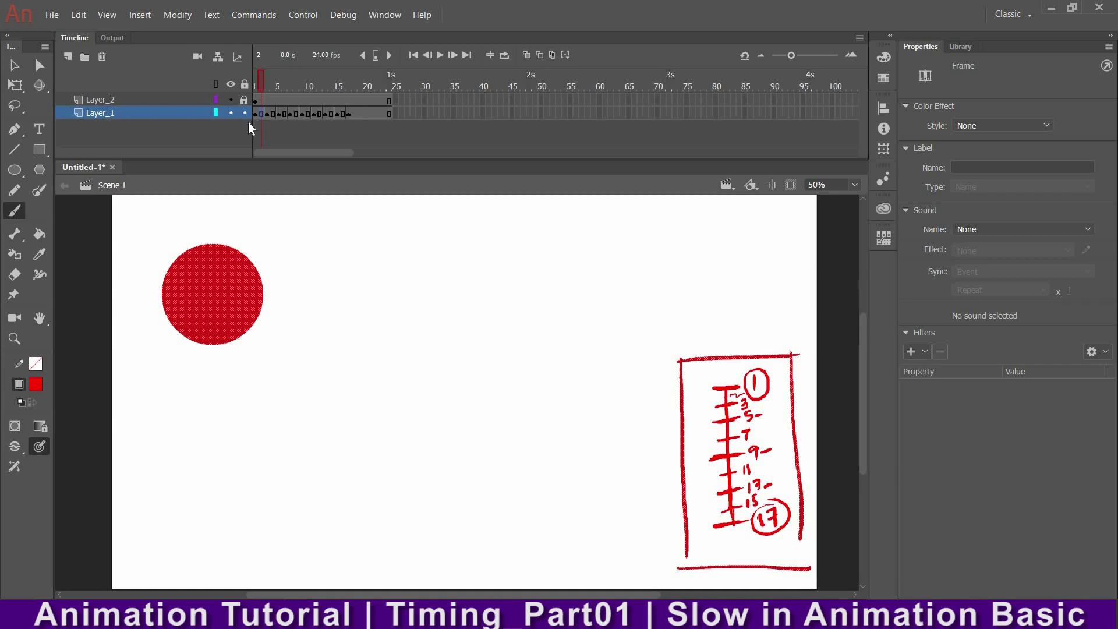
click(526, 54)
drag(292, 86, 277, 84)
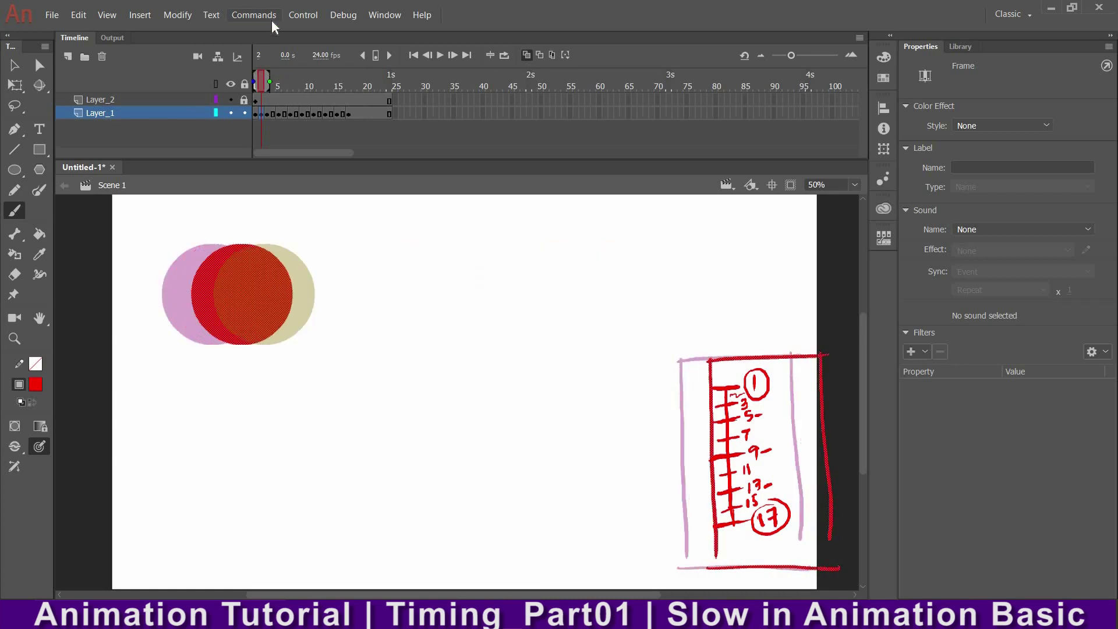
key(v)
key(period)
click(261, 113)
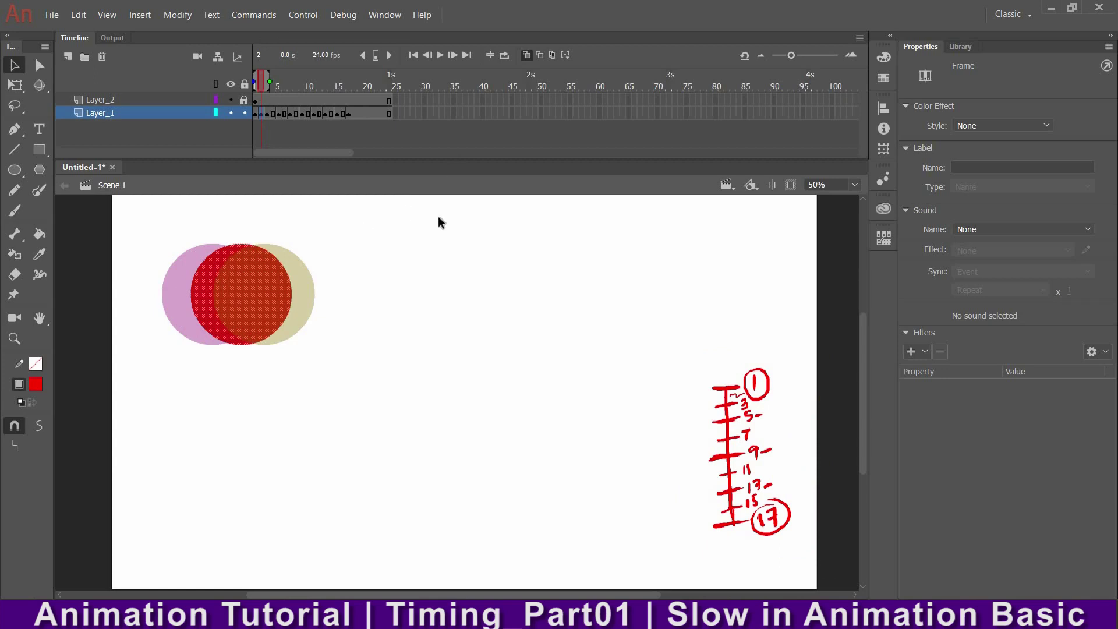
Step: Display Layer_1 as outlines and insert a keyframe at frame 4, with onion skins limited to the adjacent frames
click(216, 112)
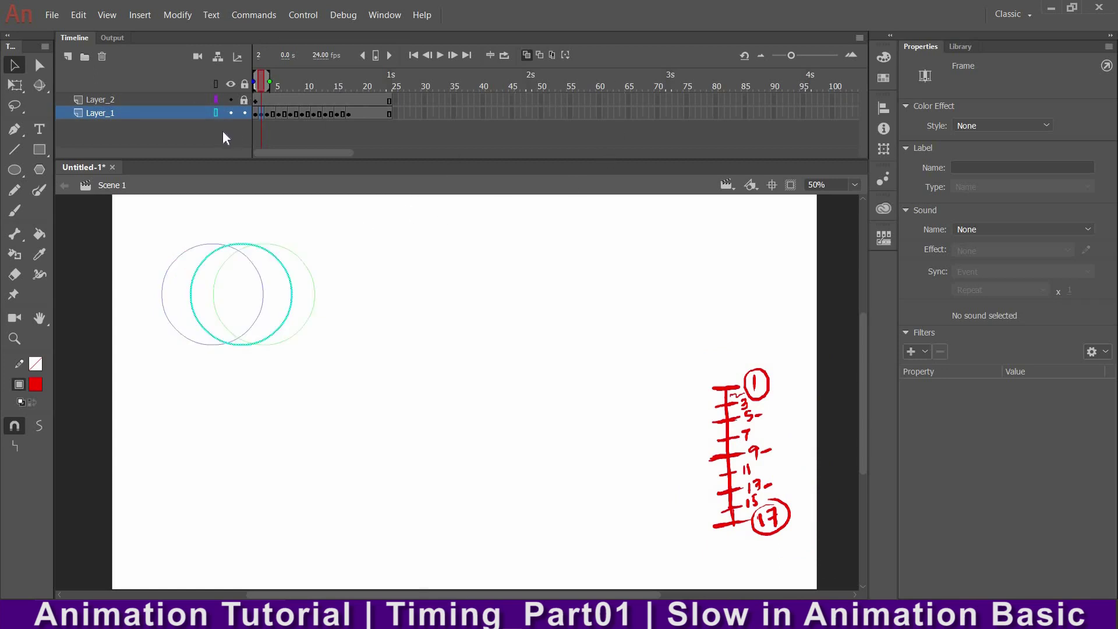
click(278, 114)
click(272, 113)
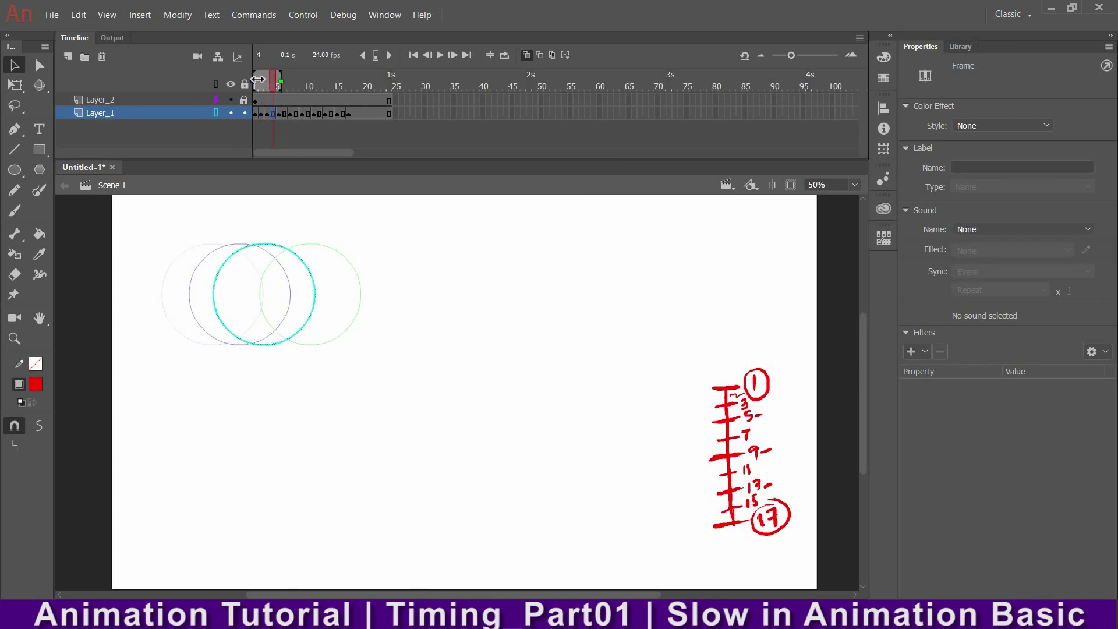
drag(252, 83, 255, 83)
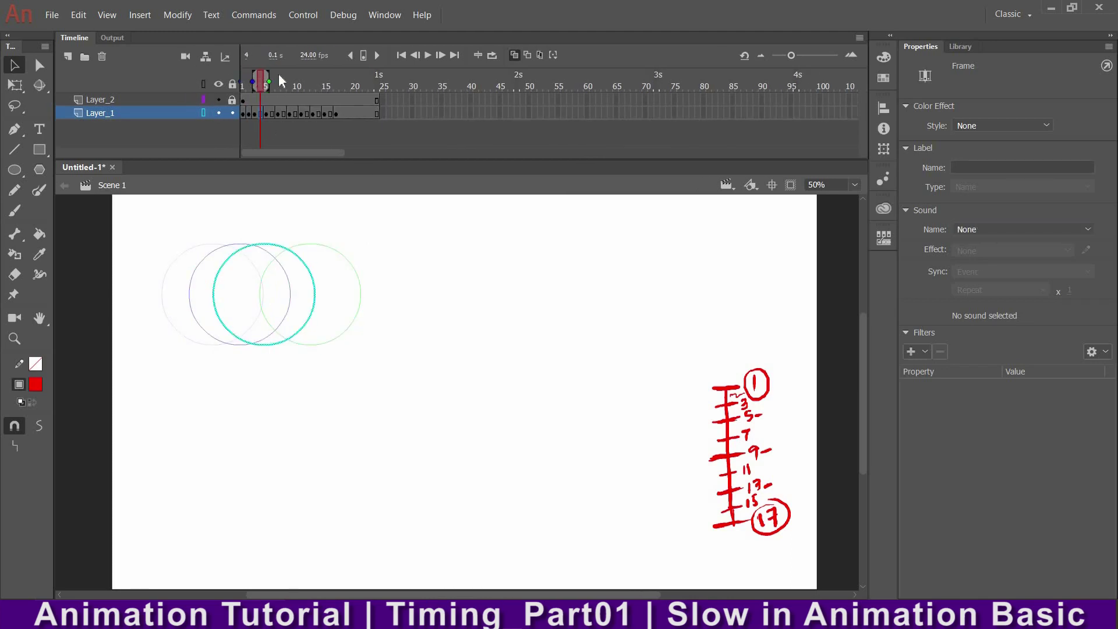
Step: Place the circle halfway between its neighbours at frame 4 and on new keyframes at frames 6, 8, 10, 12, 14 and 16
key(period)
key(period)
key(period)
key(period)
key(period)
key(period)
key(period)
key(period)
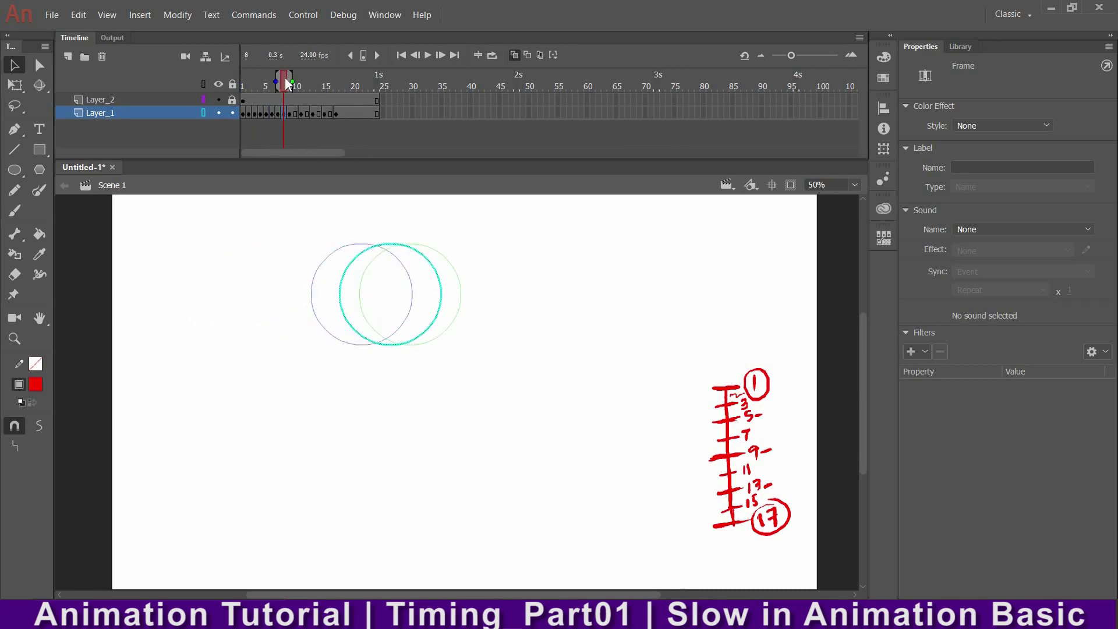
key(period)
key(period)
key(period)
key(period)
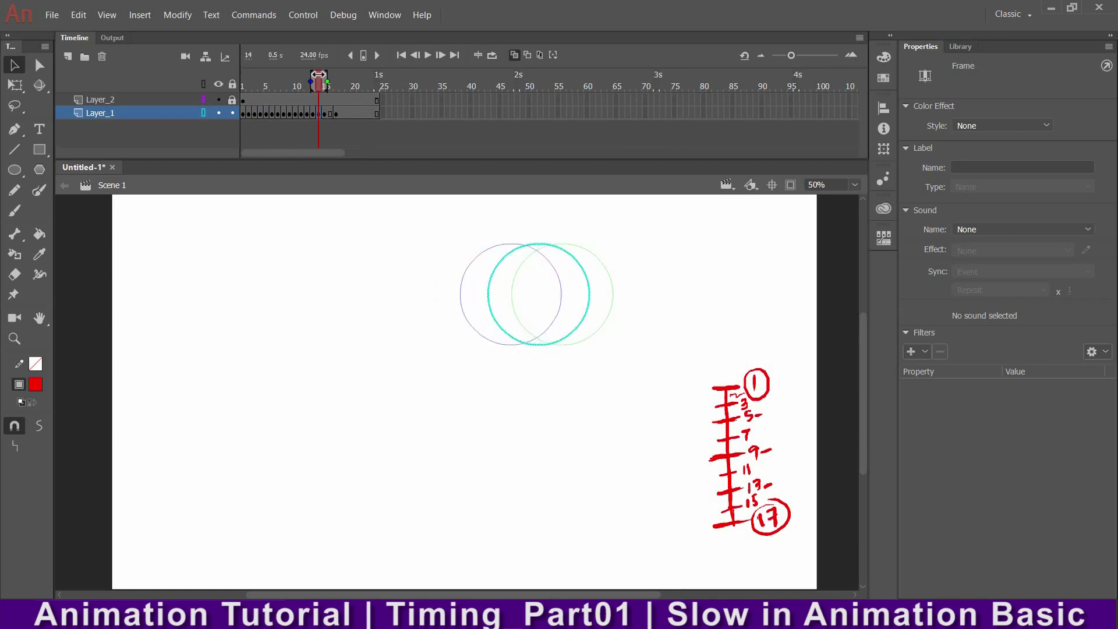
Step: Turn off onion skinning and Layer_1's outline display, and play the full animation from frame 1 repeatedly
drag(311, 92, 143, 88)
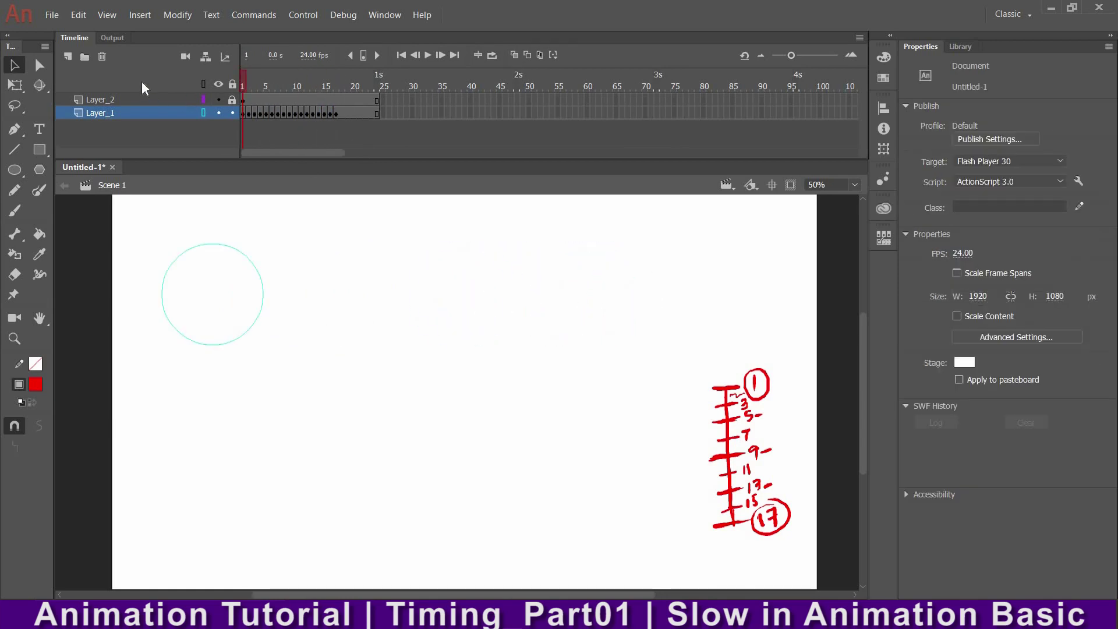
click(203, 113)
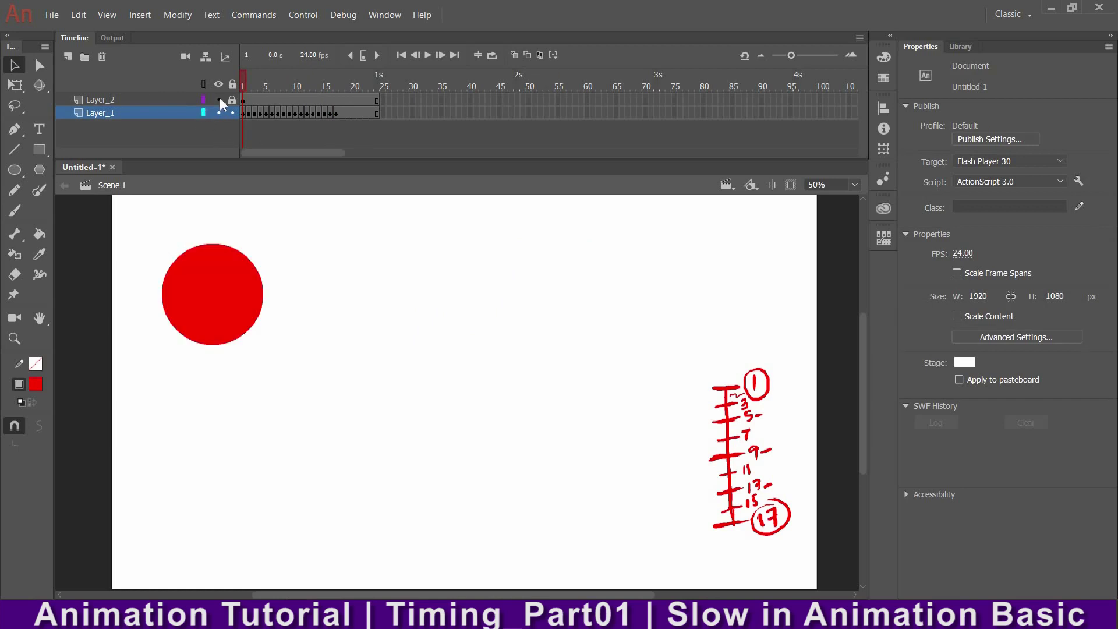
key(Return)
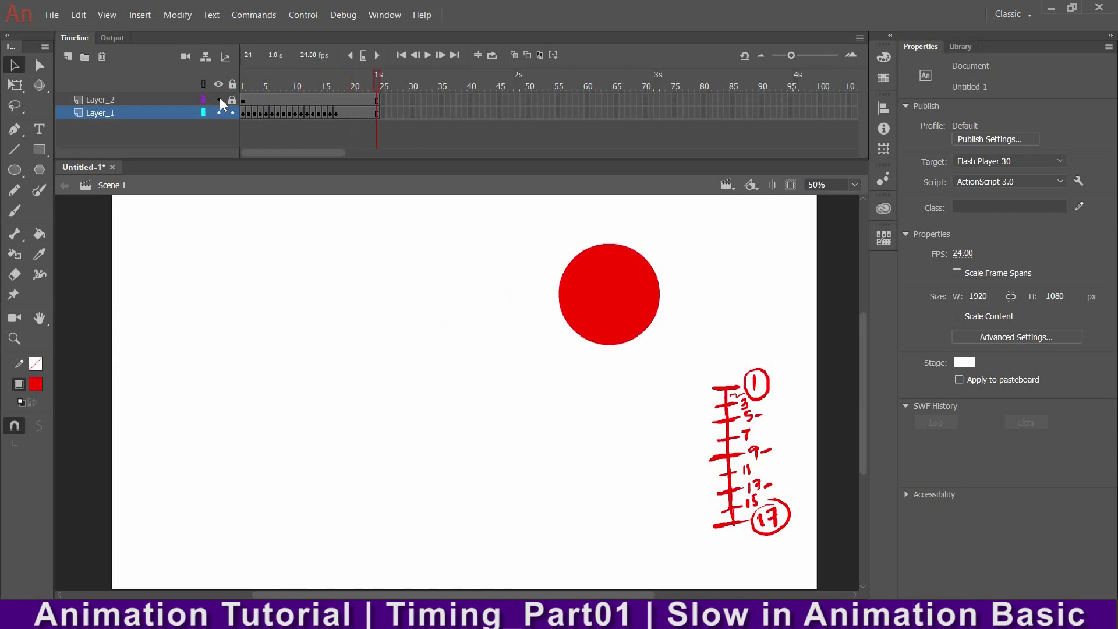
key(Return)
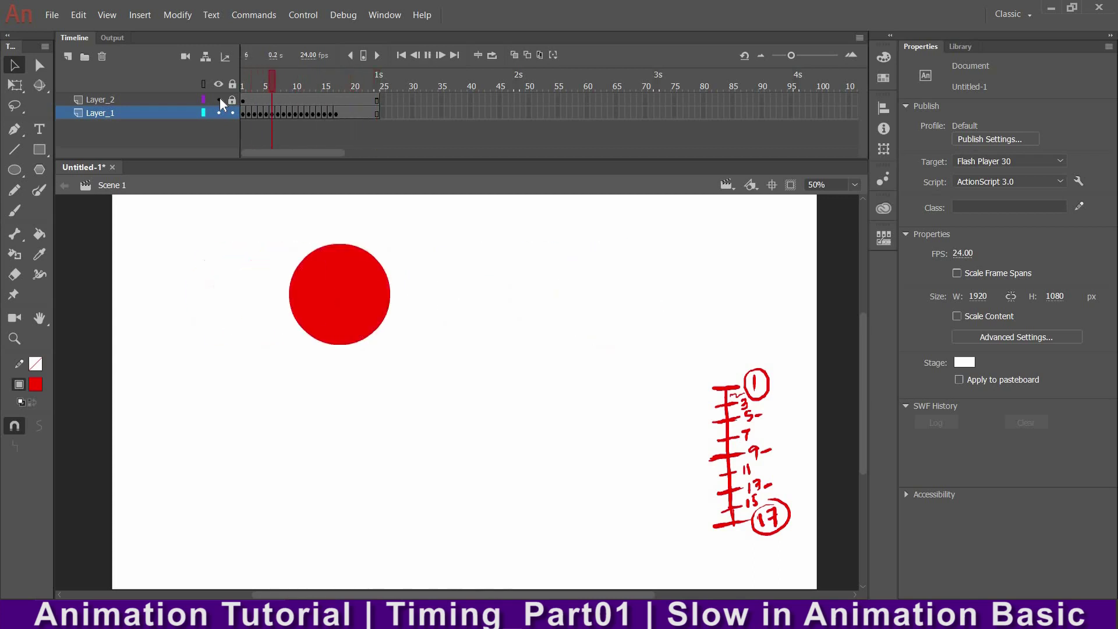
key(Return)
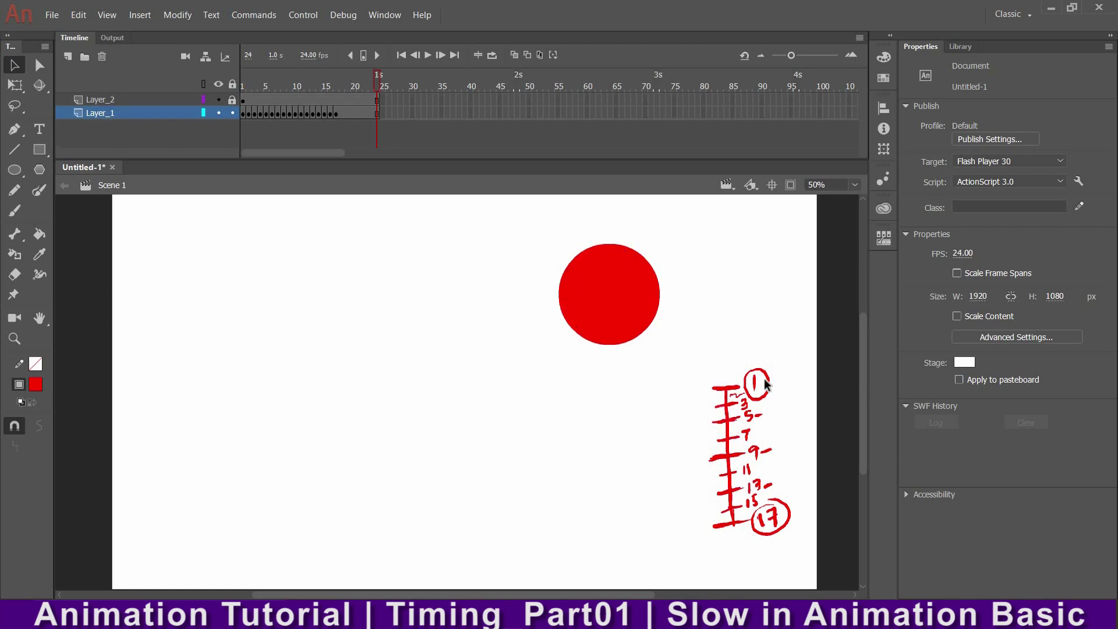
Step: Add a new layer above Layer_1 and paint a second, curved timing chart below the first, marked 1, 5, 9, 13, 15 and 17
click(68, 56)
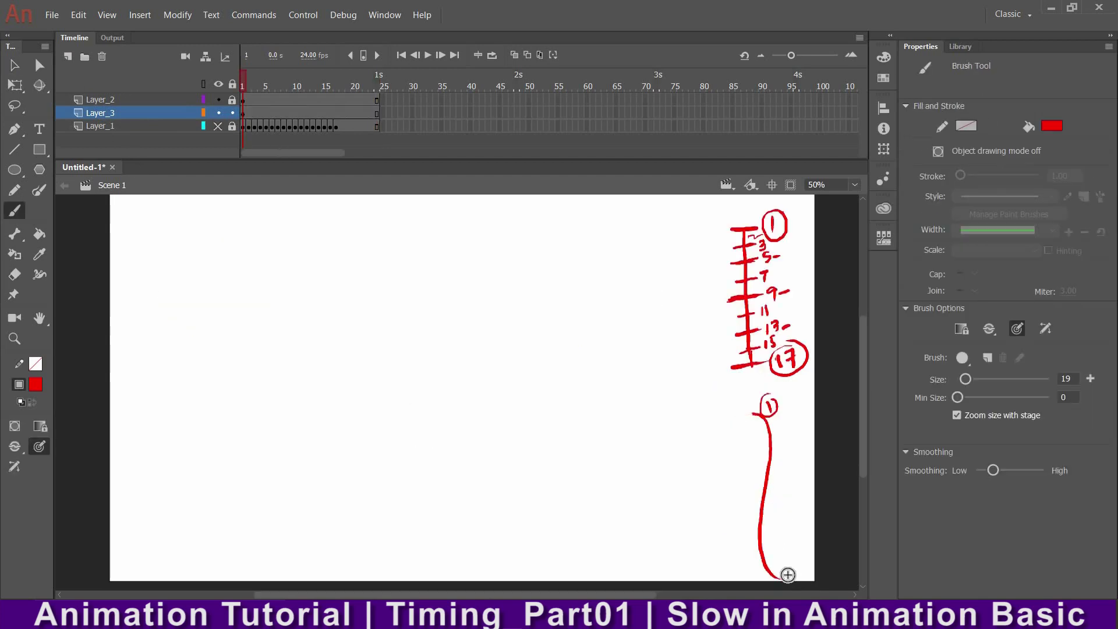
drag(786, 566, 796, 579)
mouse_move(746, 496)
mouse_down()
mouse_move(788, 481)
mouse_move(795, 491)
mouse_up()
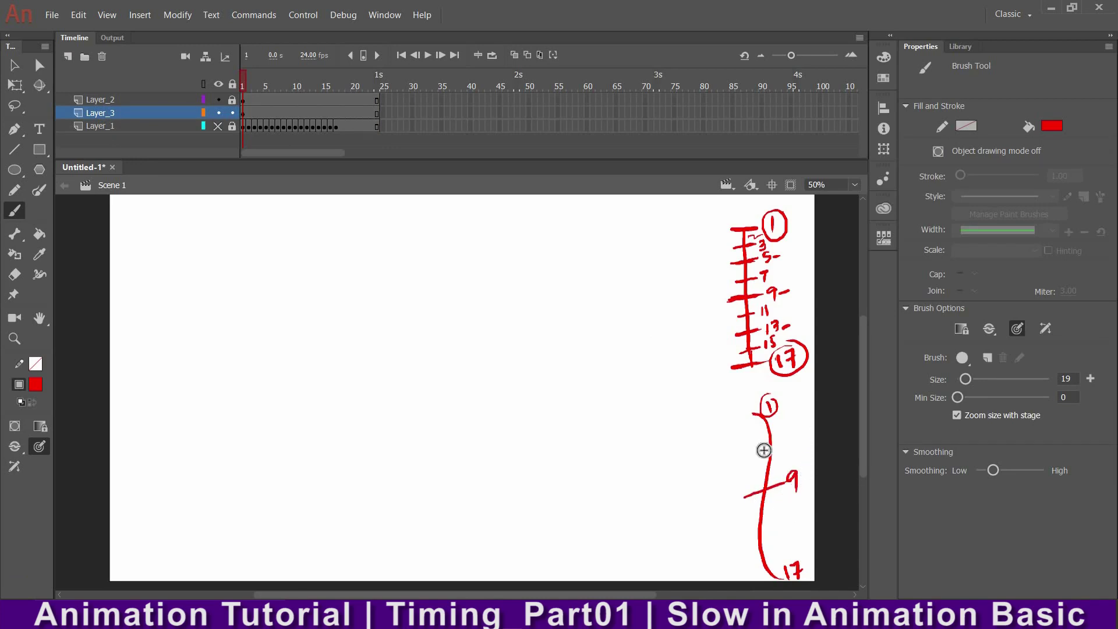
drag(751, 452, 790, 429)
key(ctrl+z)
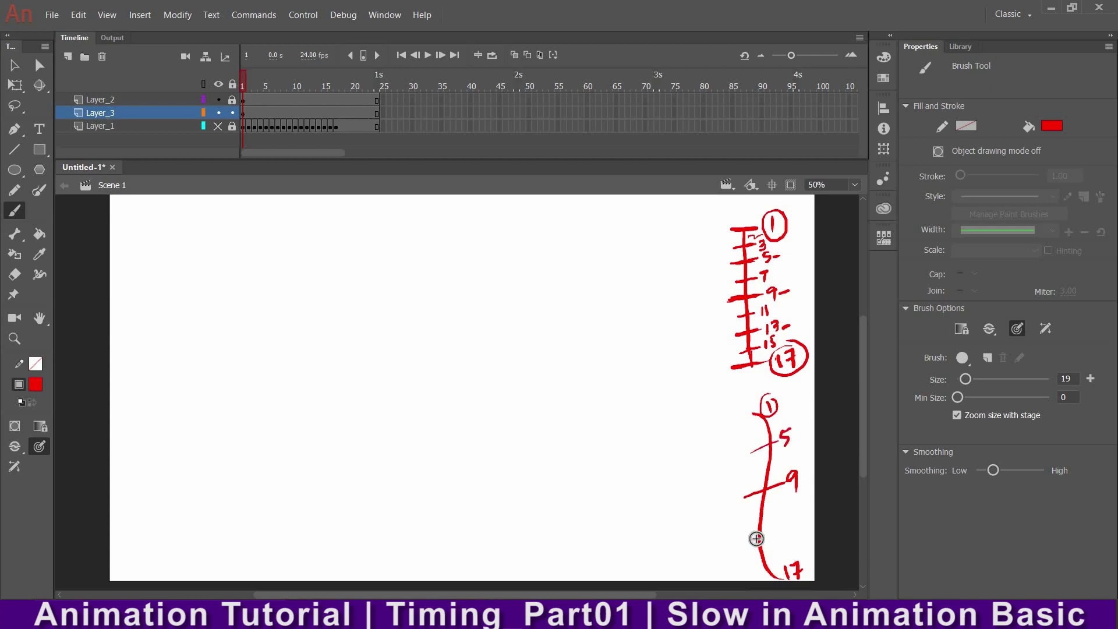
drag(750, 542, 787, 534)
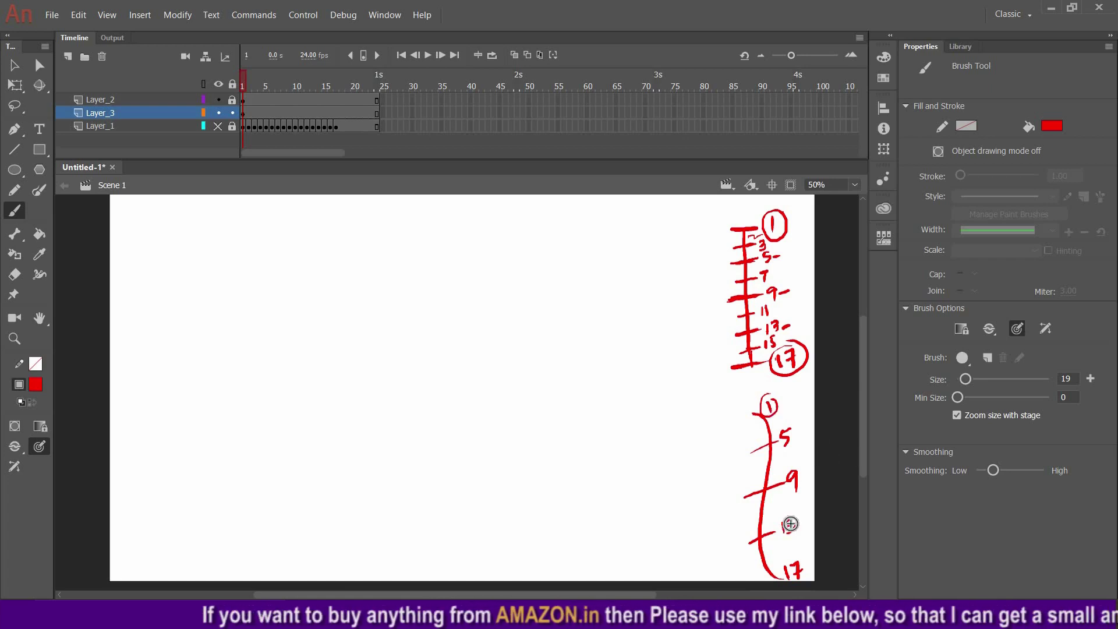
drag(785, 548, 756, 561)
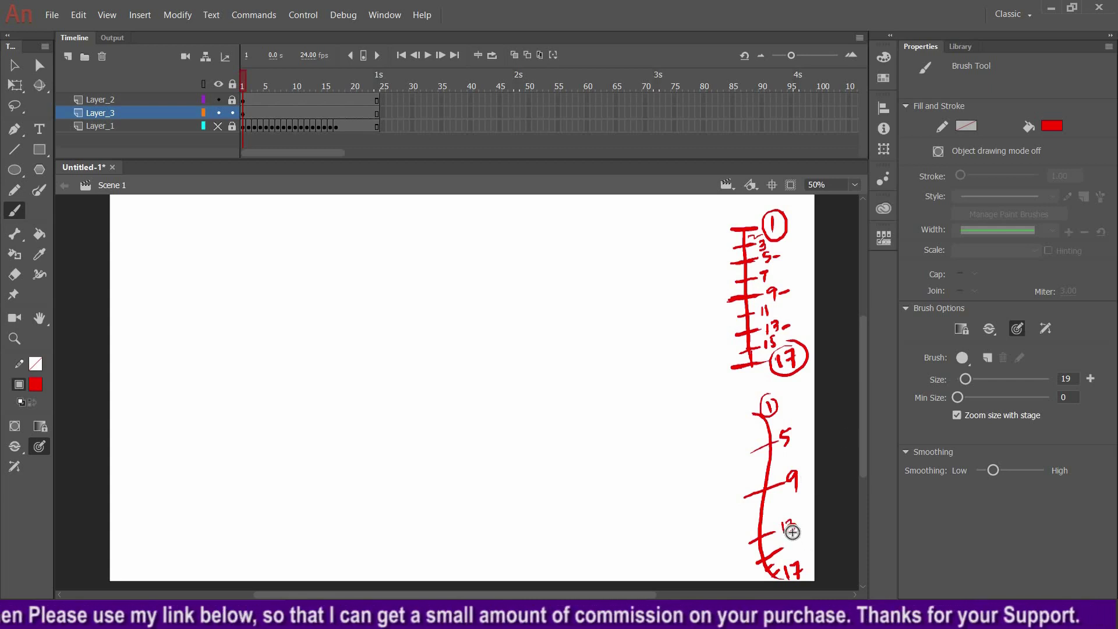
drag(788, 539, 792, 552)
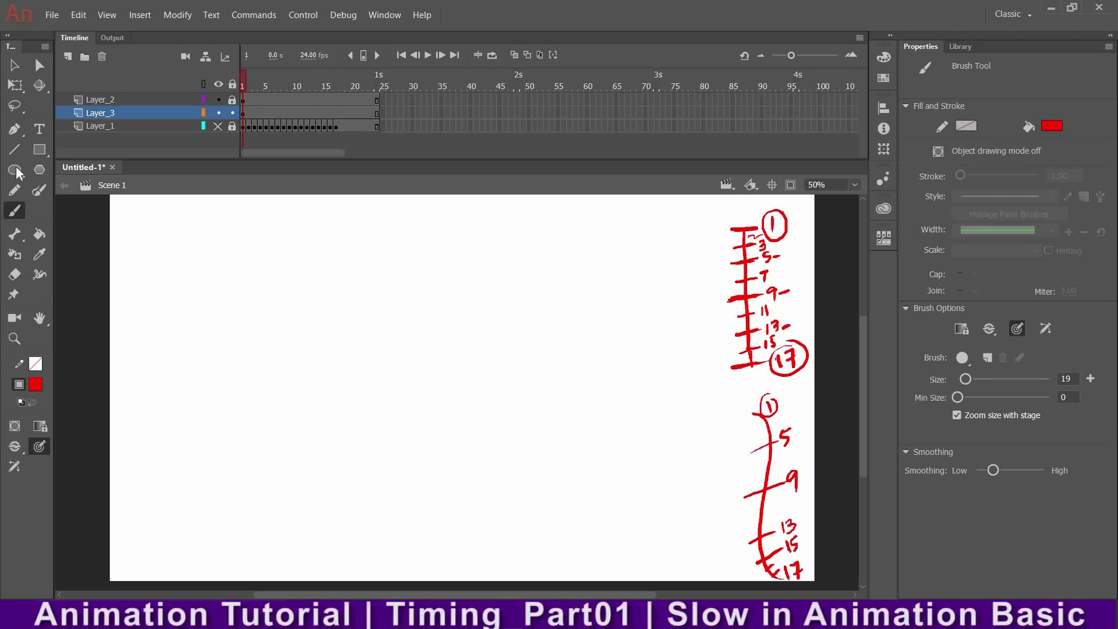
Step: Draw a red circle in the stage's lower-left area on Layer_3 and clear all artwork from that layer's first frame
key(o)
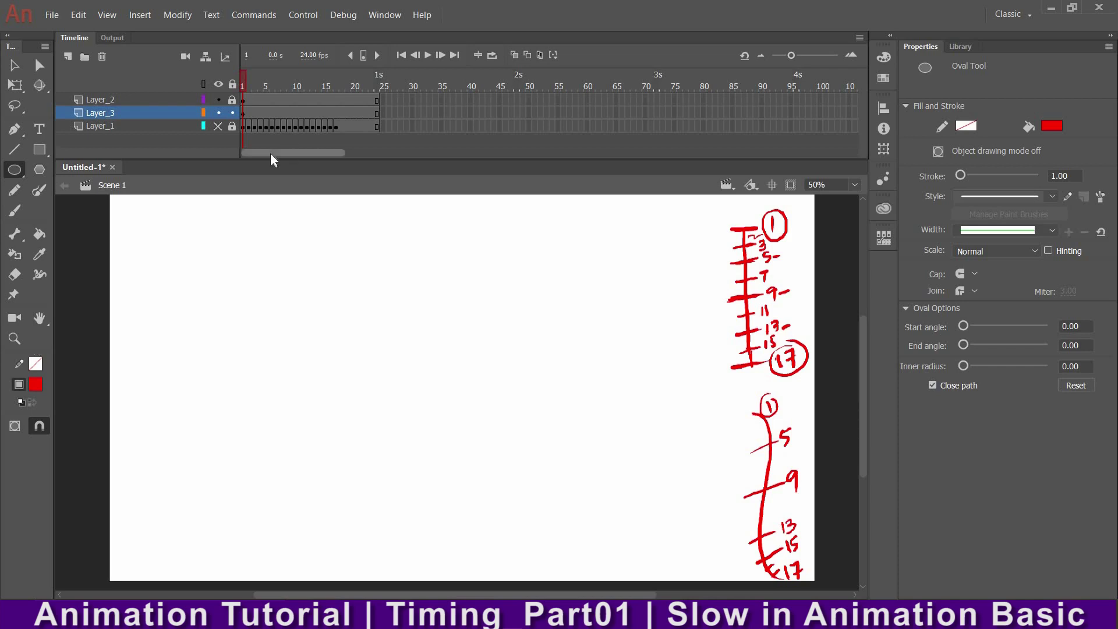
drag(175, 424, 276, 527)
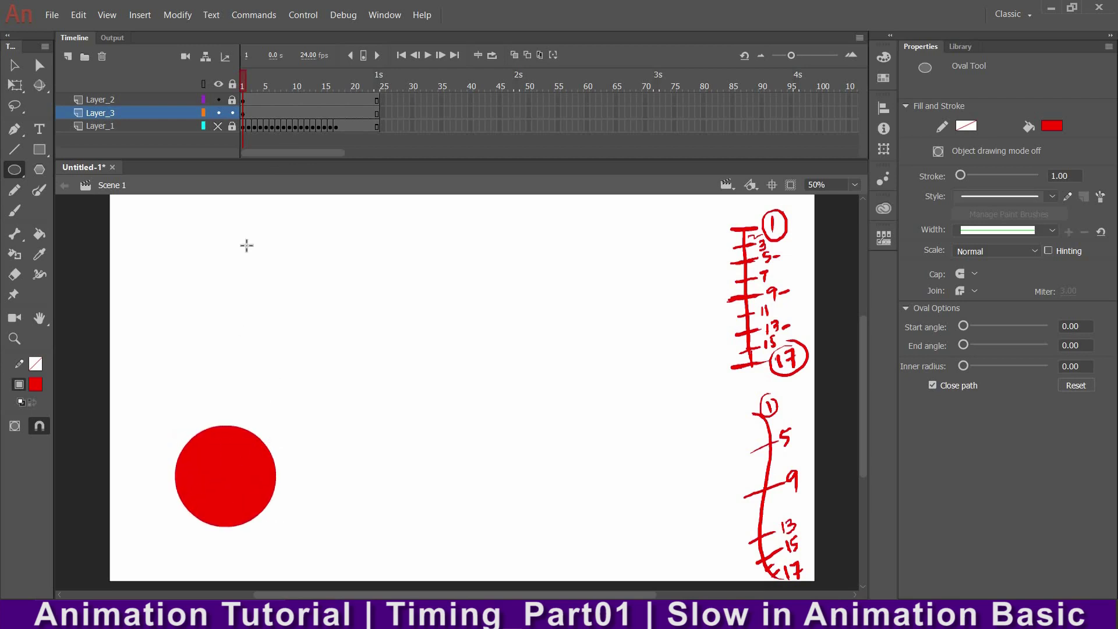
click(244, 114)
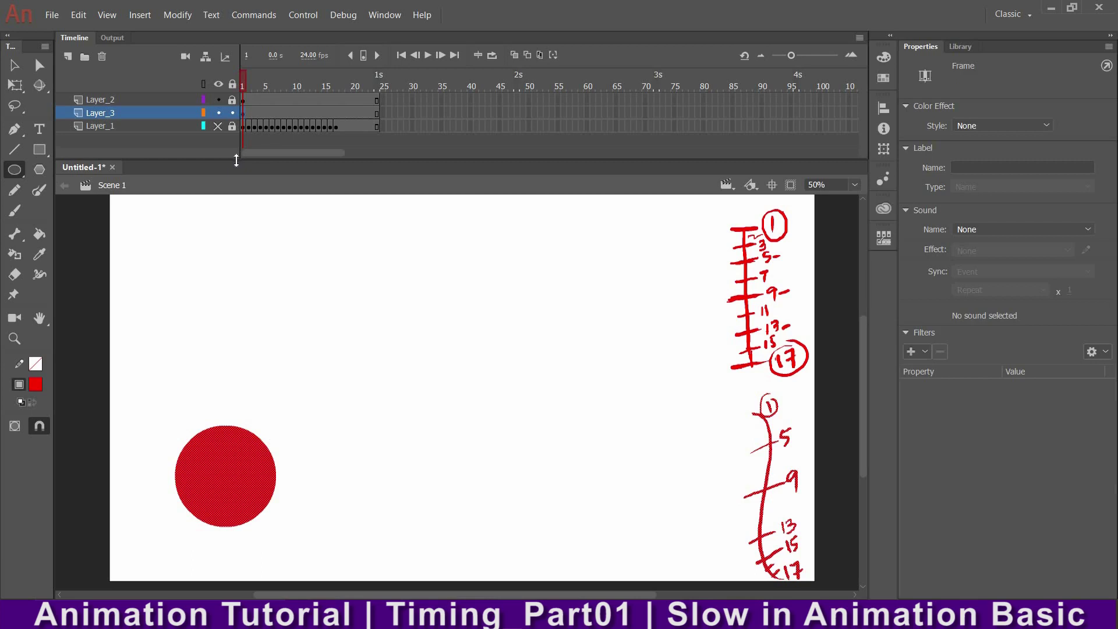
key(Delete)
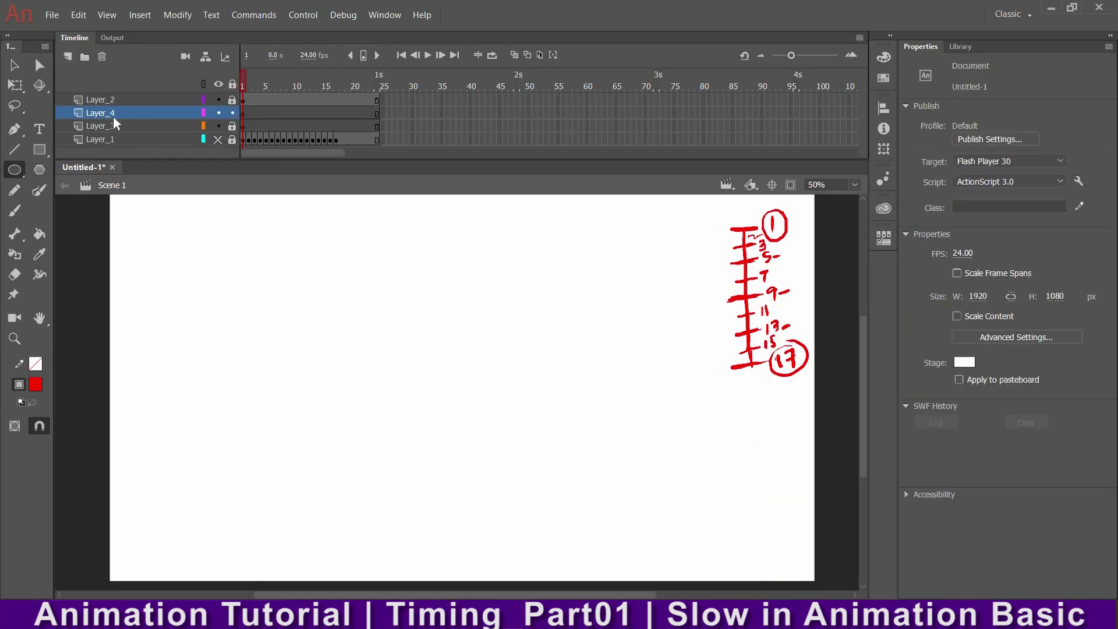
Step: Rename Layer_4 as slow_in
double_click(100, 113)
text(slo)
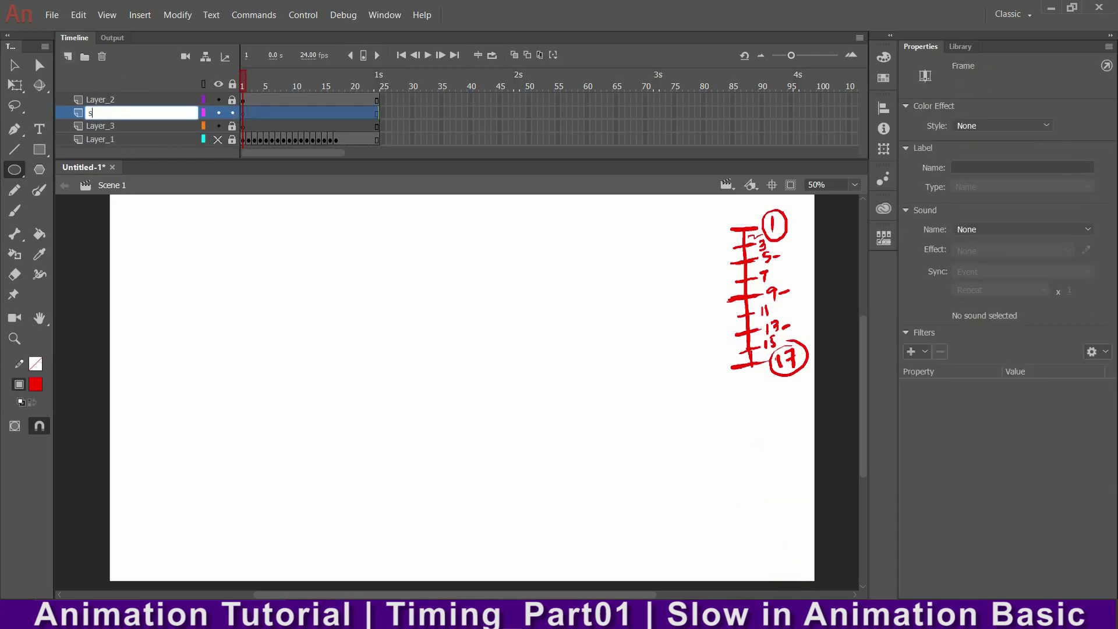
text(w in)
key(Return)
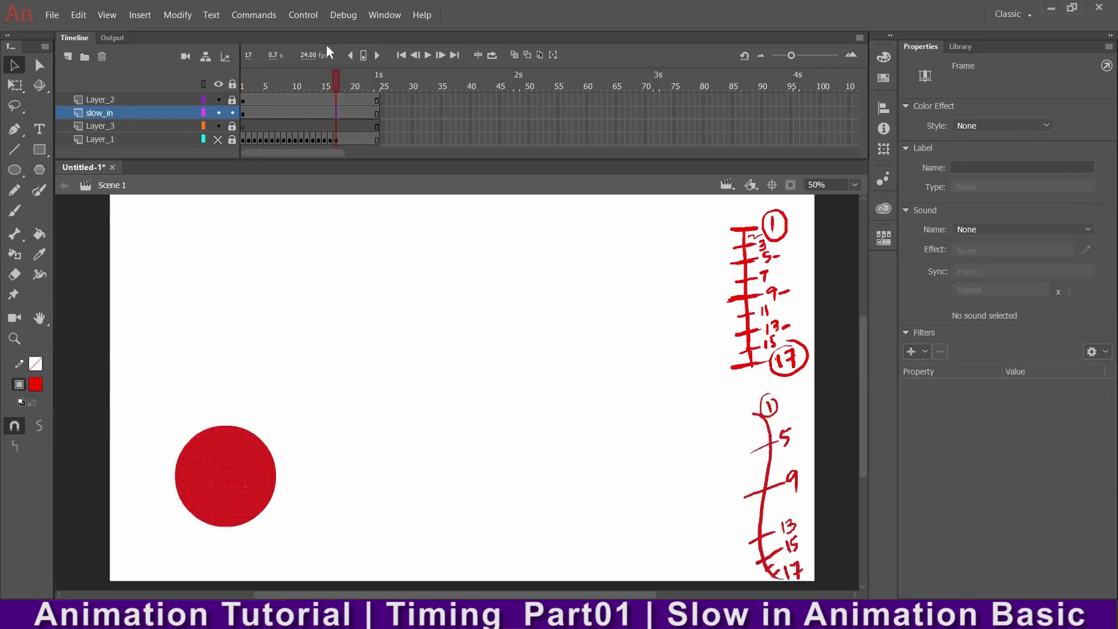
Step: Add a keyframe at frame 17 on slow_in with its circle directly below the upper circle's end position, and preview the motion
key(F6)
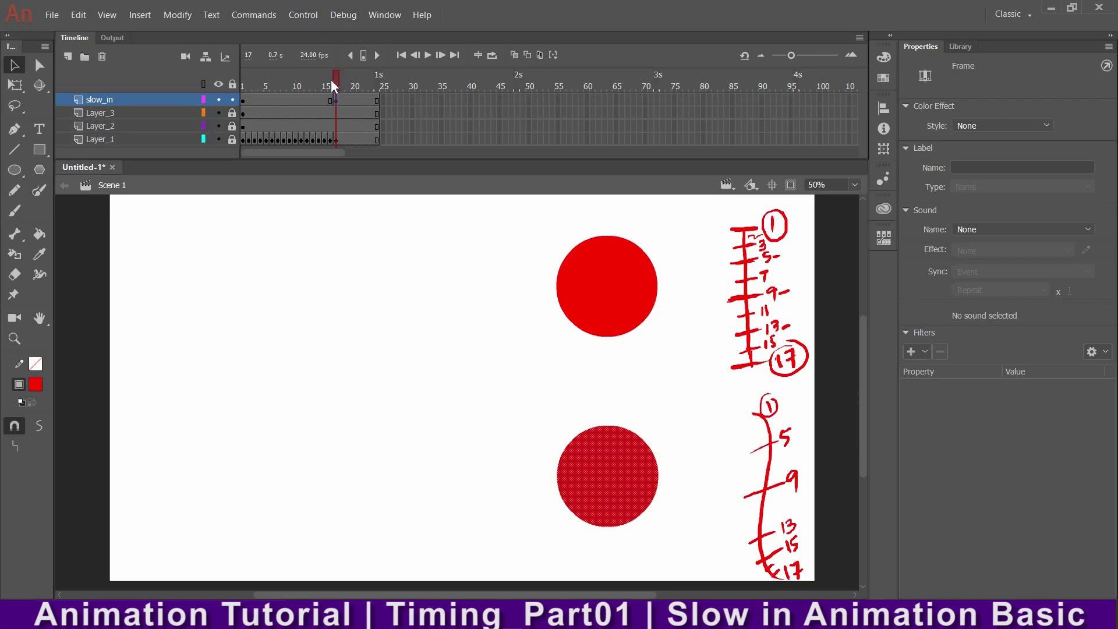
drag(331, 78, 240, 89)
key(Return)
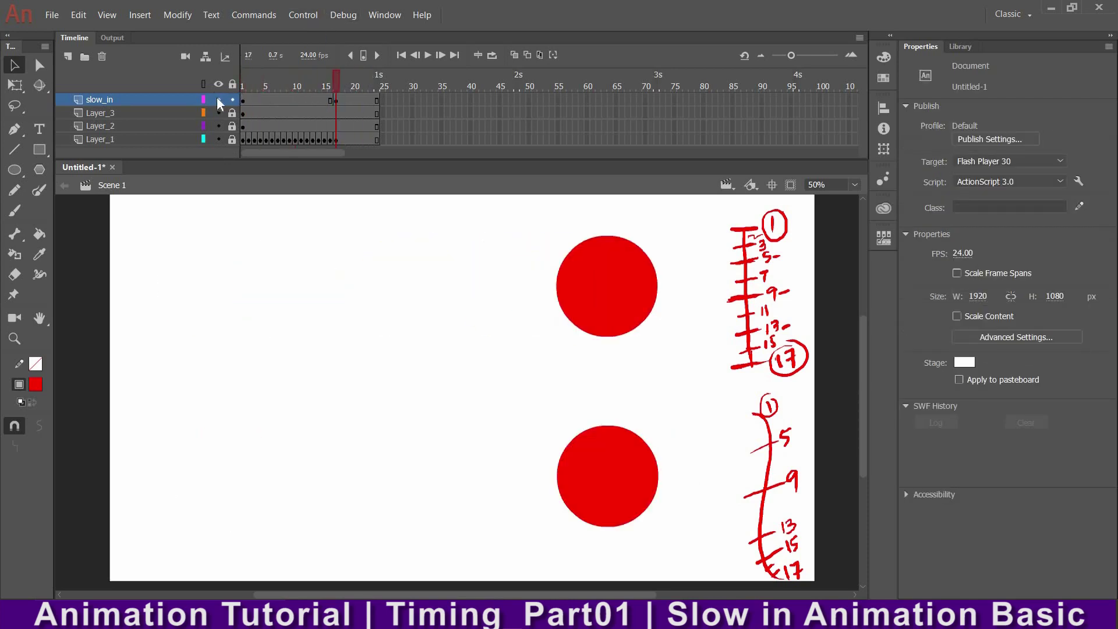
Step: Align the lower circle at frame 1 of slow_in with the upper circle's start position, and play the animation
click(250, 113)
mouse_move(244, 81)
mouse_down()
mouse_move(256, 82)
mouse_move(244, 85)
mouse_up()
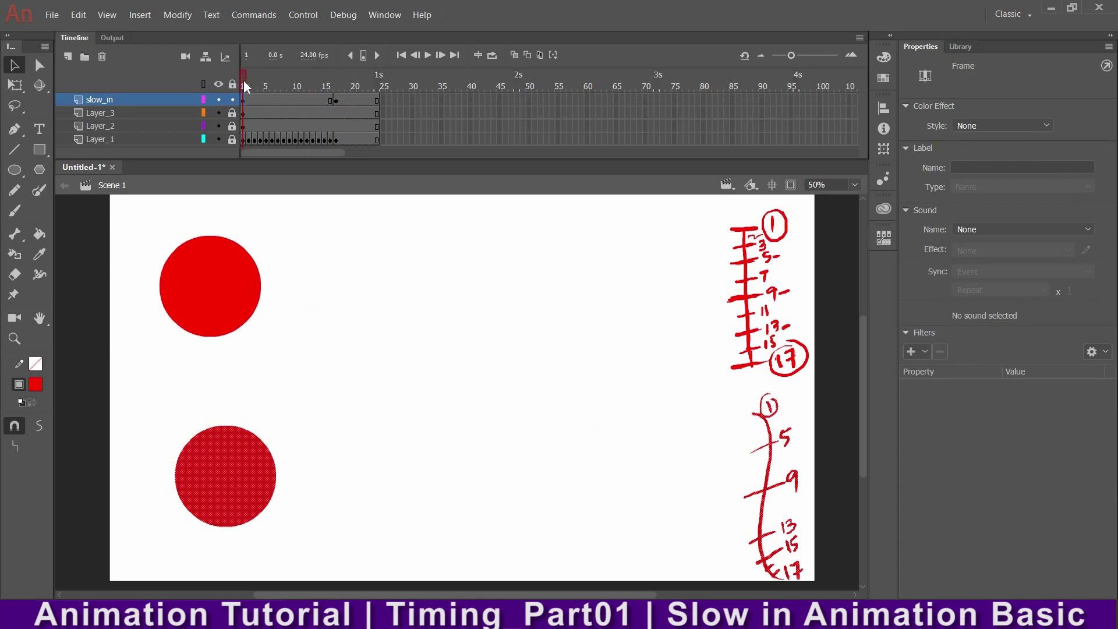
key(shift+Left)
key(shift+Left)
key(shift+Left)
key(shift+Left)
key(shift+Left)
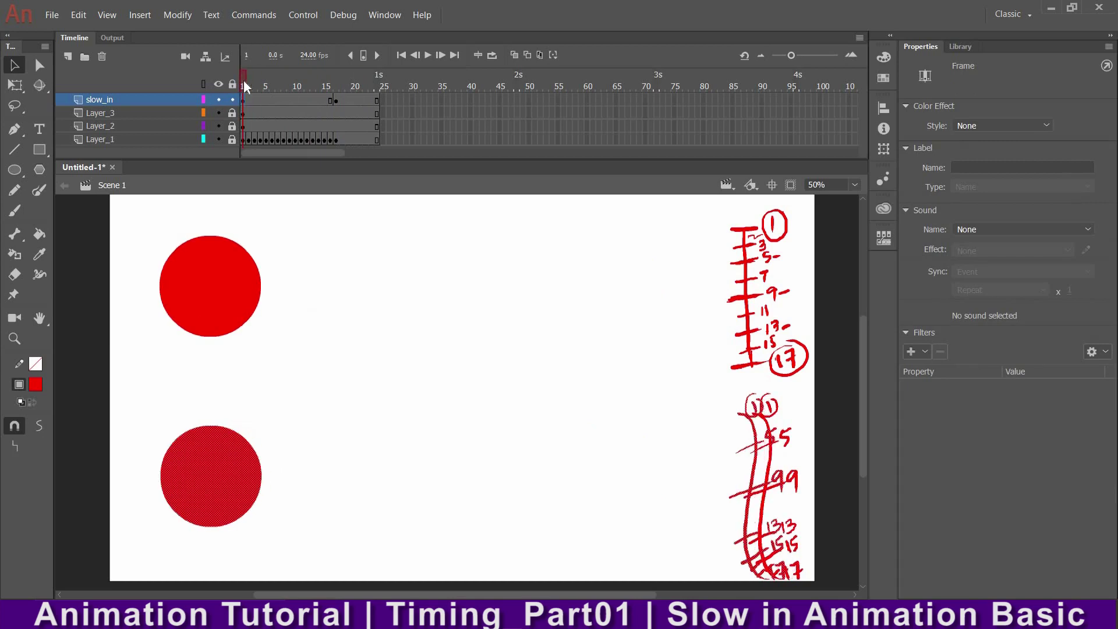
click(243, 79)
key(Return)
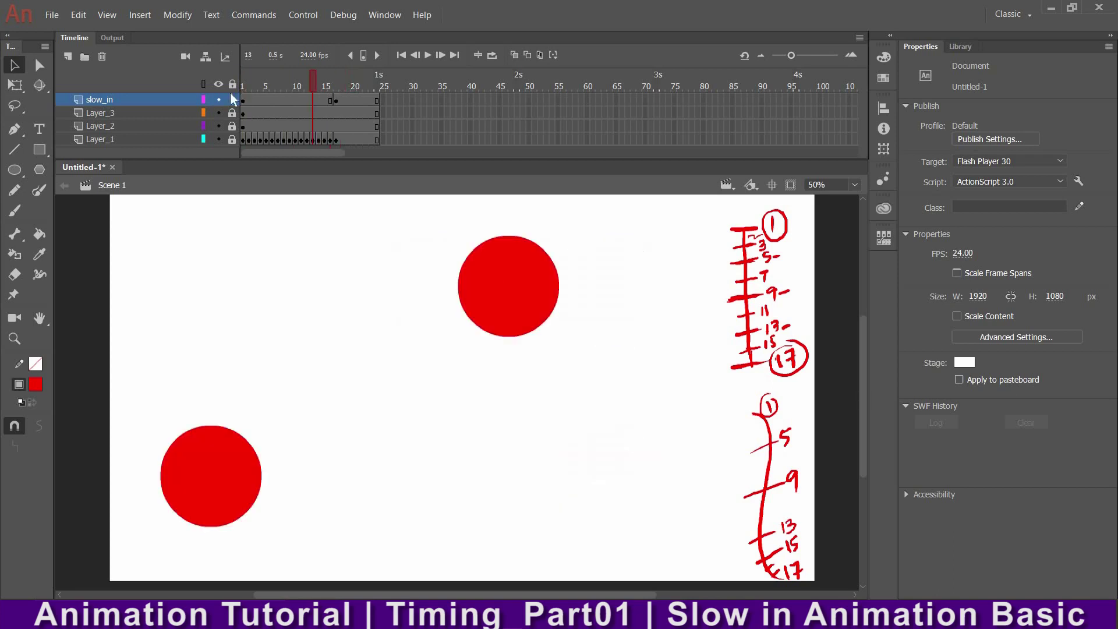
Step: Add a slow_in keyframe at frame 9 and, with onion skinning extended past frame 17, place the circle halfway between start and end
click(285, 81)
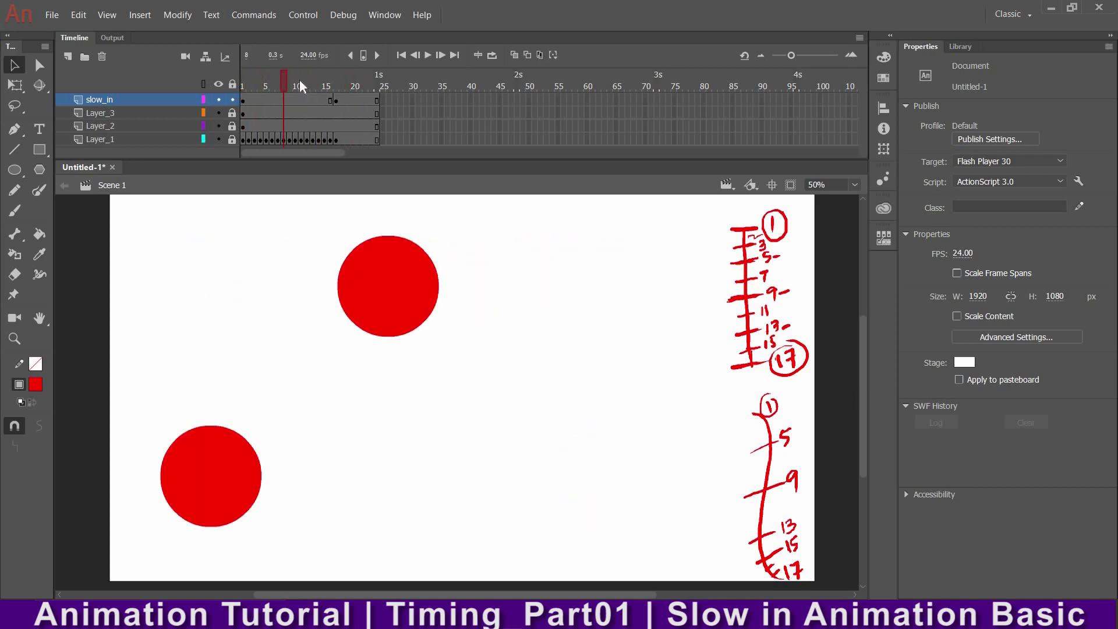
click(288, 101)
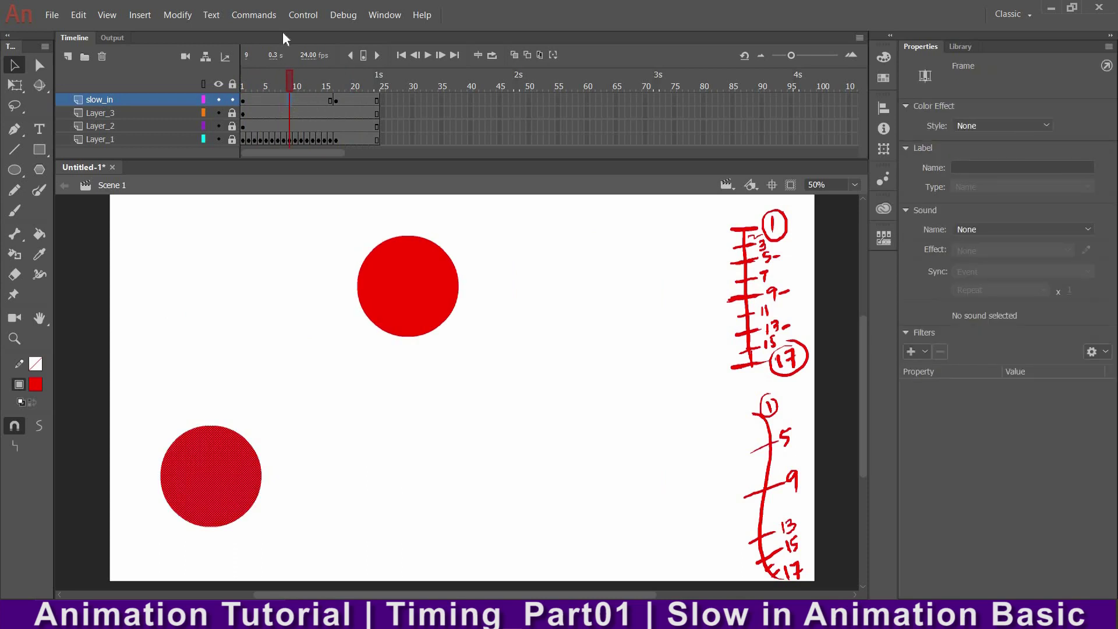
key(F6)
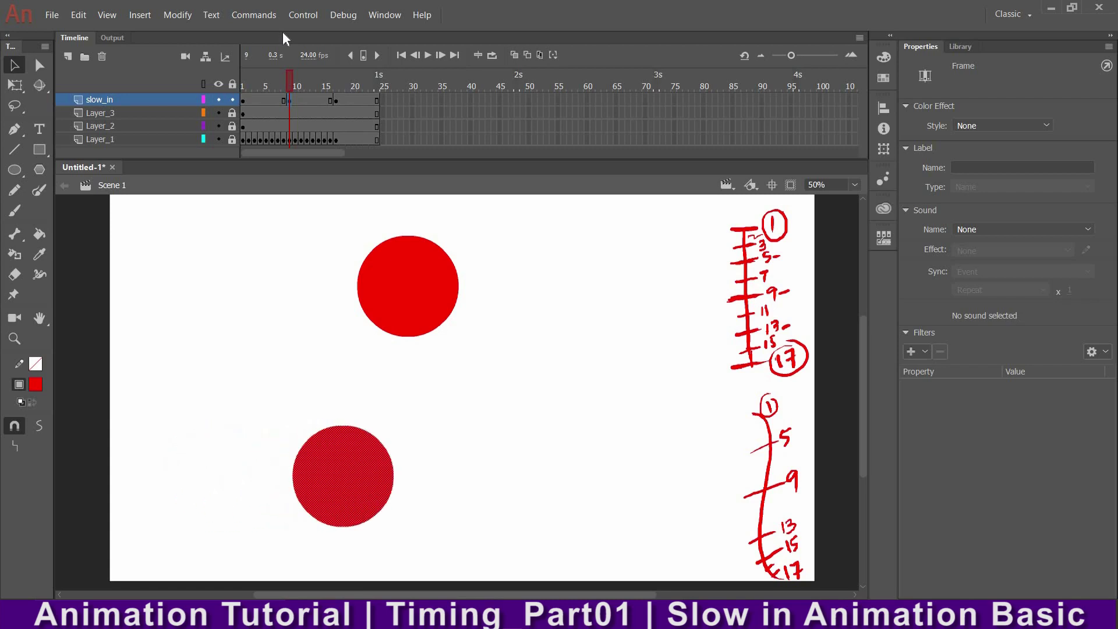
click(514, 55)
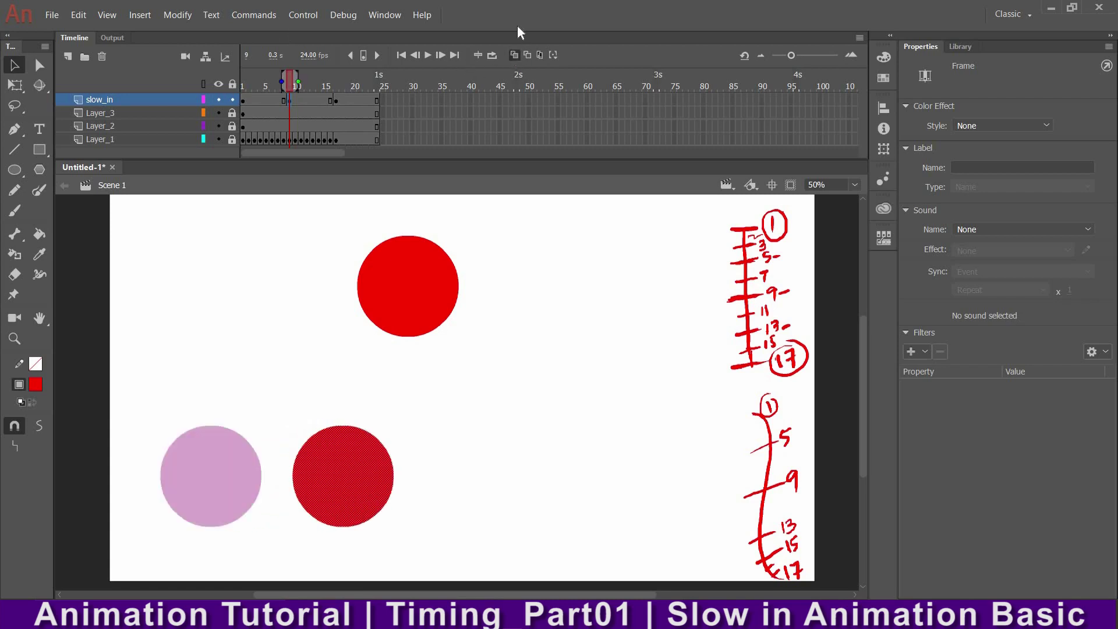
drag(296, 82, 341, 80)
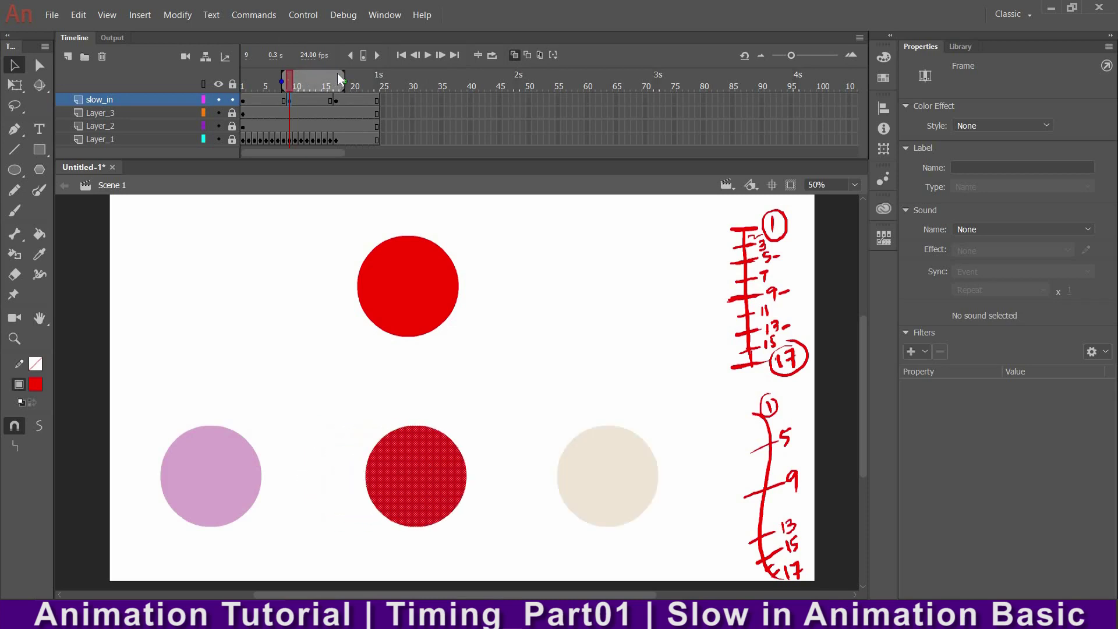
Step: Add a slow_in keyframe at frame 5 and place the circle halfway between its frame 1 and frame 9 positions
click(266, 112)
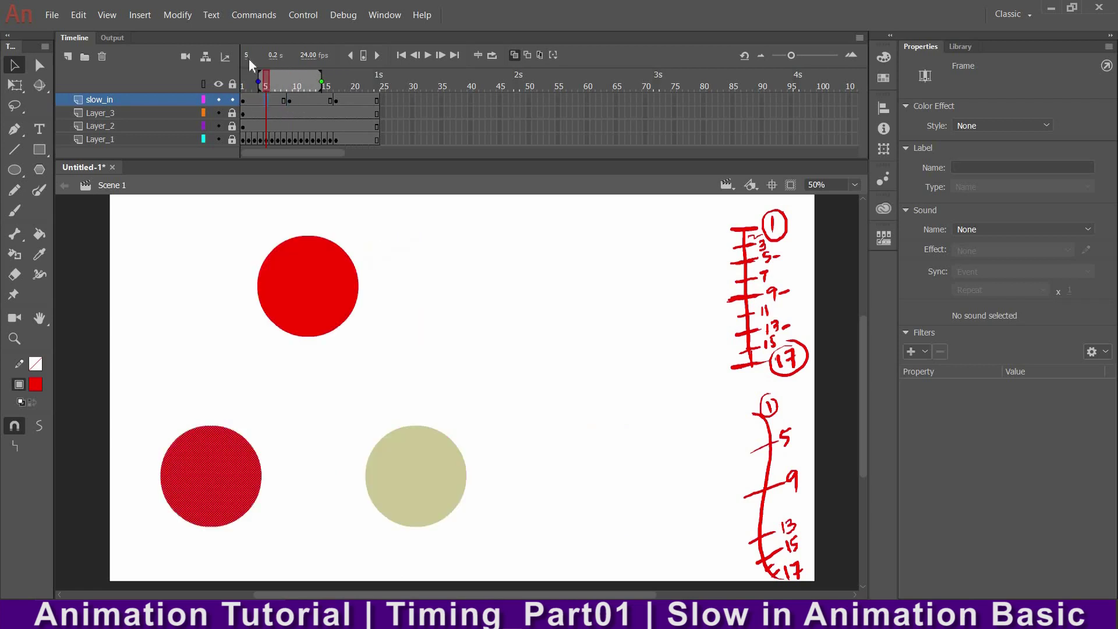
key(F6)
key(shift+Right)
key(shift+Right)
key(shift+Right)
key(shift+Right)
key(shift+Right)
key(shift+Right)
key(shift+Right)
key(shift+Right)
key(shift+Right)
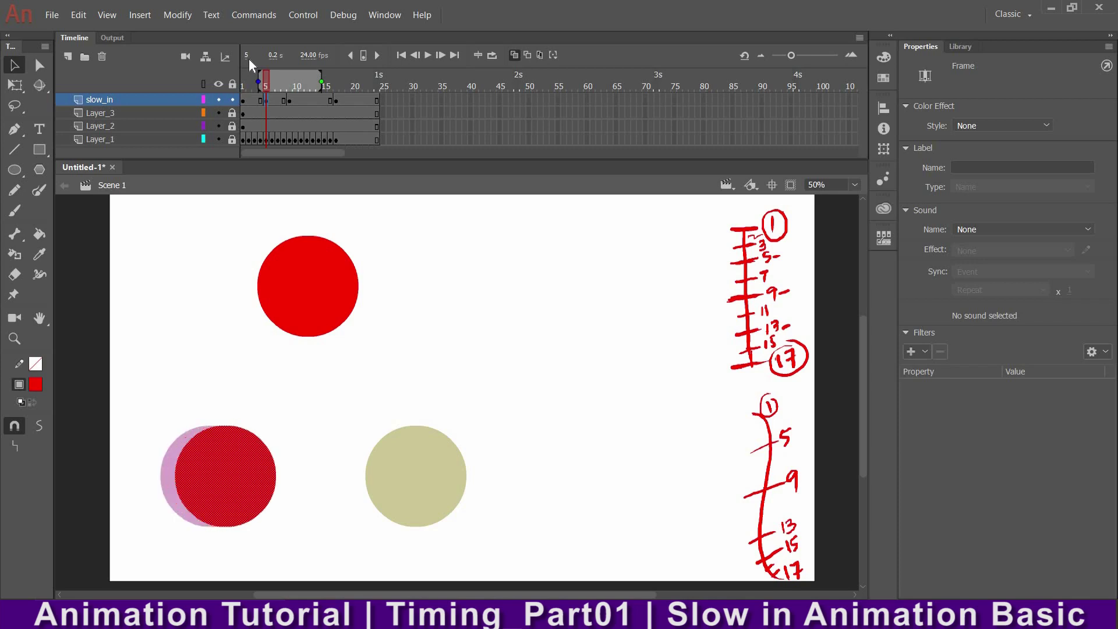
key(shift+Right)
key(shift+Right)
key(shift+Right)
key(shift+Right)
key(shift+Right)
key(shift+Right)
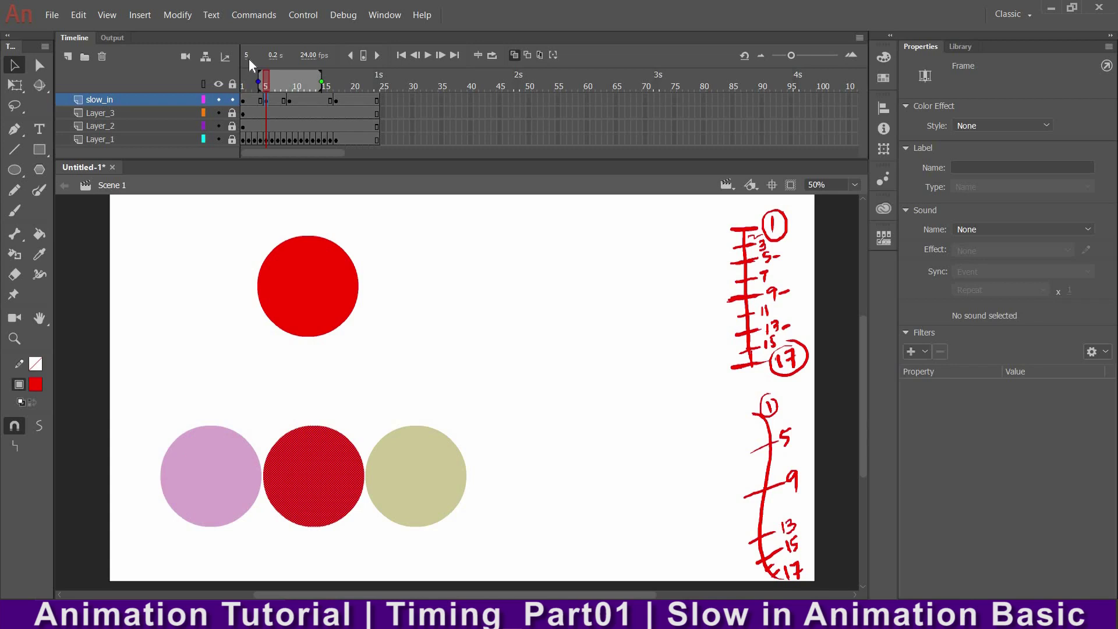
Step: Add slow_in keyframes at frames 13 and 15, each with the circle halfway between the preceding keyframe and the frame 17 position
click(309, 105)
click(315, 109)
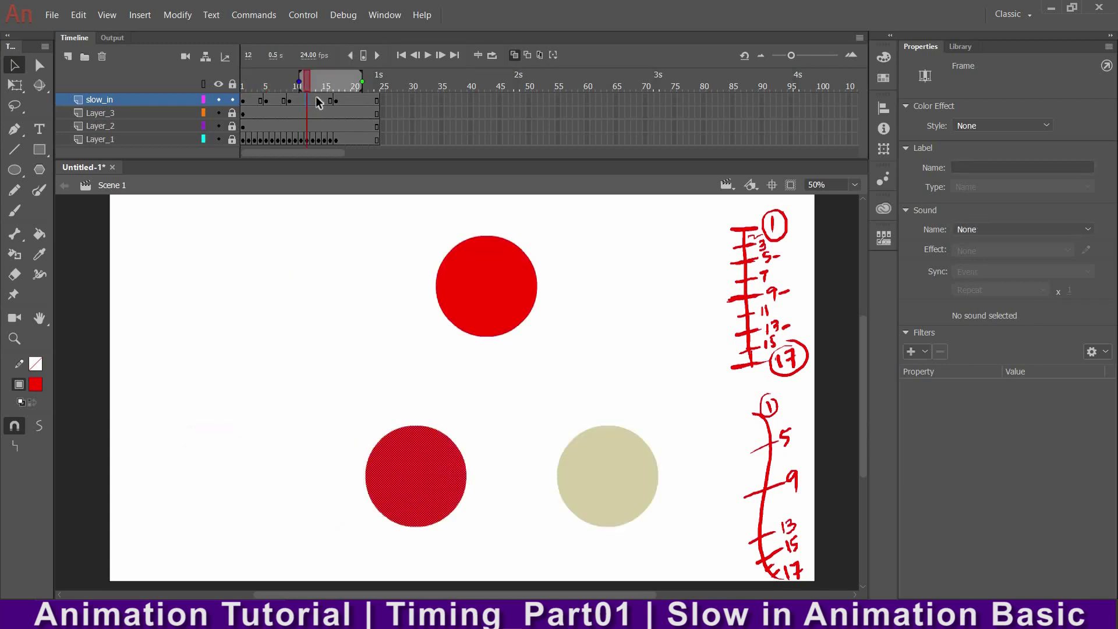
click(326, 113)
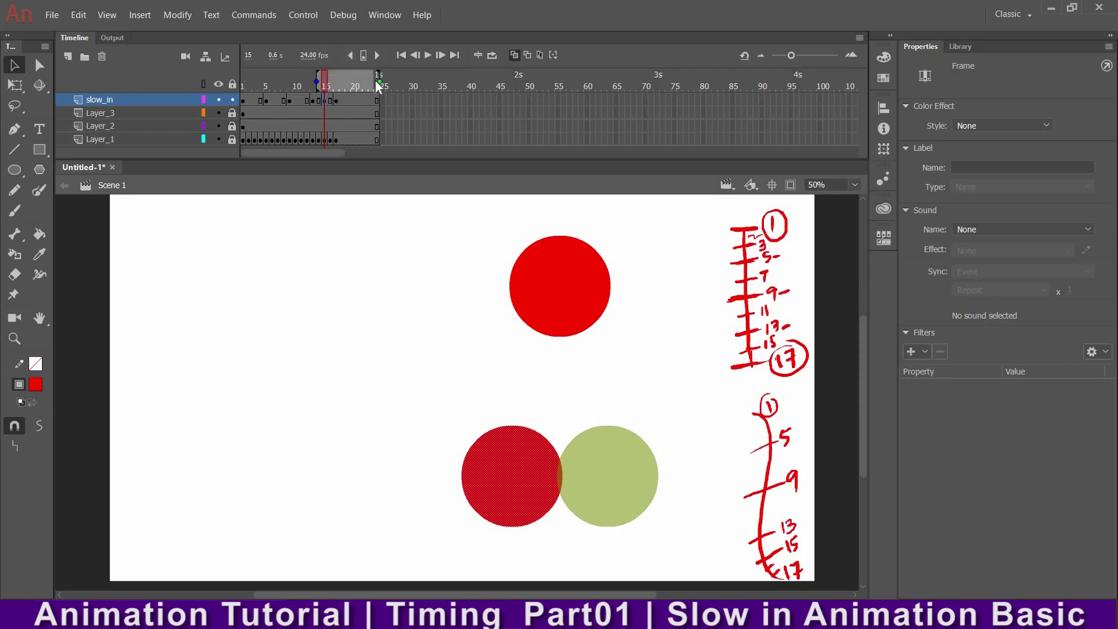
mouse_move(379, 80)
mouse_down()
mouse_move(329, 79)
mouse_move(333, 70)
mouse_up()
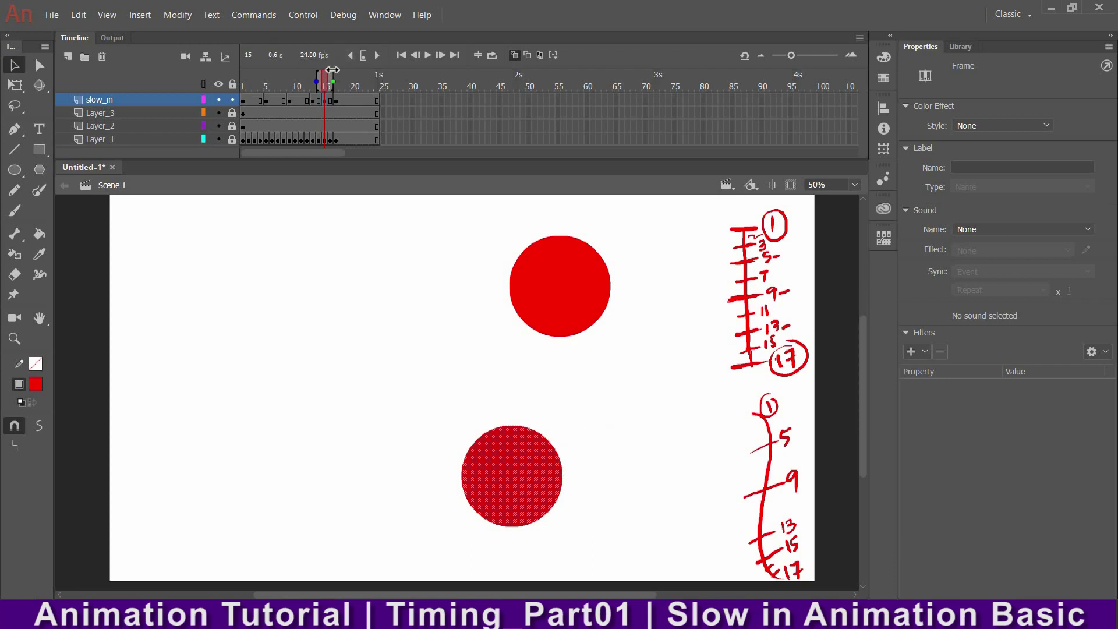
key(shift+Right)
key(shift+Right)
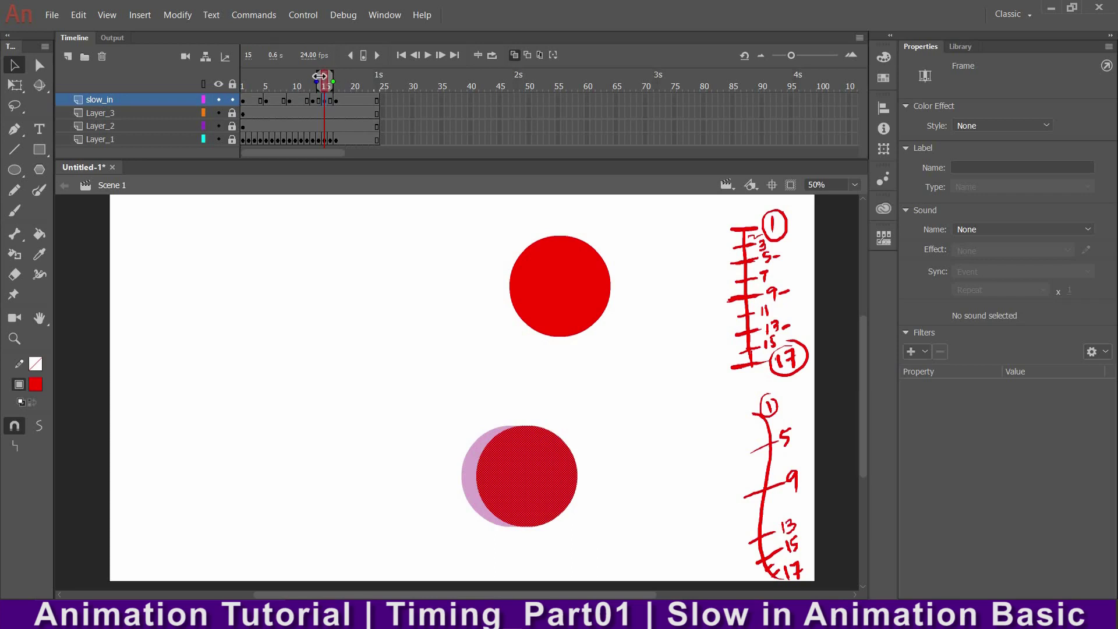
drag(336, 81, 339, 82)
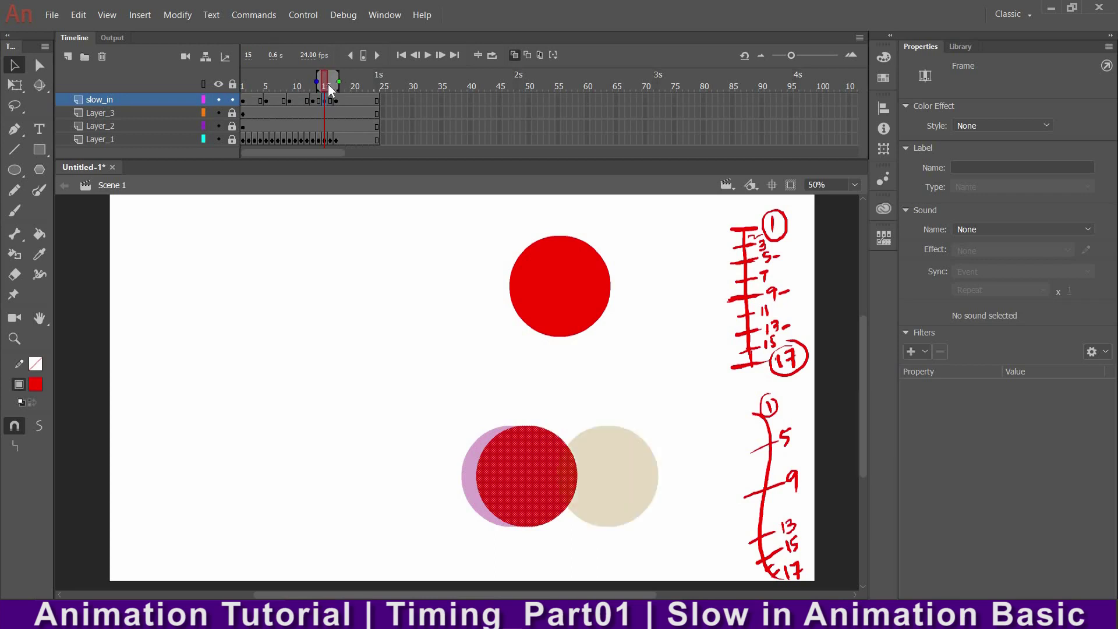
key(shift+Right)
key(shift+Right)
key(shift+Right)
key(shift+Right)
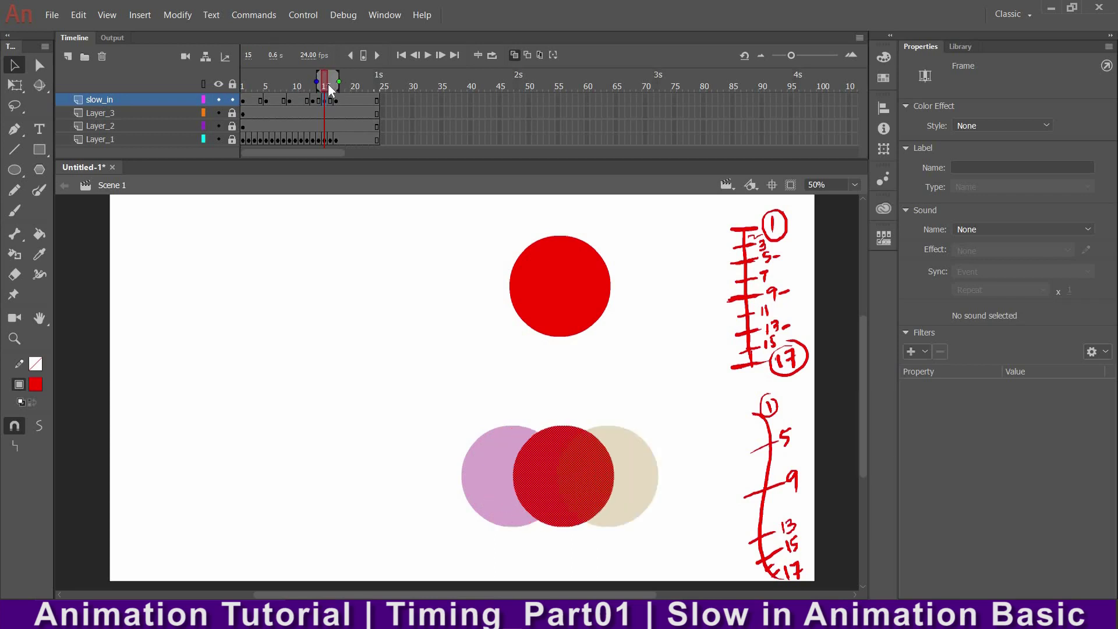
key(Left)
key(Left)
key(Left)
key(Left)
key(Left)
key(Left)
key(Left)
key(Left)
key(Left)
key(Left)
Step: Turn off onion skinning and play both circle animations repeatedly from frame 1 to compare their timing
click(515, 55)
drag(324, 80, 179, 80)
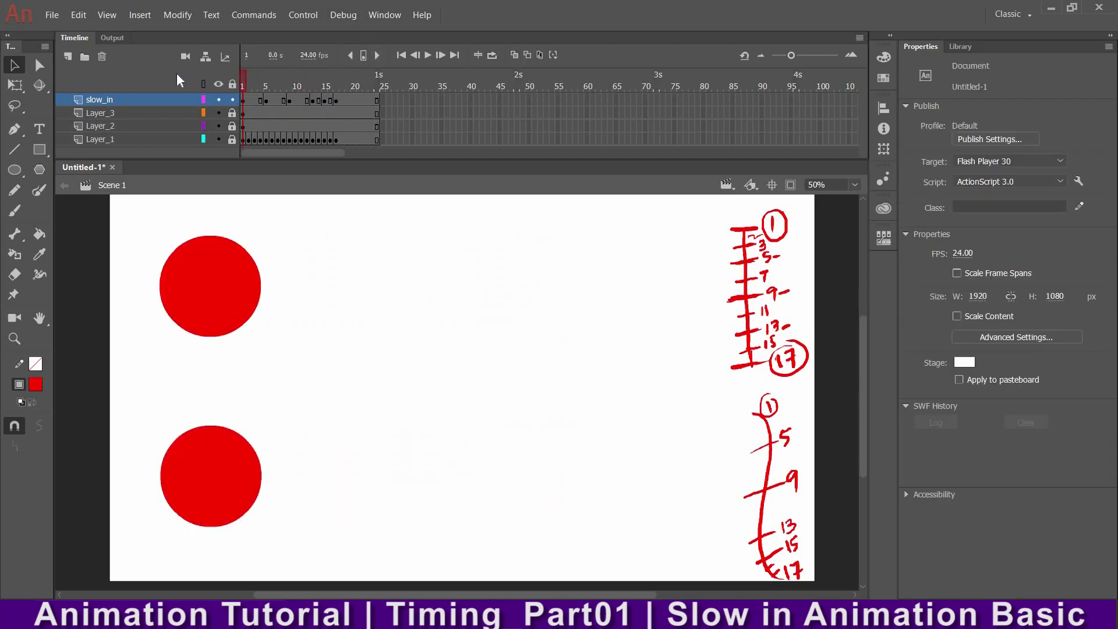
key(Return)
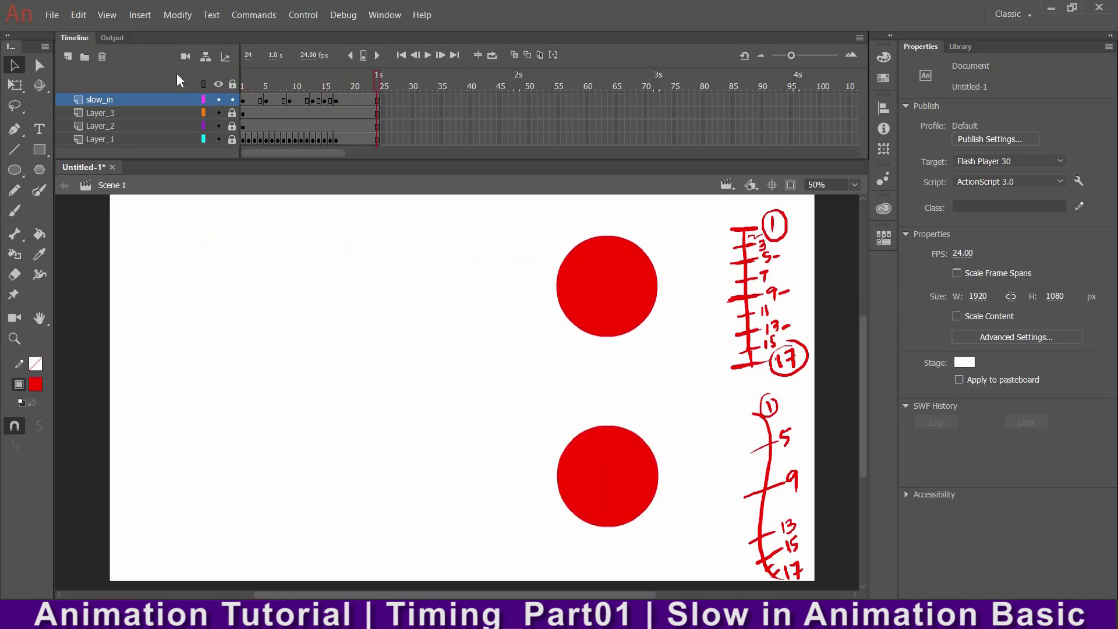
key(Return)
key(Return)
Step: Add a slow_in keyframe at frame 16 and use onion skinning to place the circle halfway between frames 15 and 17
mouse_move(314, 87)
mouse_down()
mouse_move(347, 80)
mouse_move(315, 79)
mouse_move(327, 85)
mouse_up()
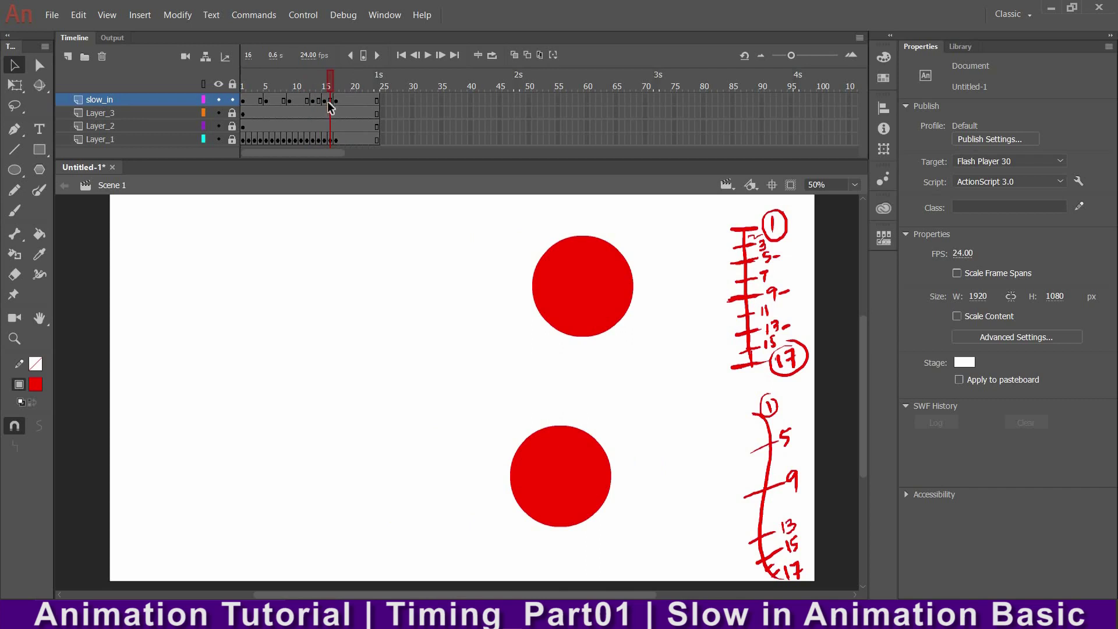
click(330, 102)
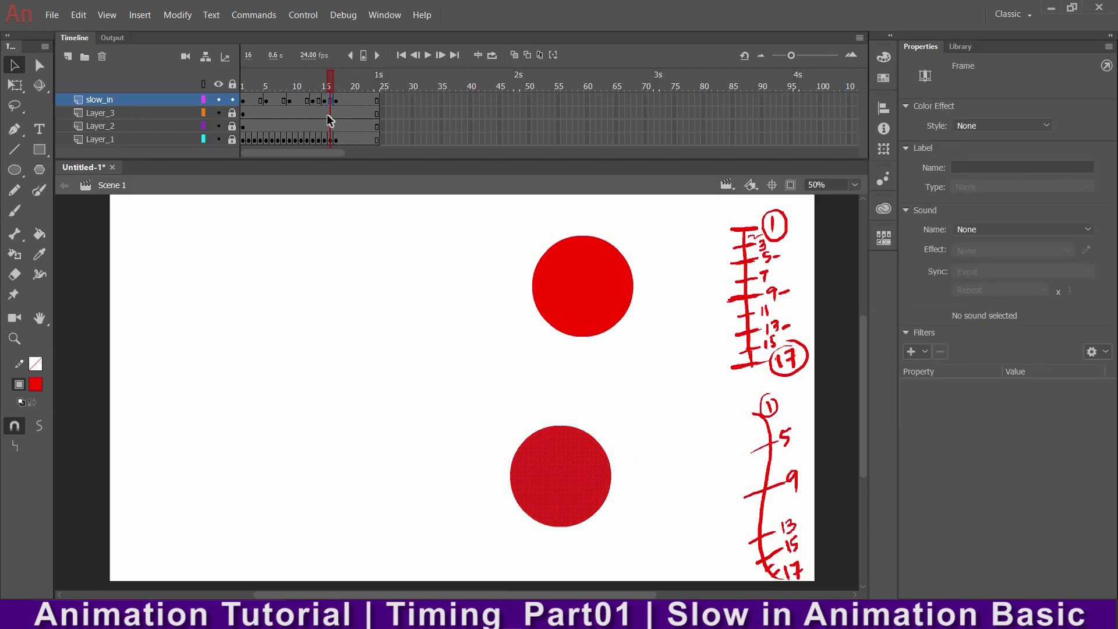
click(489, 54)
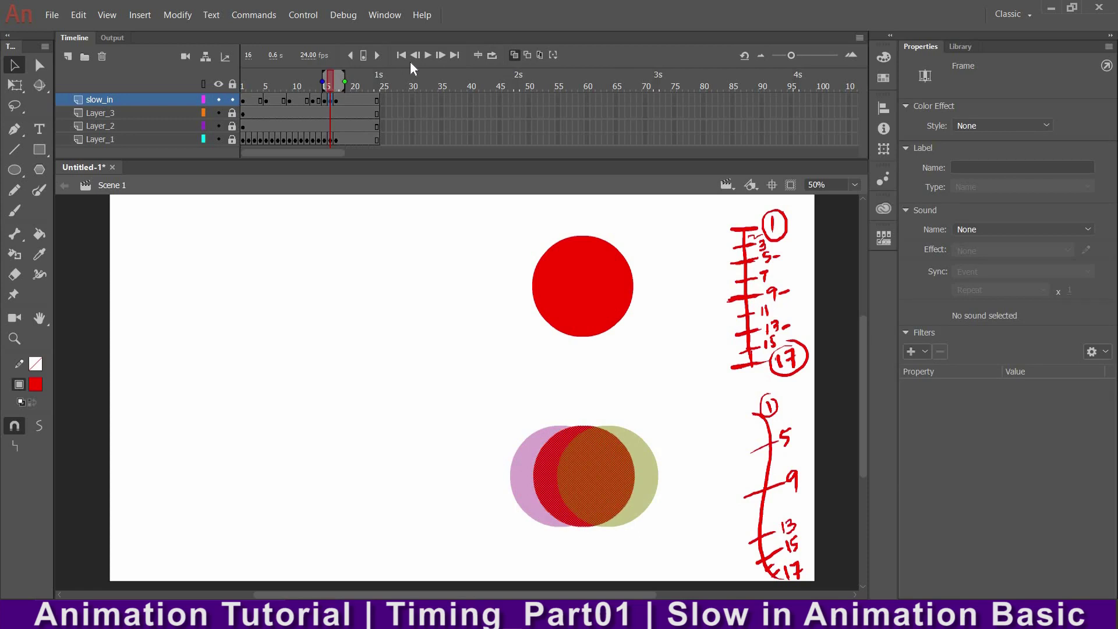
Step: Turn off onion skinning and replay the animation from frame 1 with the new frame 16 in-between
click(514, 55)
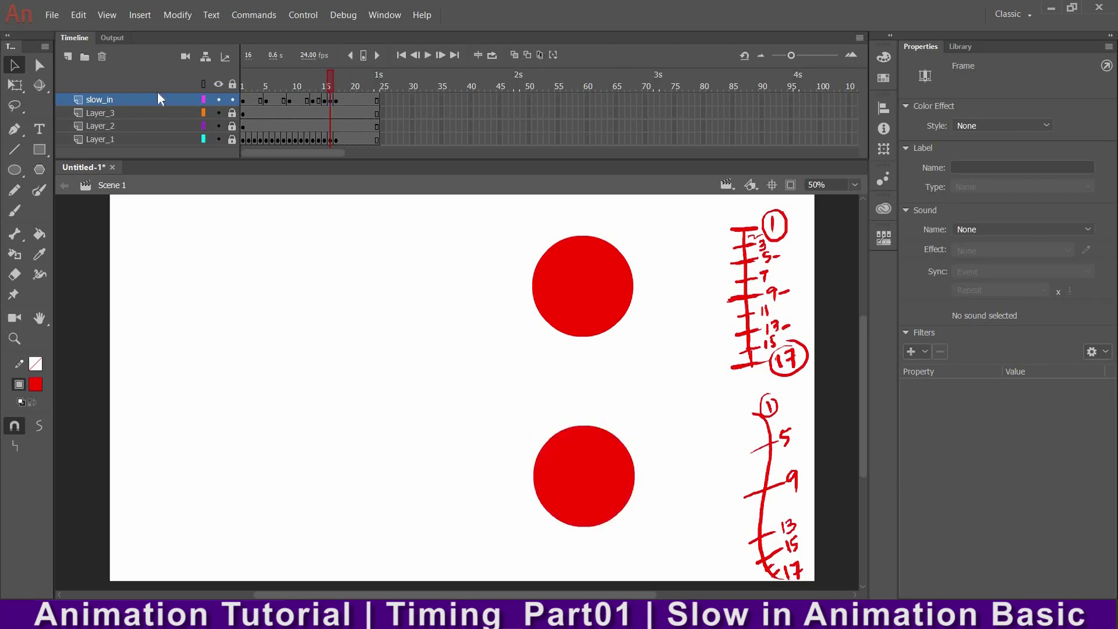
click(243, 81)
key(Return)
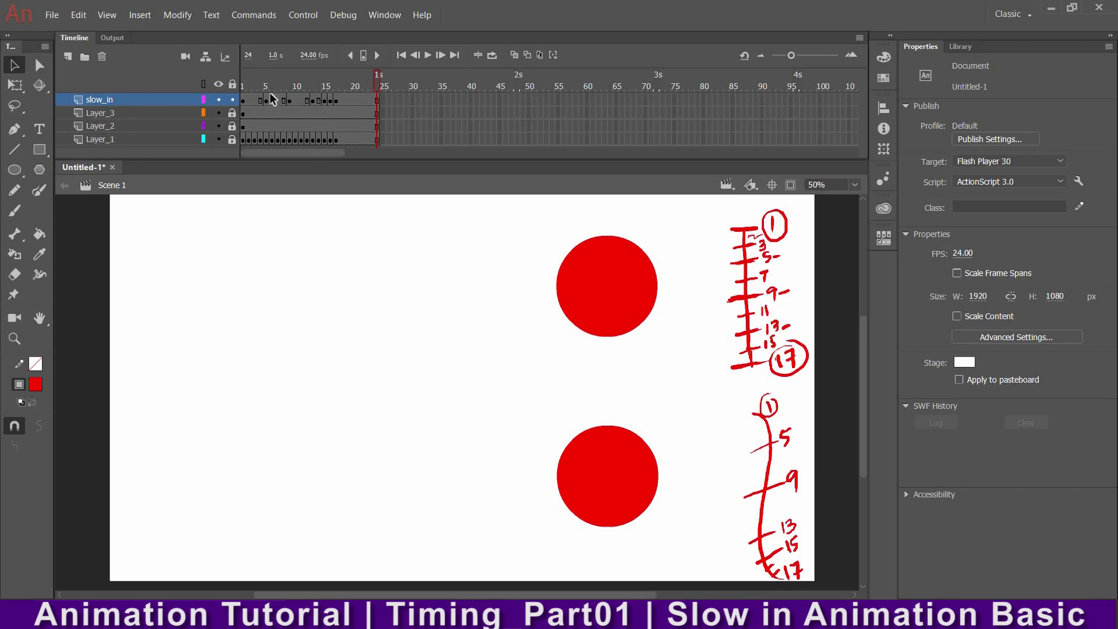
Step: At frame 5 of slow_in, hide Layer_1 and Layer_2 and turn on onion skinning from frame 1 to just past frame 17
click(267, 77)
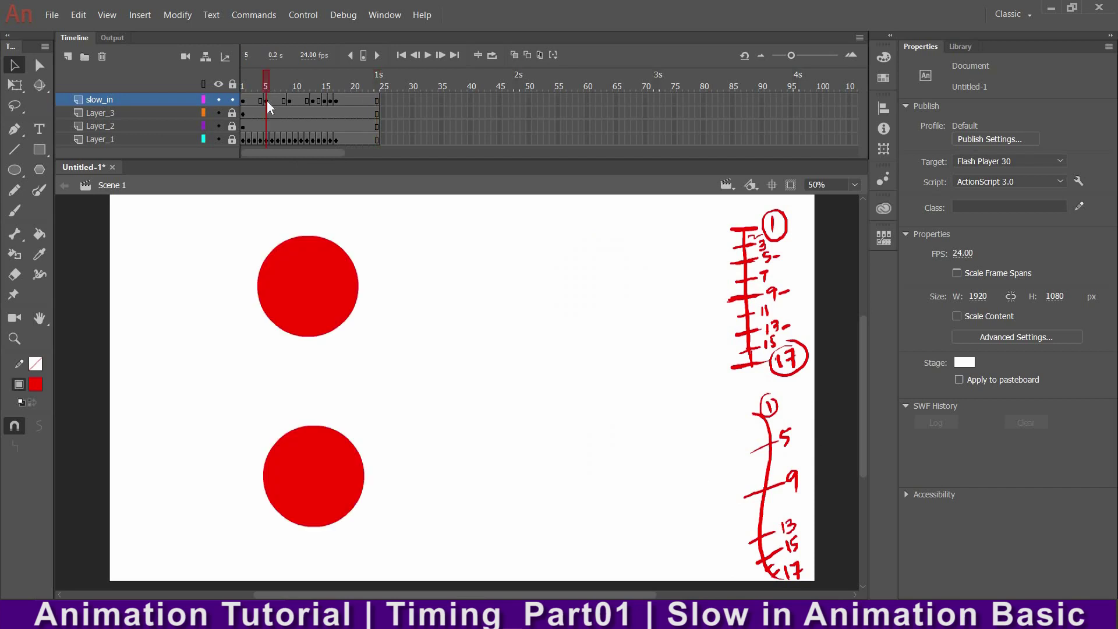
click(267, 100)
click(514, 55)
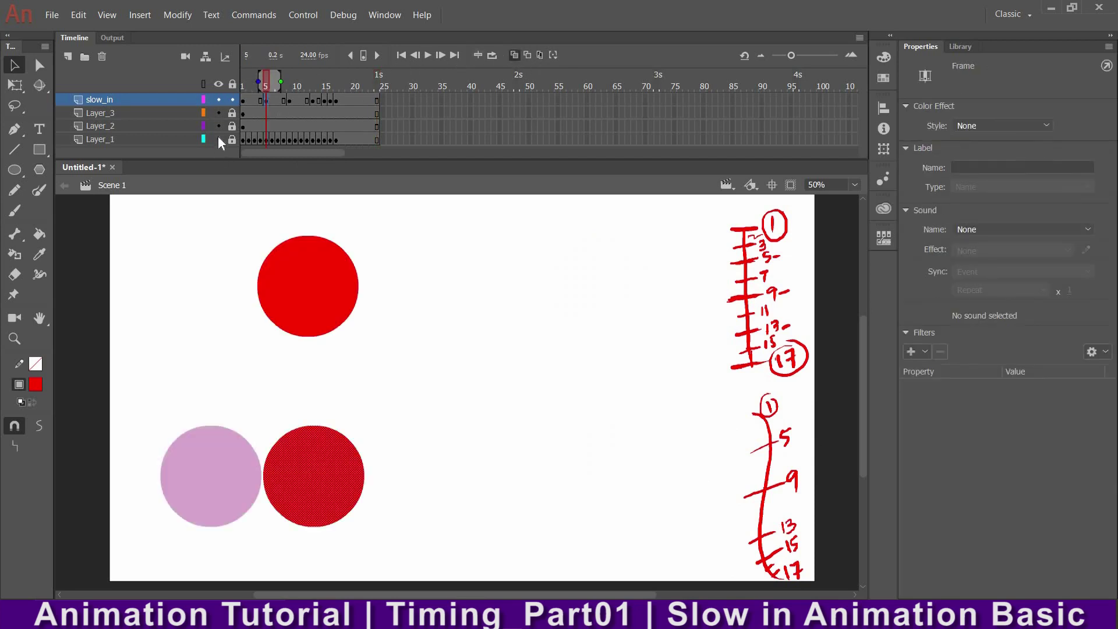
click(219, 139)
click(218, 125)
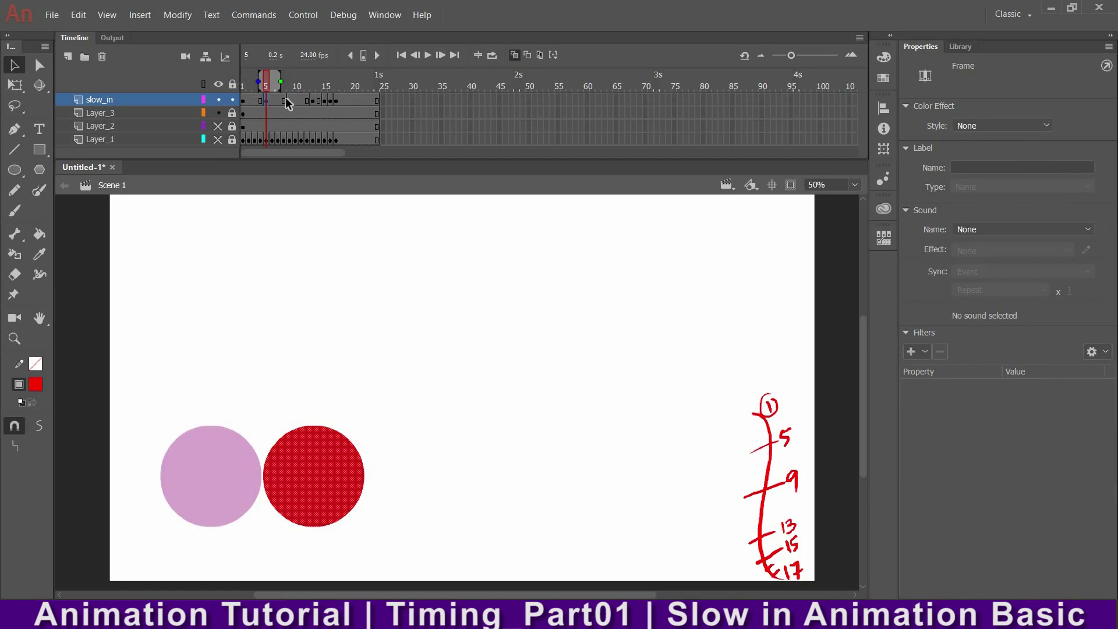
mouse_move(259, 76)
mouse_down()
mouse_move(241, 76)
mouse_move(347, 75)
mouse_up()
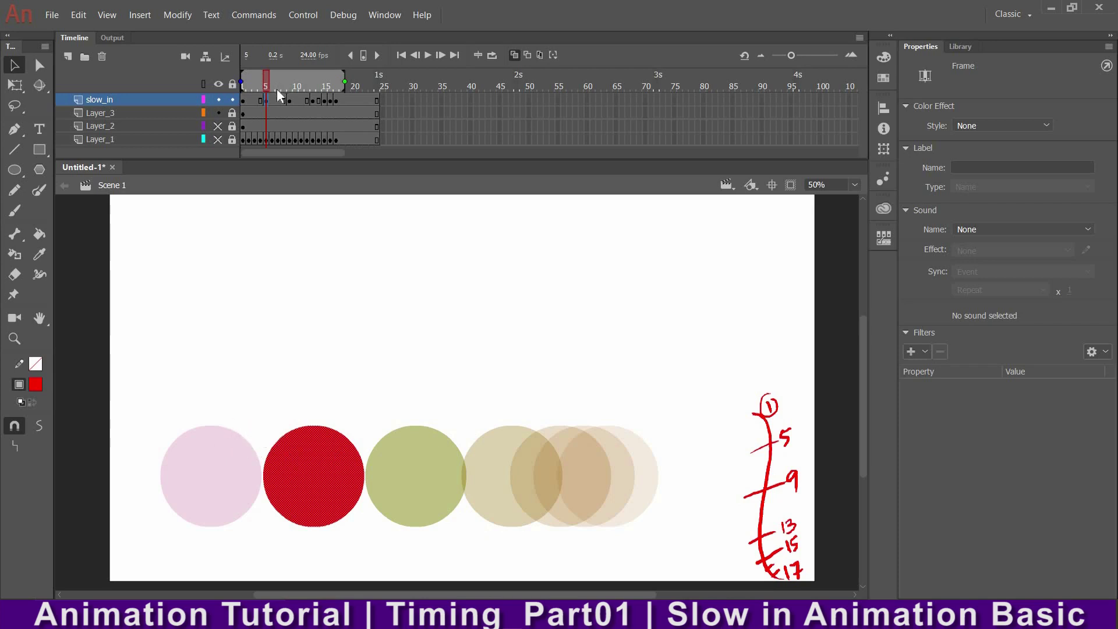
click(263, 101)
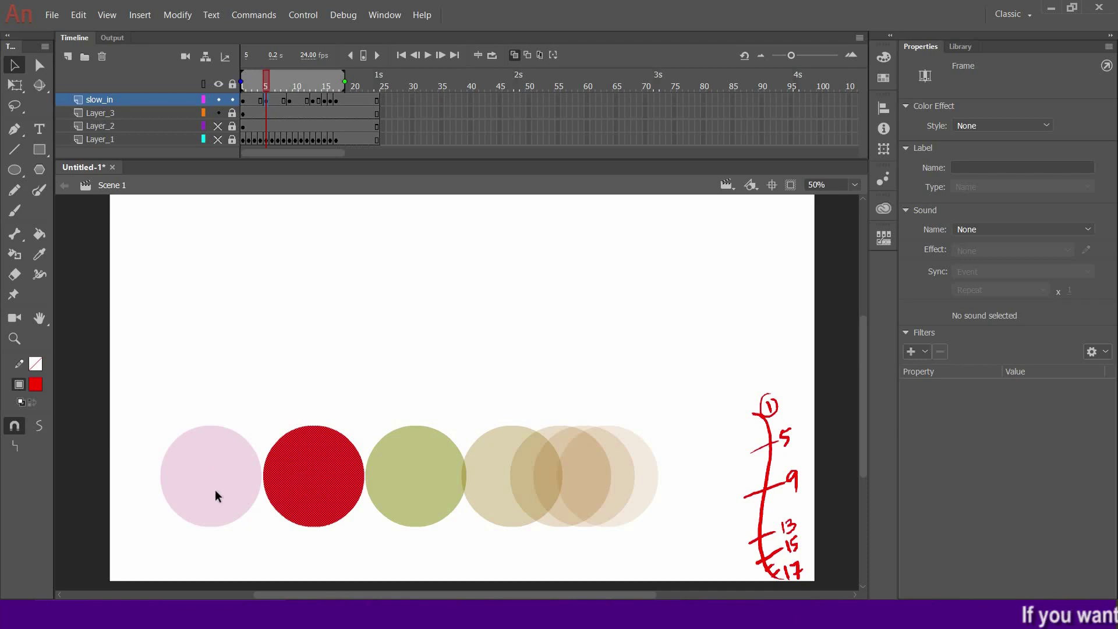
mouse_move(266, 79)
mouse_down()
mouse_move(239, 77)
mouse_move(267, 75)
mouse_up()
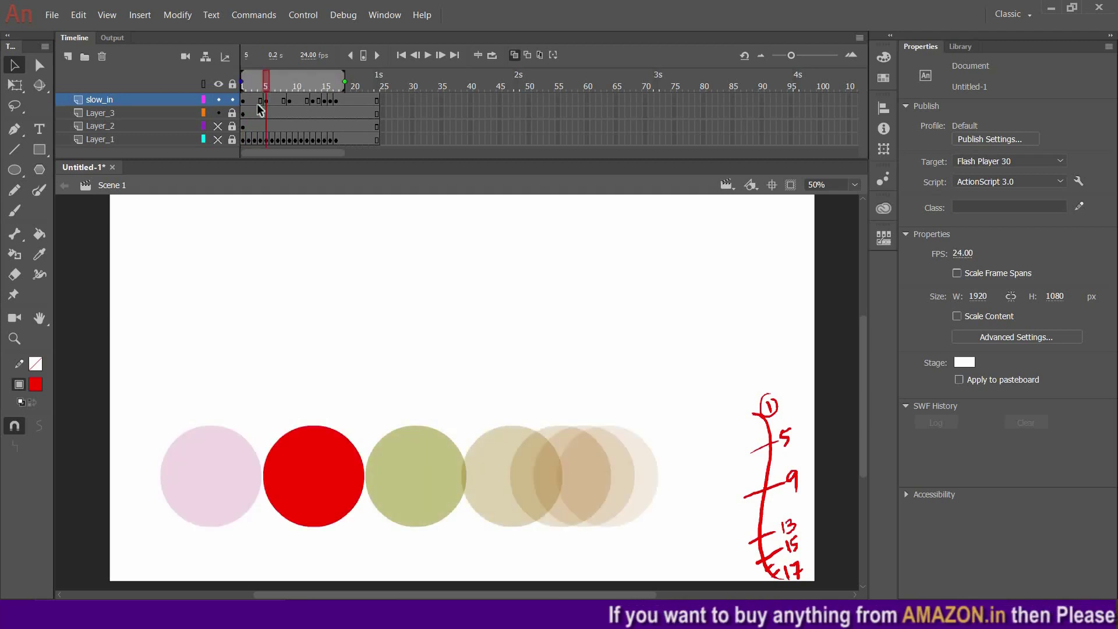
click(267, 101)
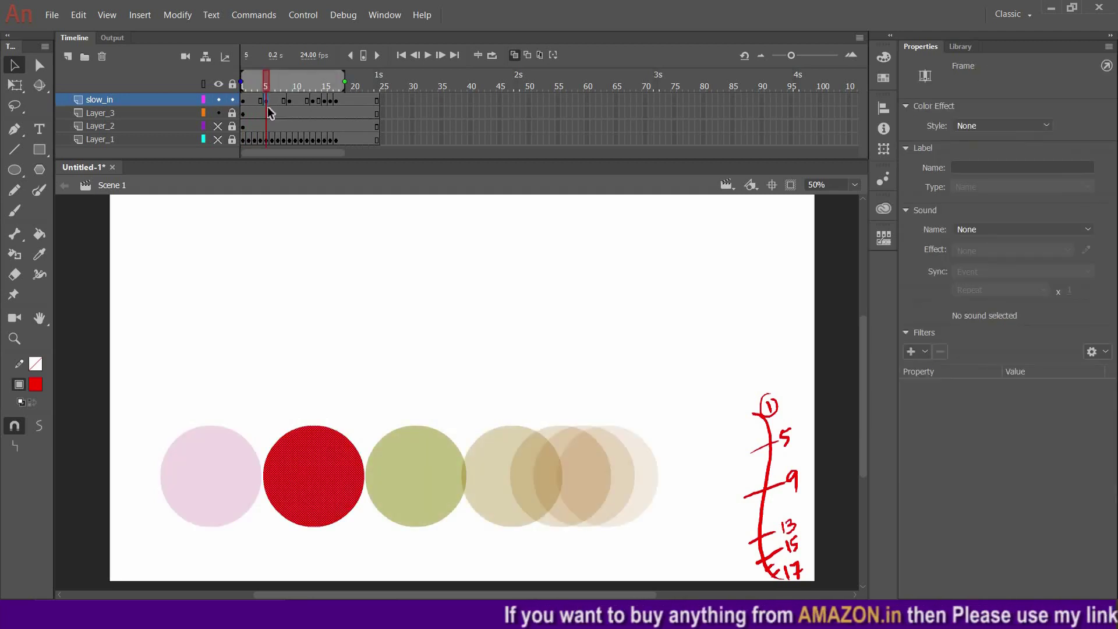
Step: Move the slow_in keyframes at frames 5, 9, 13, 15 and 16 to frames 3, 5, 7, 9 and 11 respectively
drag(259, 99, 242, 80)
key(alt+shift+o)
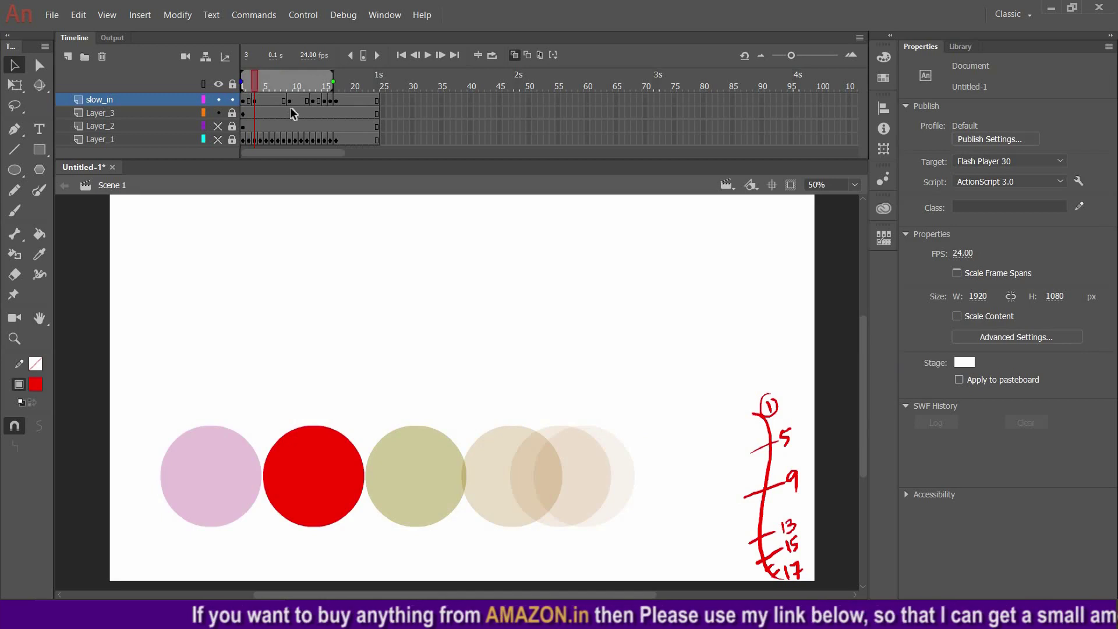
click(289, 102)
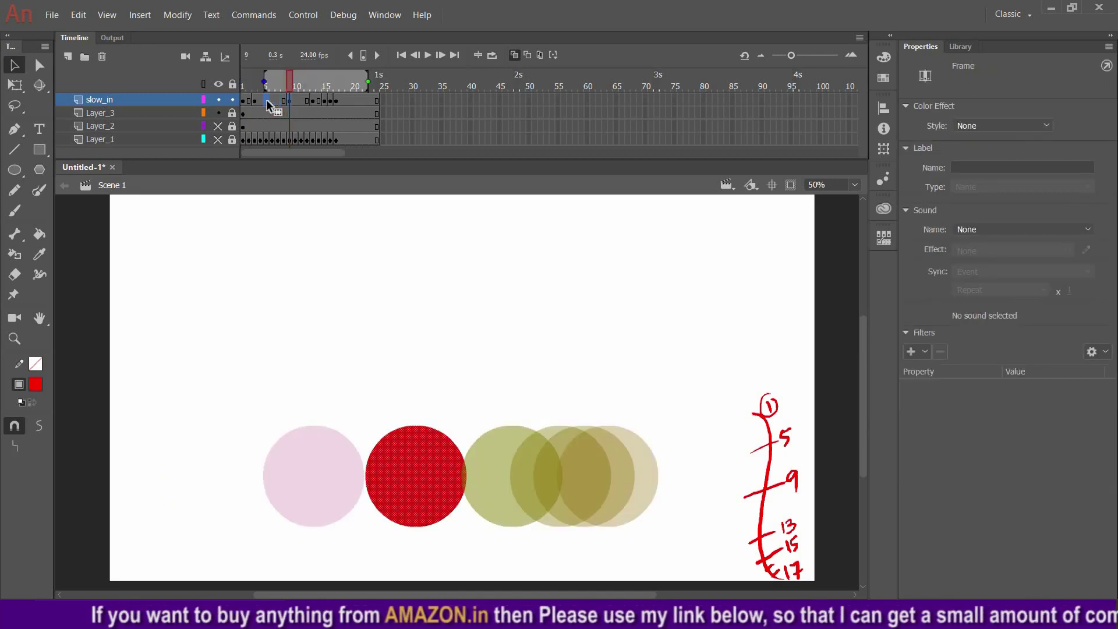
click(265, 100)
click(313, 102)
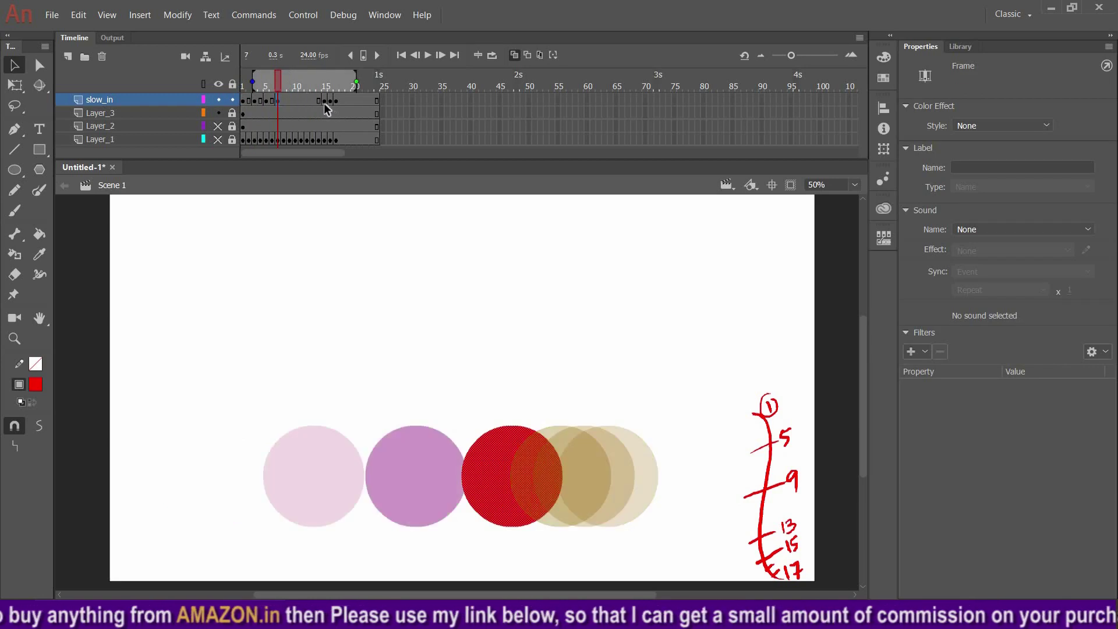
click(325, 103)
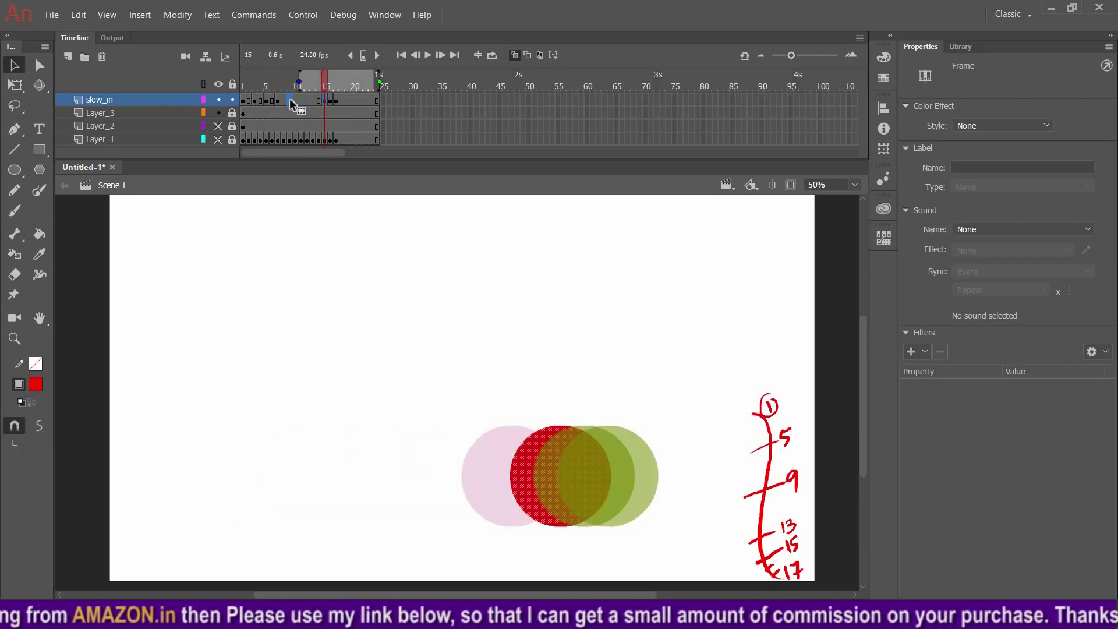
click(292, 100)
click(330, 104)
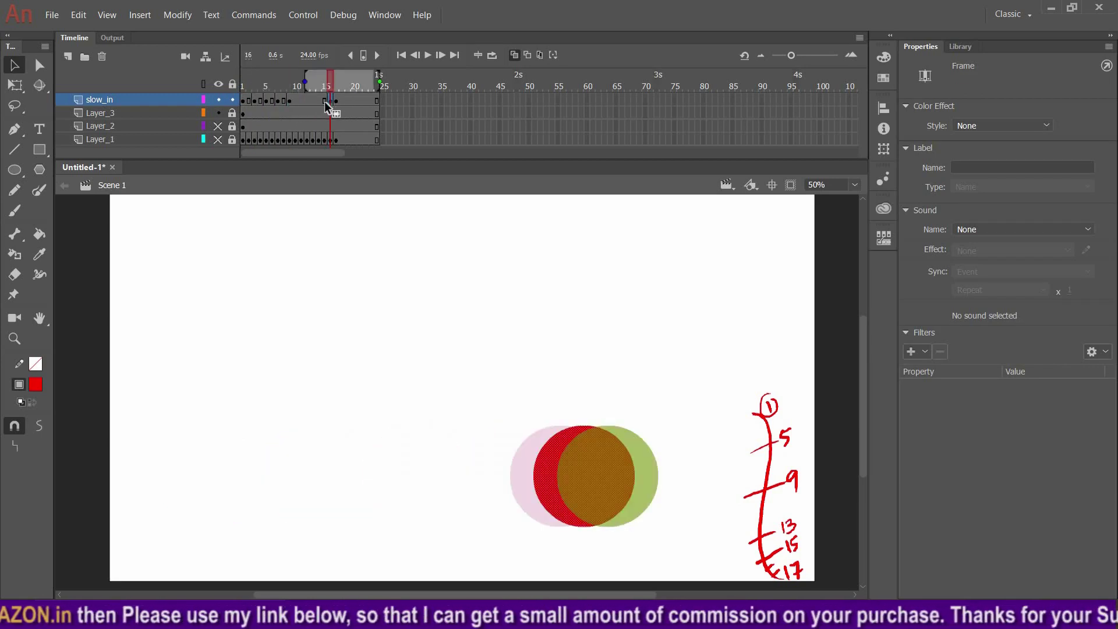
drag(300, 102, 303, 100)
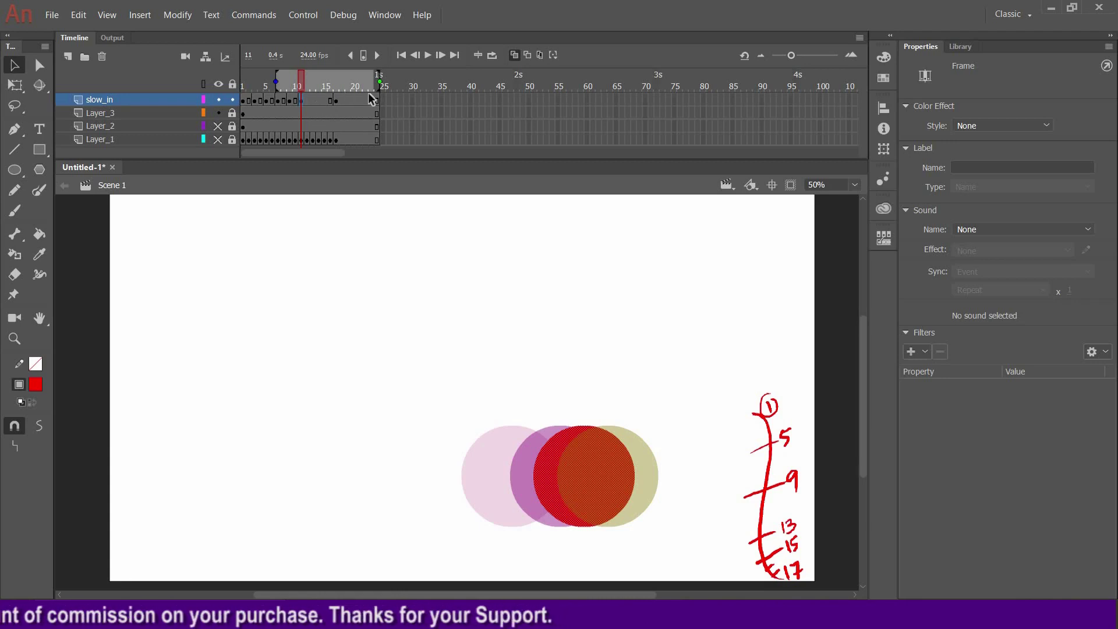
Step: Turn off onion skinning and play back the retimed slow_in animation, returning to its opening frames
click(515, 55)
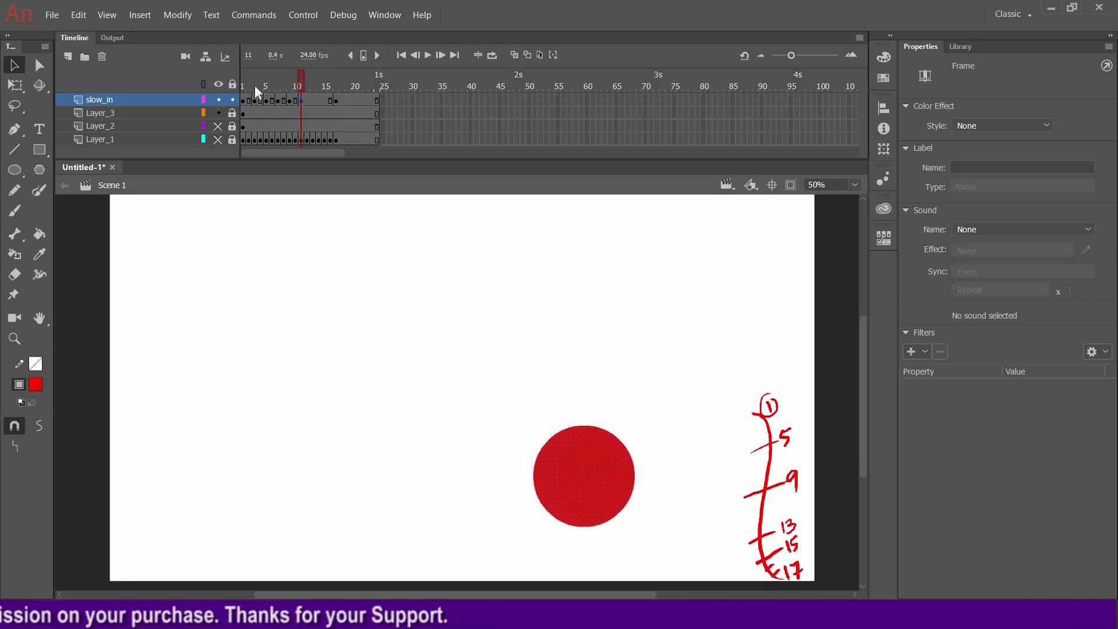
key(Return)
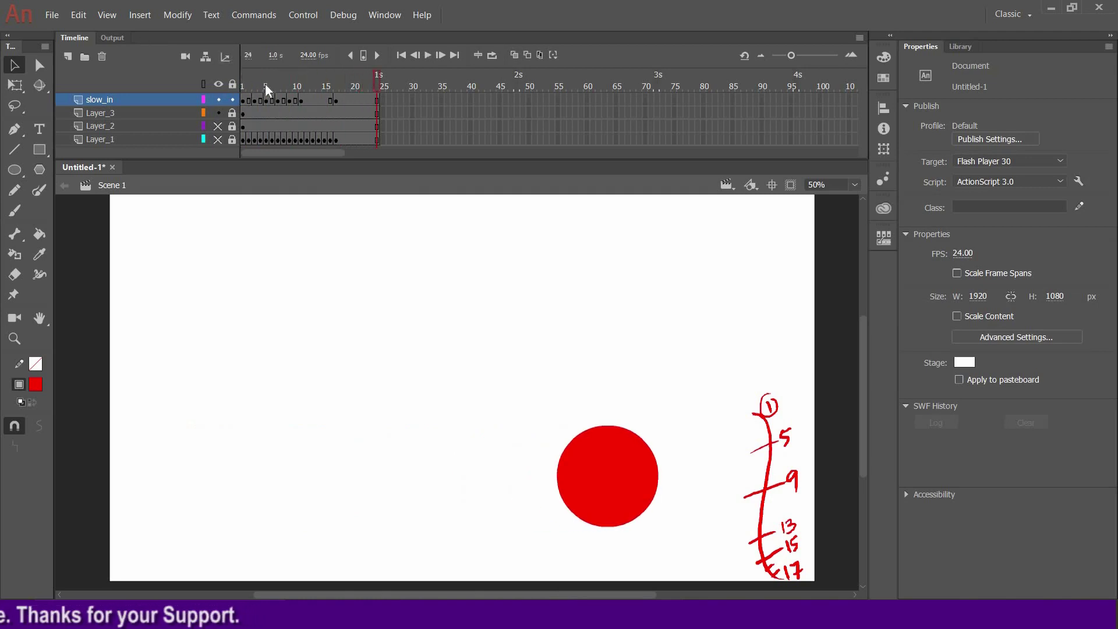
drag(241, 80, 249, 79)
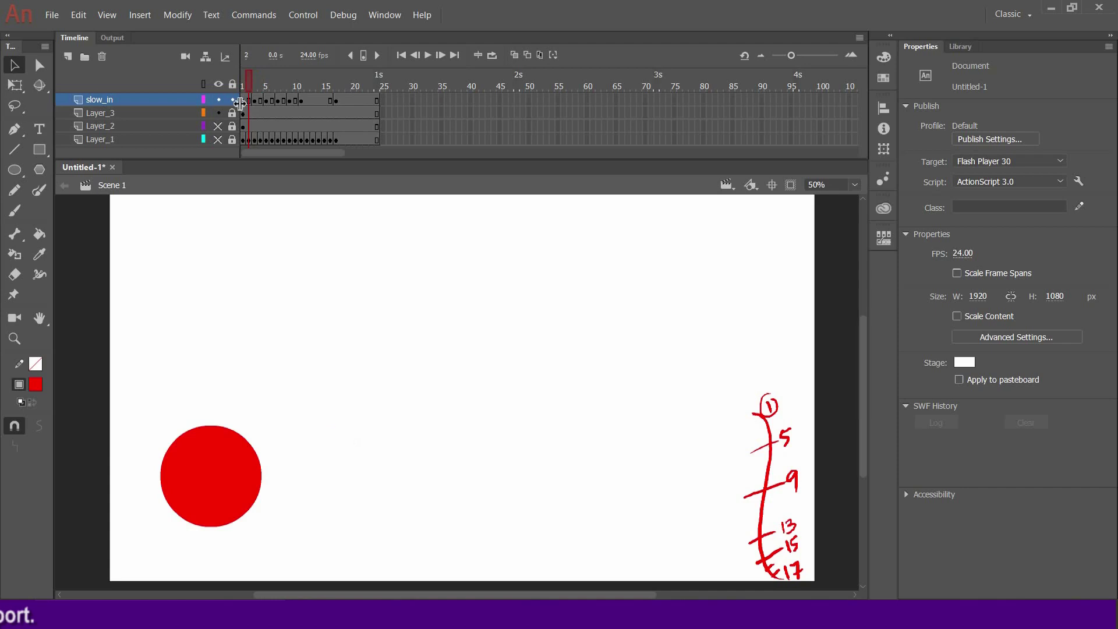
click(267, 79)
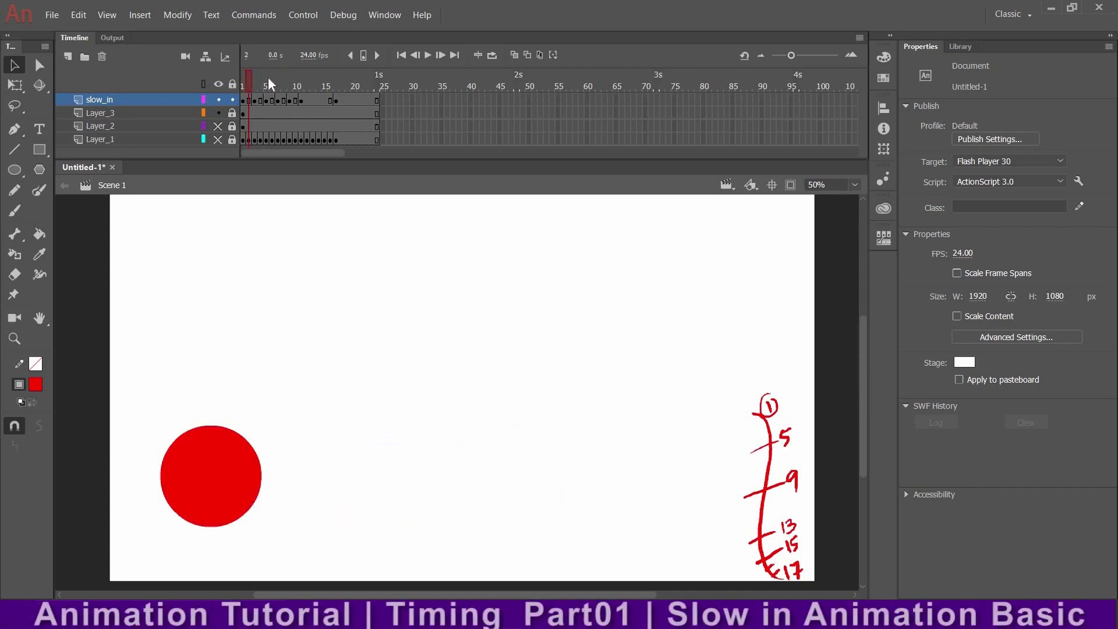
Step: Add a slow_in keyframe at frame 13 and use onion skinning to place the circle halfway between frames 11 and 17
click(317, 101)
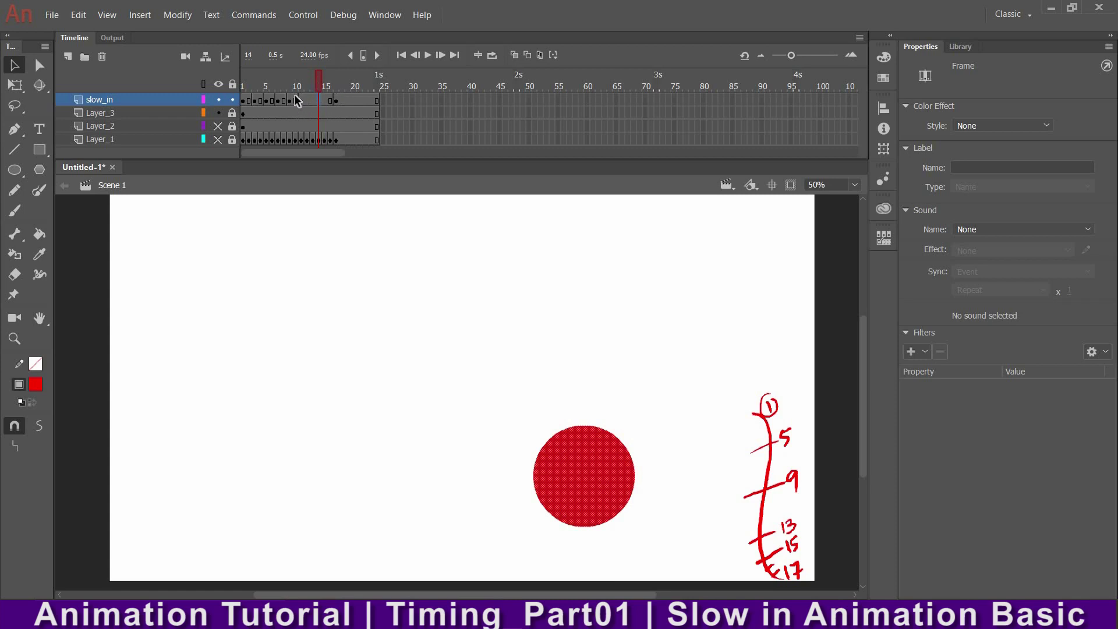
click(313, 100)
click(514, 55)
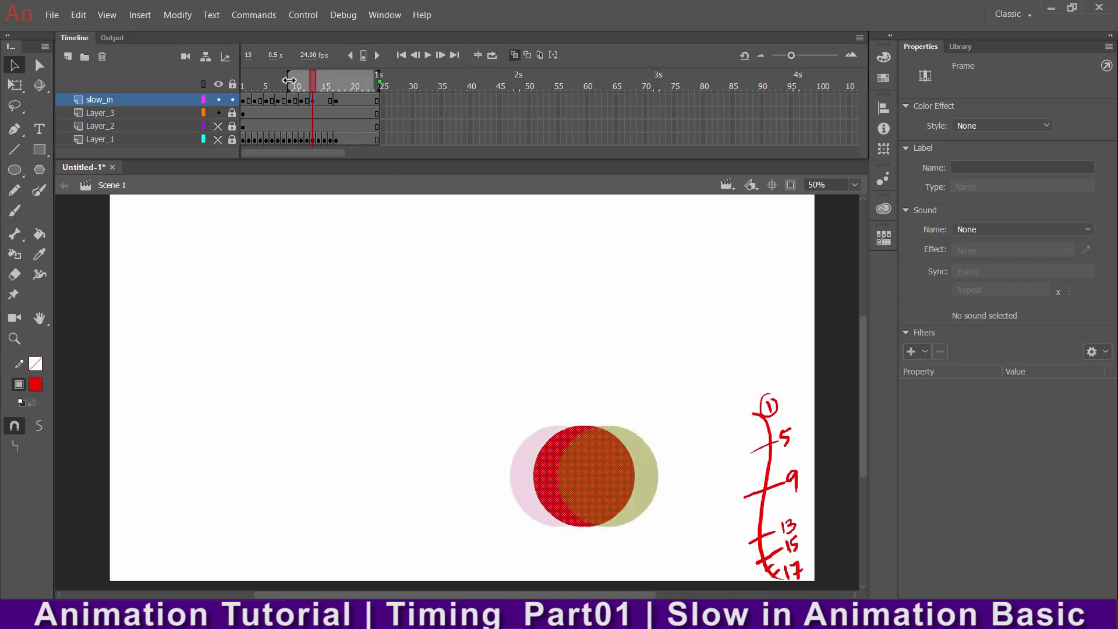
mouse_move(303, 80)
mouse_down()
mouse_move(290, 82)
mouse_move(299, 81)
mouse_up()
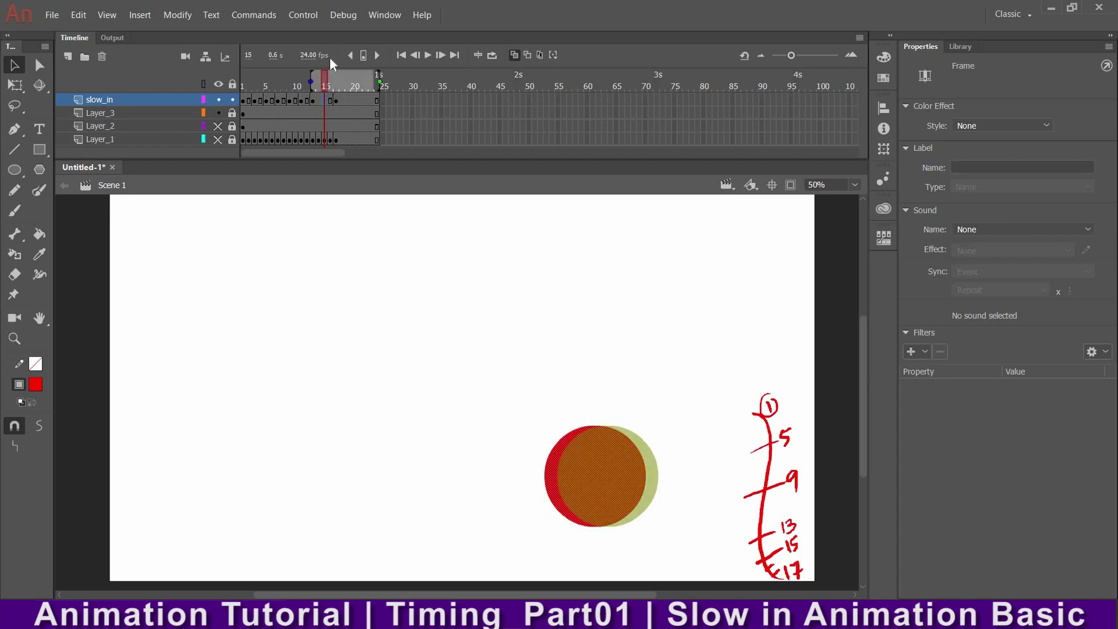
Step: Add a slow_in keyframe at frame 15 and nudge the circle halfway between its positions at frames 13 and 17
key(F6)
key(shift+Right)
key(shift+Right)
key(shift+Right)
key(Left)
key(Left)
key(Left)
key(Left)
key(Left)
key(Left)
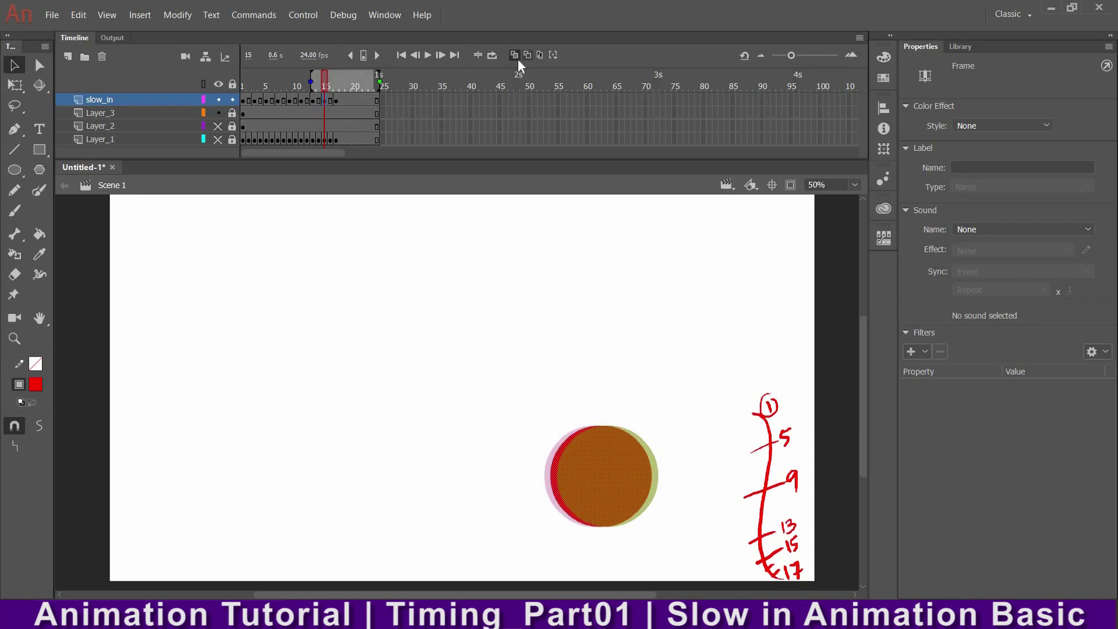
Step: Play the extended slow_in animation and inspect the circle spacing with onion skinning on from frame 1
key(Return)
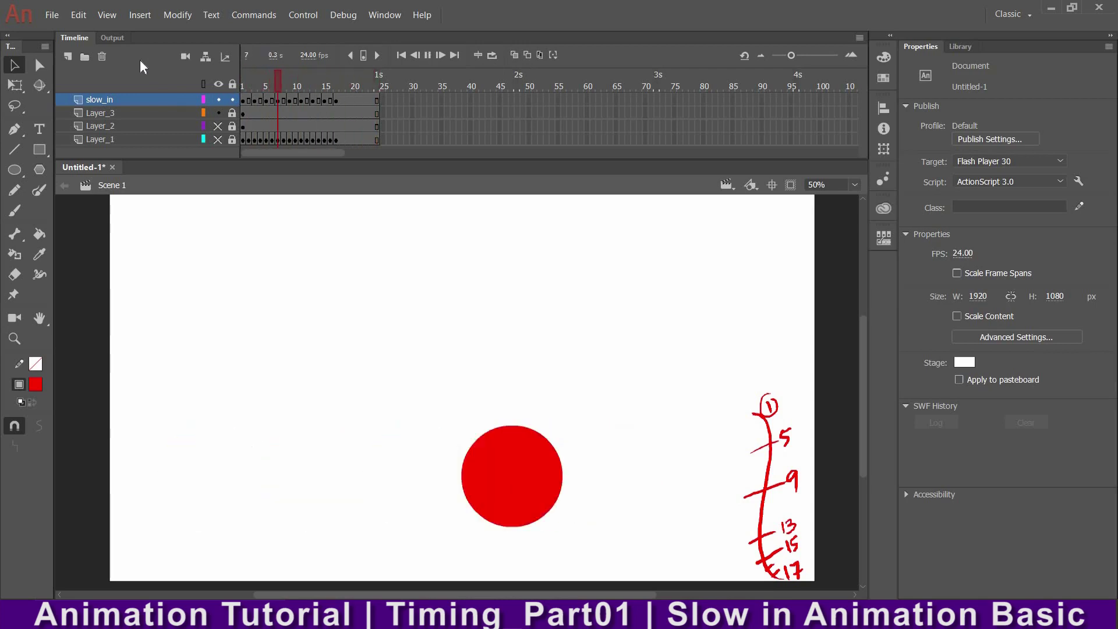
click(325, 79)
key(alt+shift+o)
drag(315, 81, 293, 81)
click(401, 55)
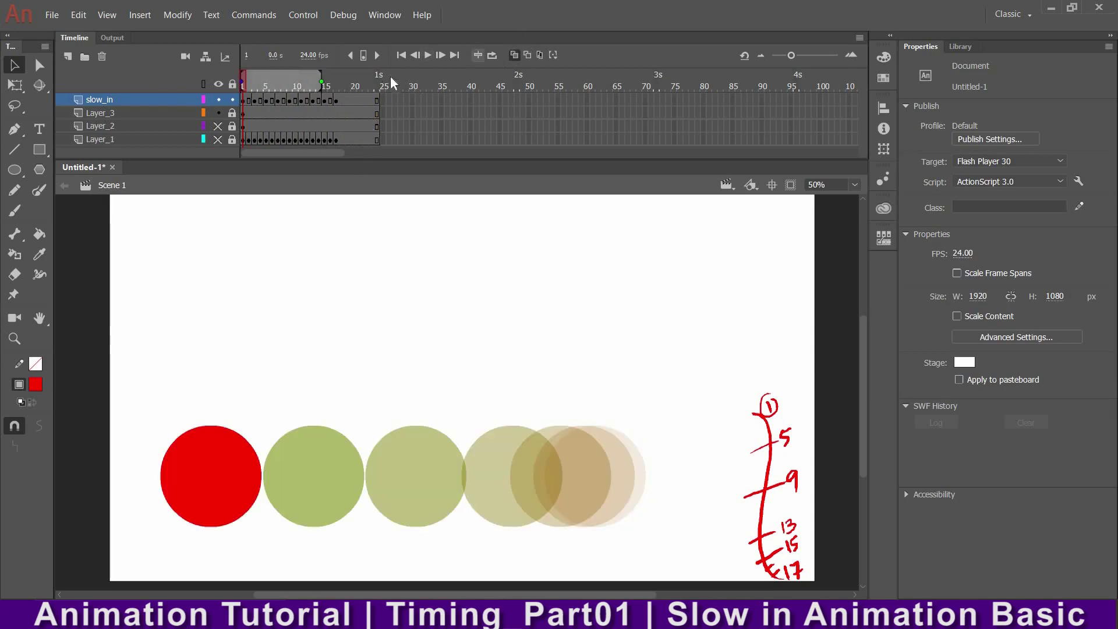
Step: Turn off onion skinning and play the slow_in animation repeatedly from the start to judge its timing
click(514, 54)
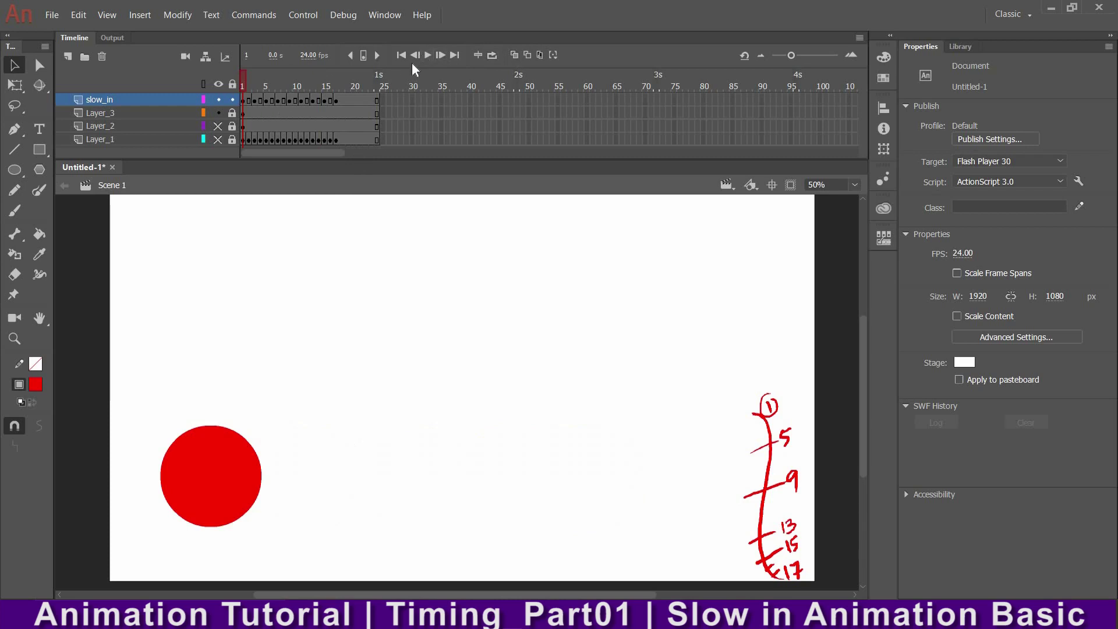
click(424, 54)
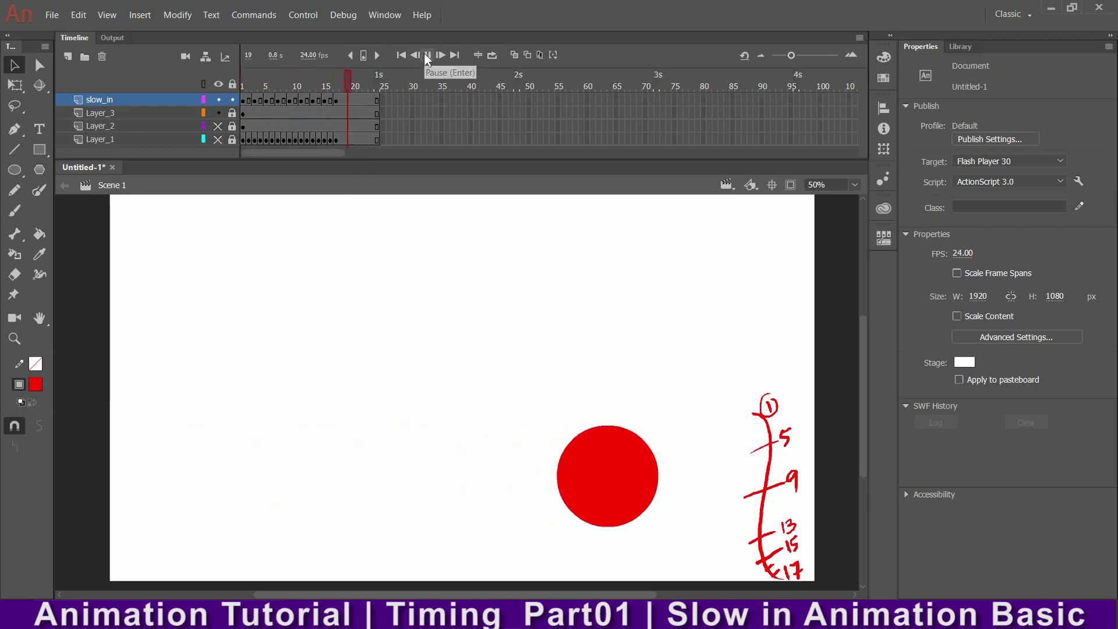
click(425, 54)
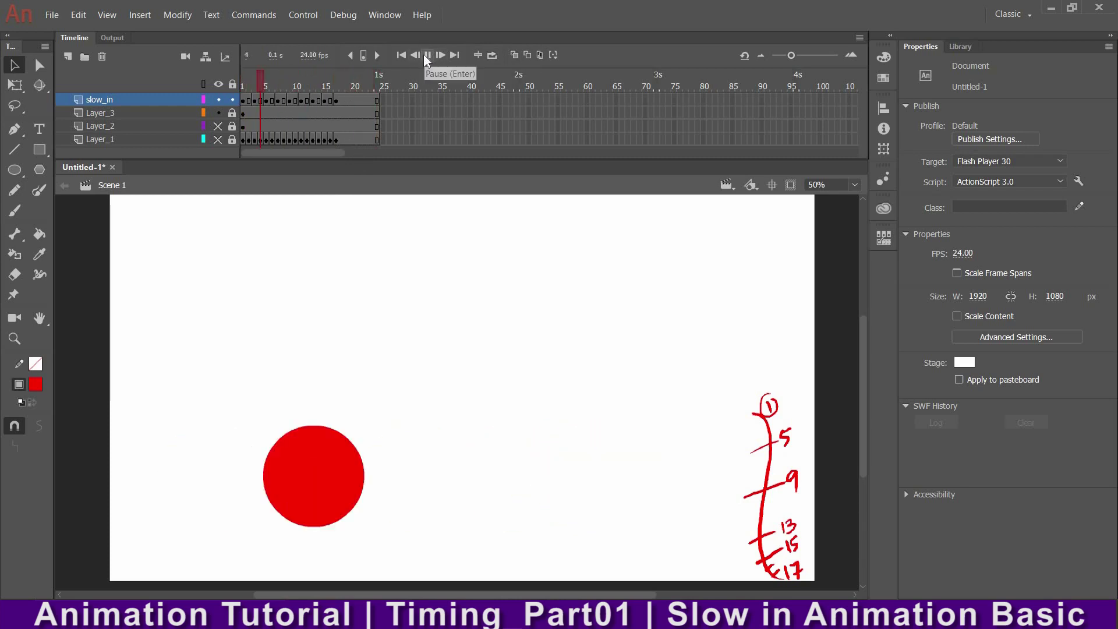
click(250, 82)
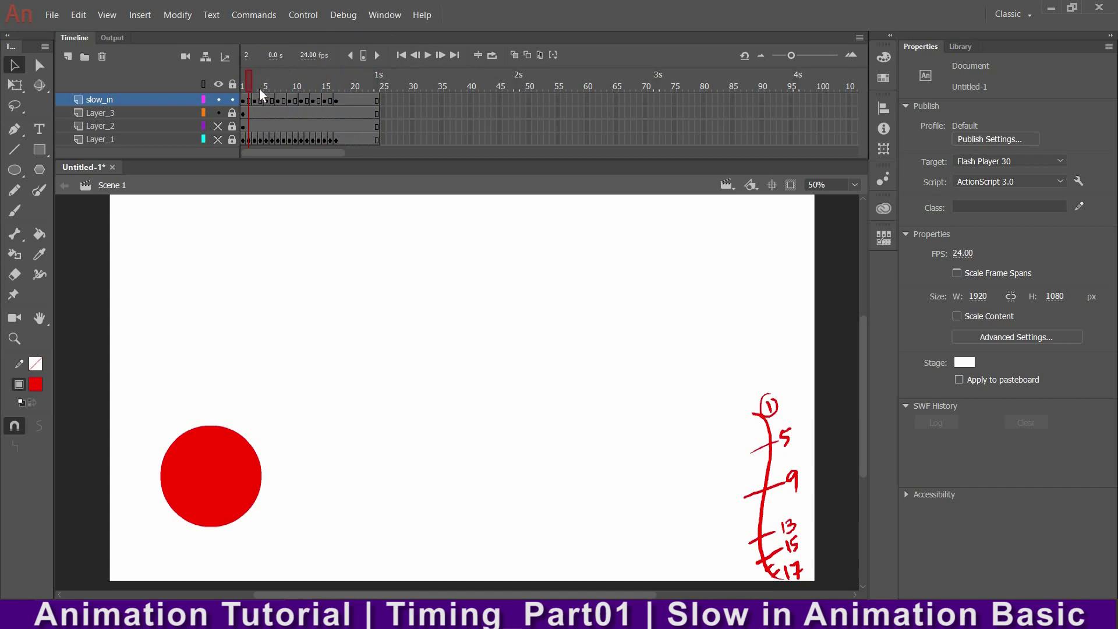
click(242, 83)
click(427, 55)
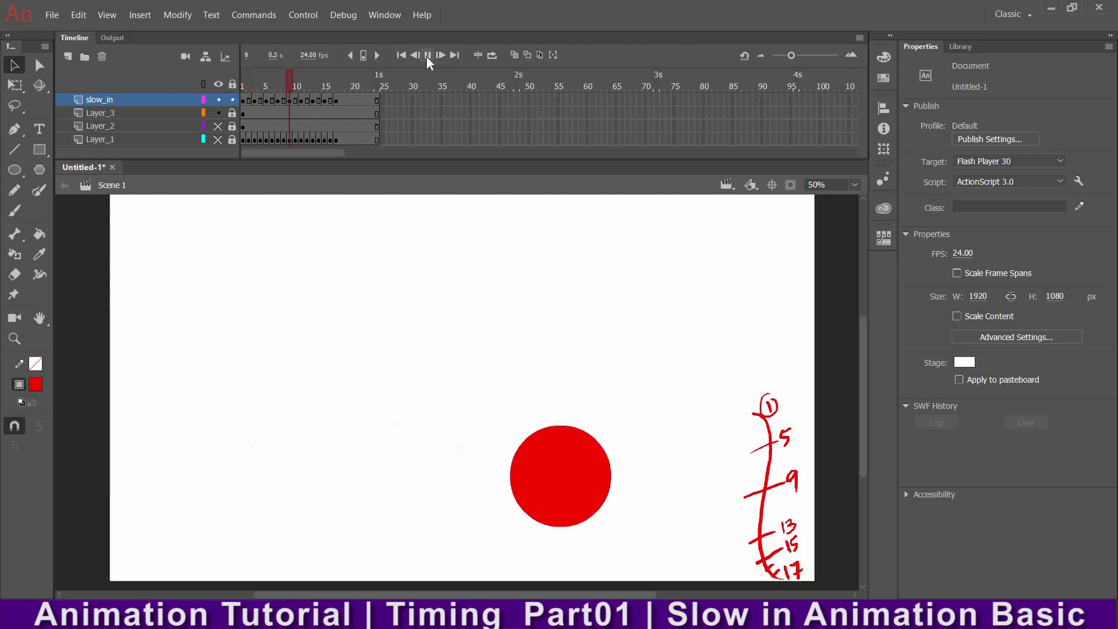
Step: Show Layer_1 again and play both circle animations repeatedly from frame 1 to compare even spacing with slow-in
click(219, 139)
drag(284, 73, 197, 86)
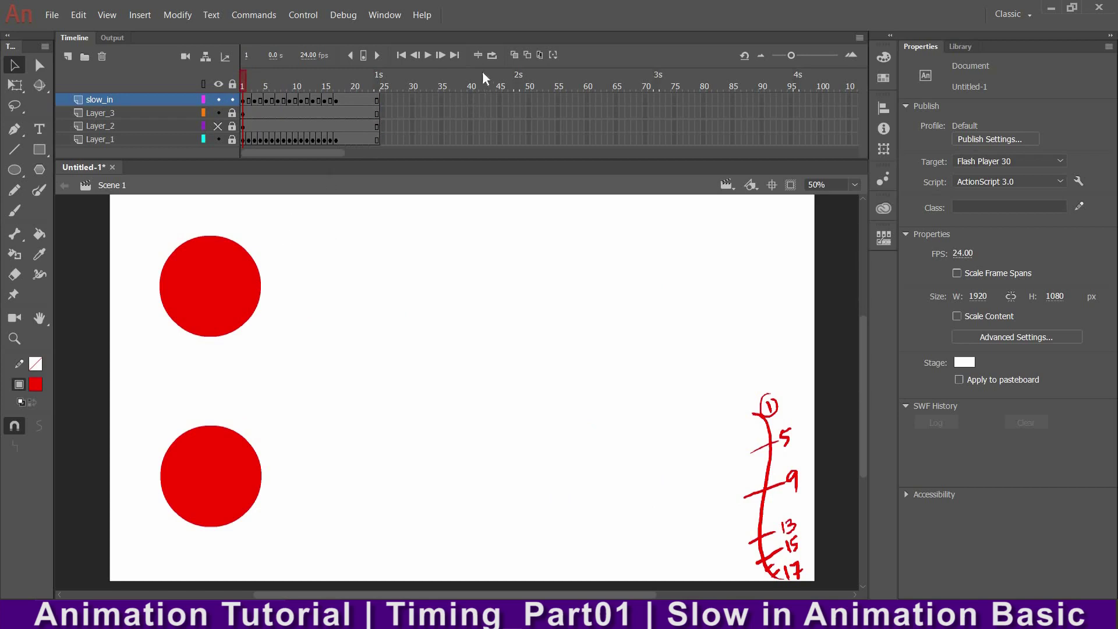
click(428, 55)
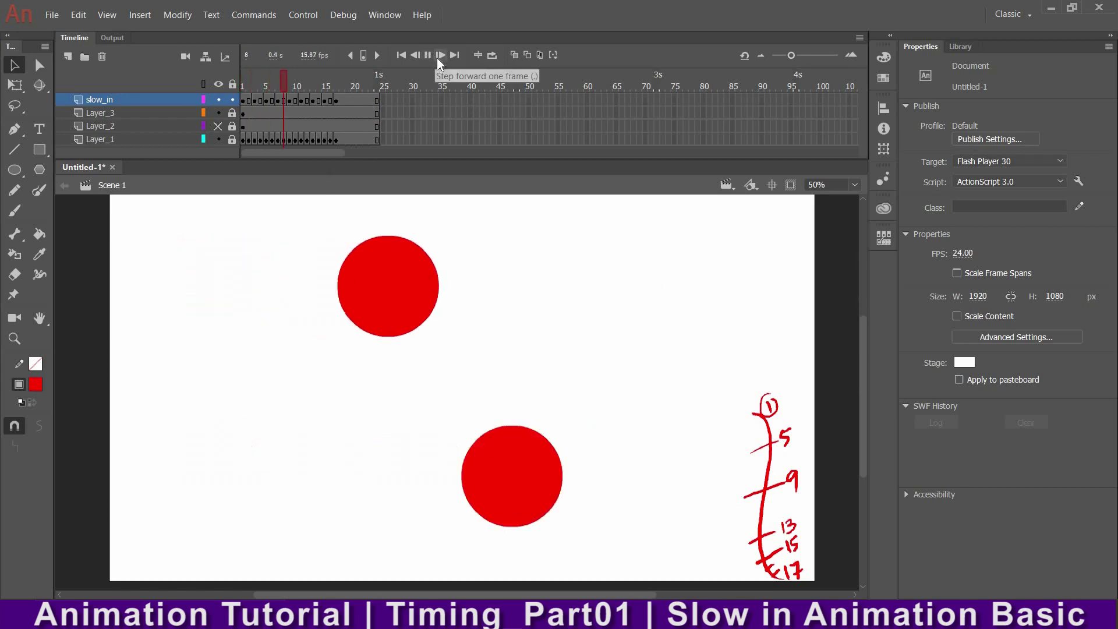
click(427, 55)
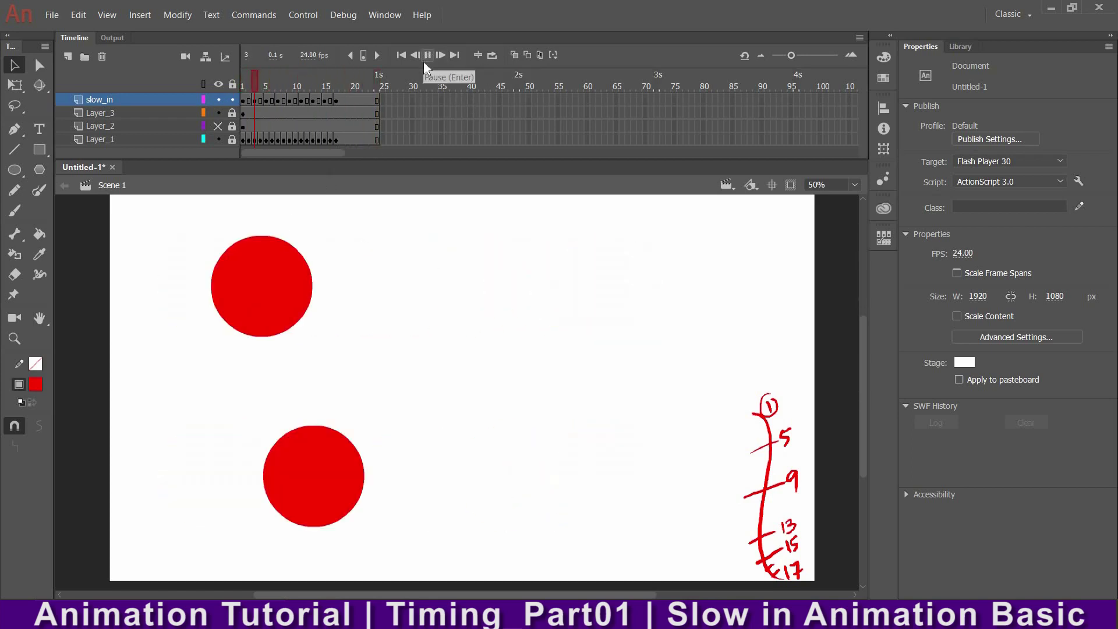
click(428, 54)
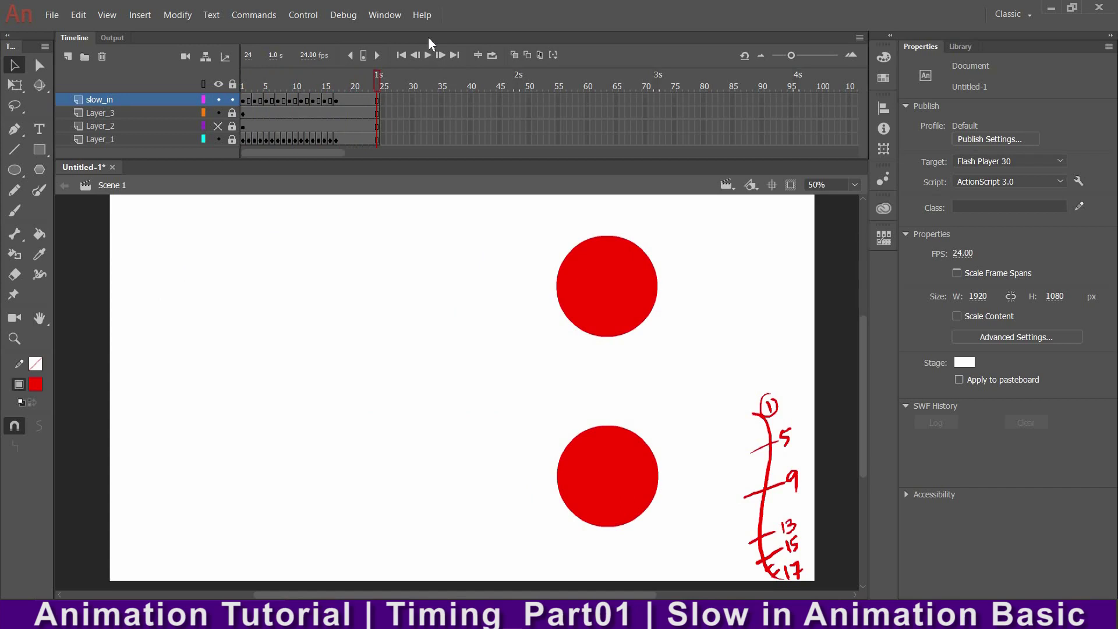
click(428, 55)
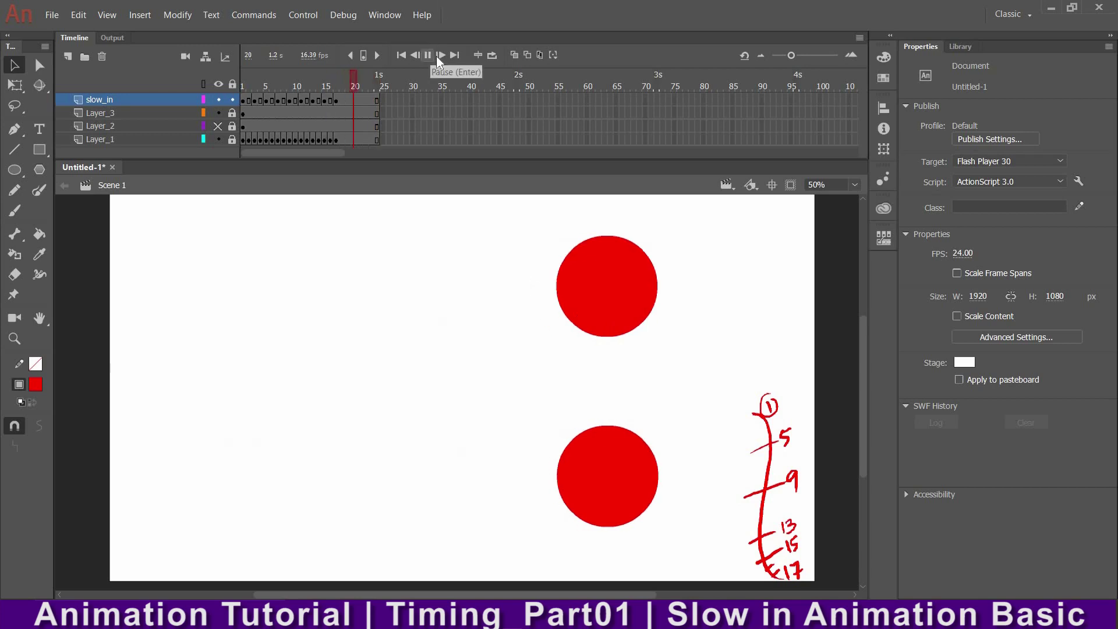
click(426, 57)
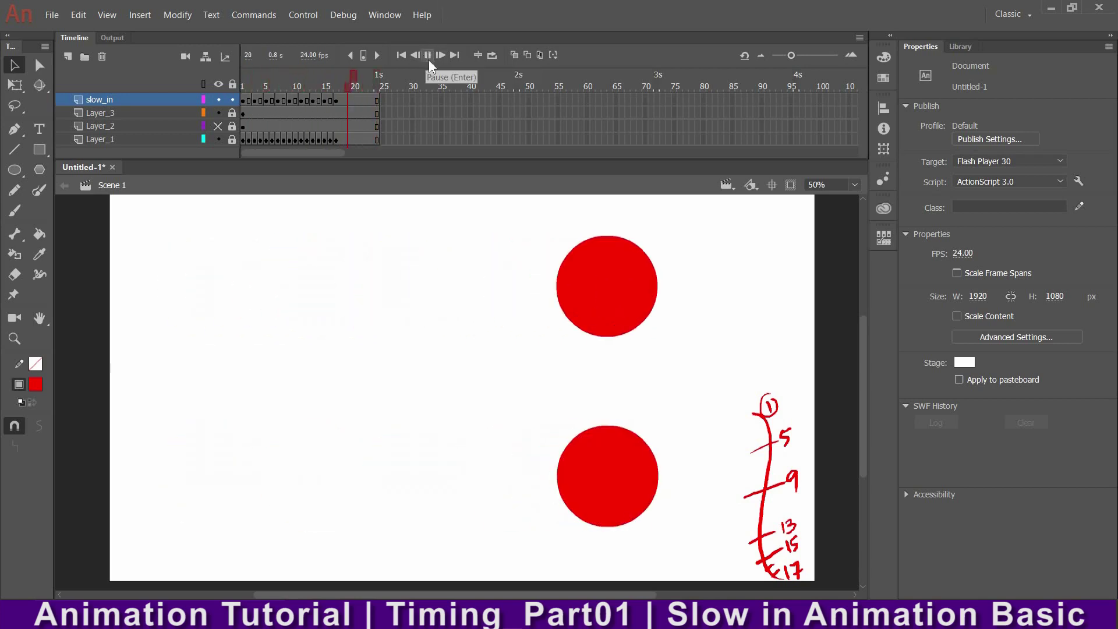
Step: Add a slow_in keyframe at frame 16, limit onion skinning to its neighbouring frames, and center the circle between frames 15 and 17
drag(330, 85, 333, 111)
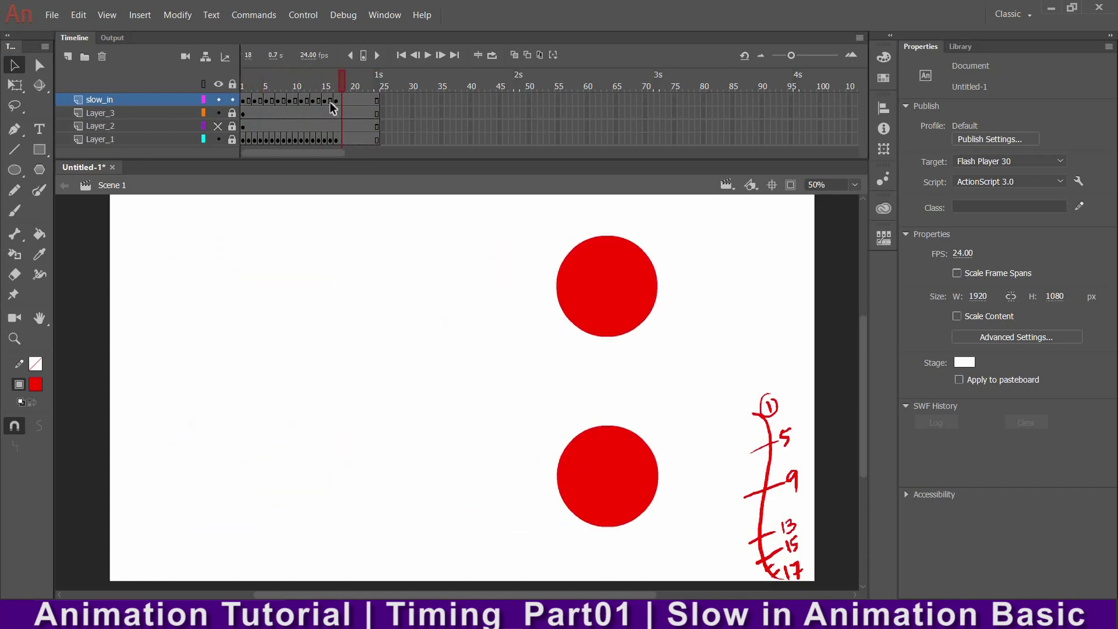
click(330, 101)
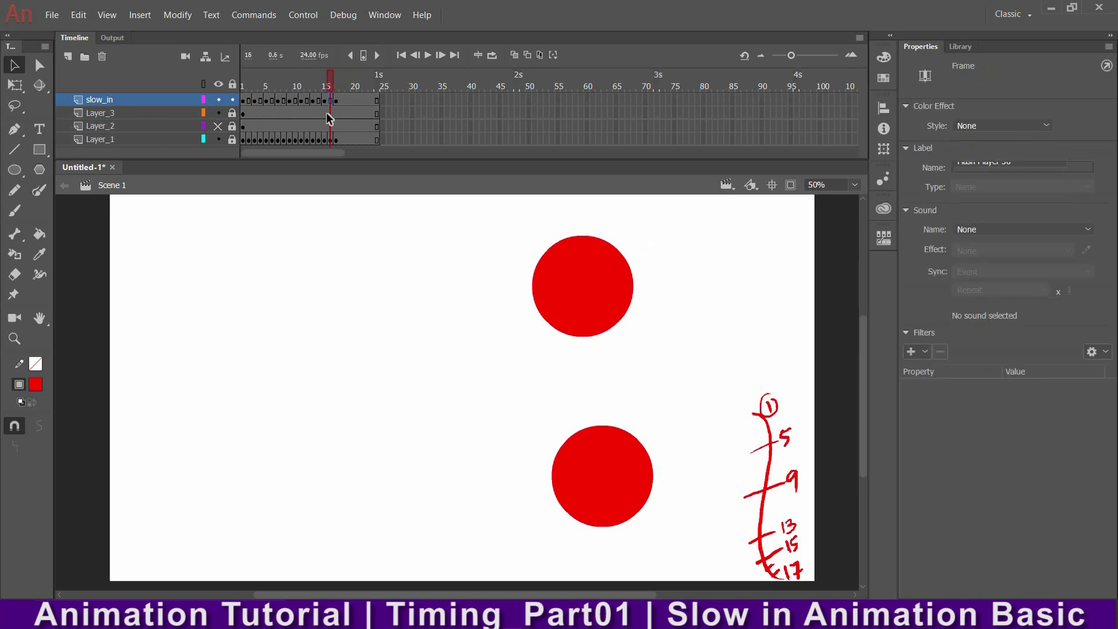
click(514, 55)
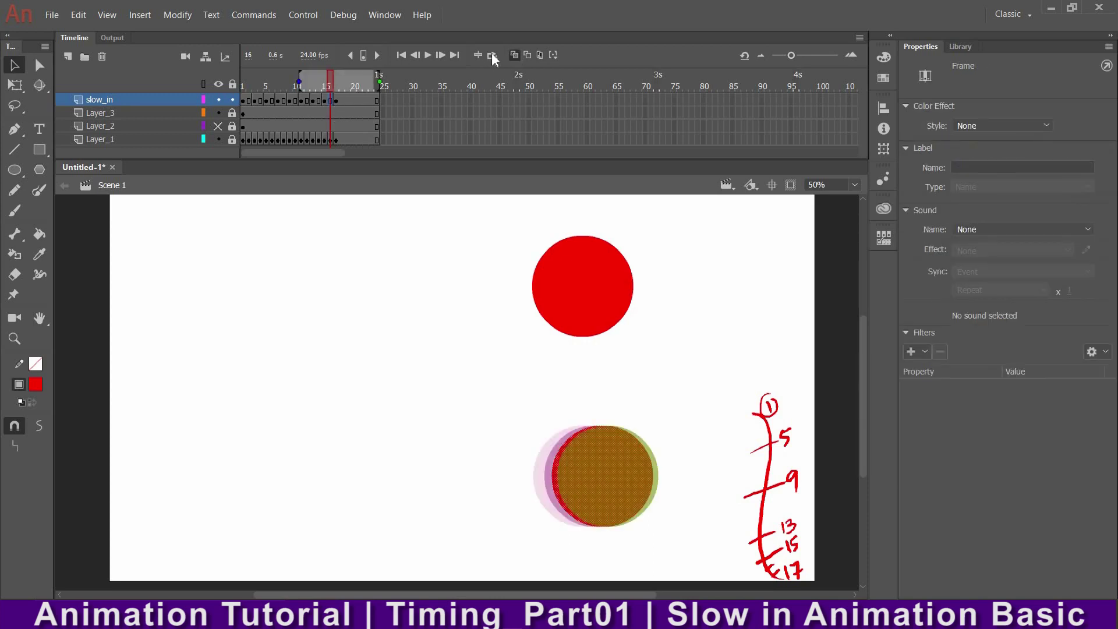
drag(299, 82, 322, 81)
click(370, 82)
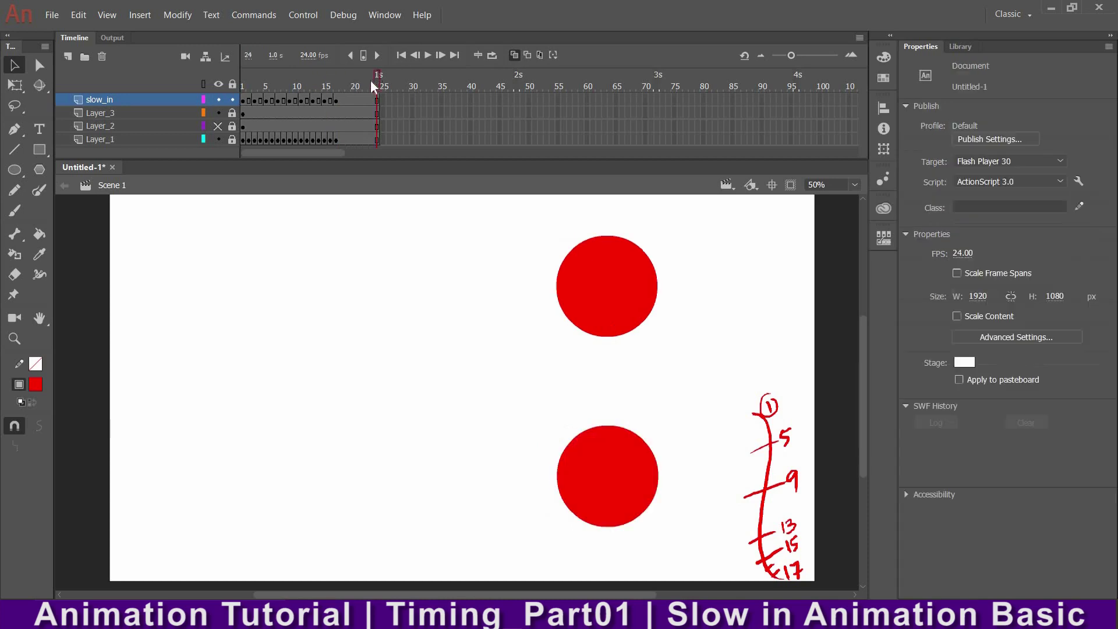
click(329, 99)
drag(379, 81, 339, 81)
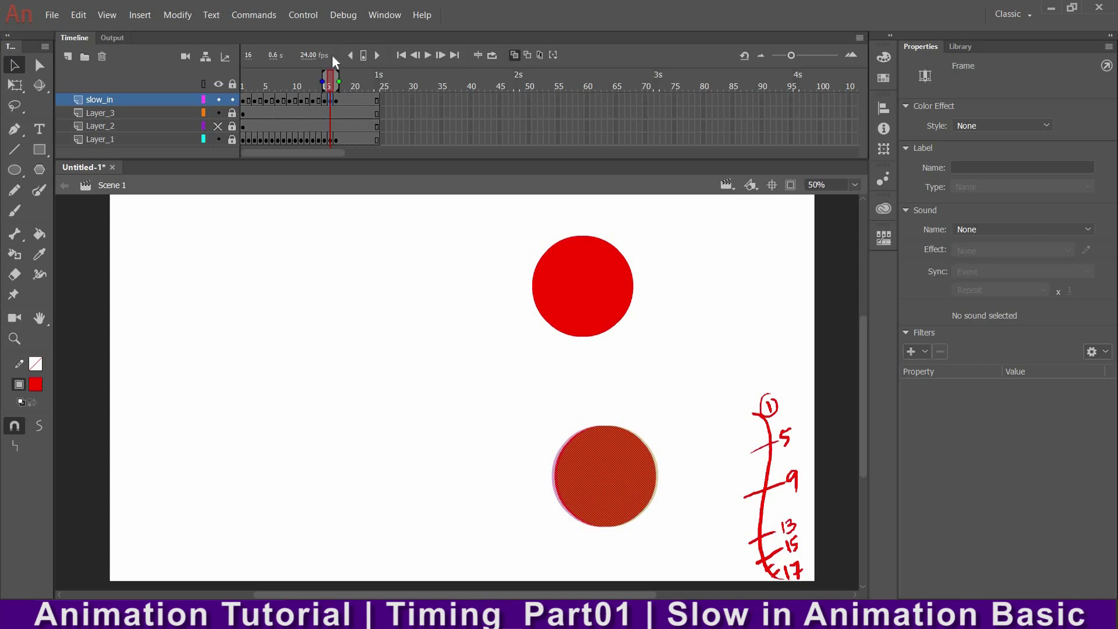
Step: Turn off onion skinning, make all layers visible including Layer_2, and replay both circle animations
click(514, 55)
key(Return)
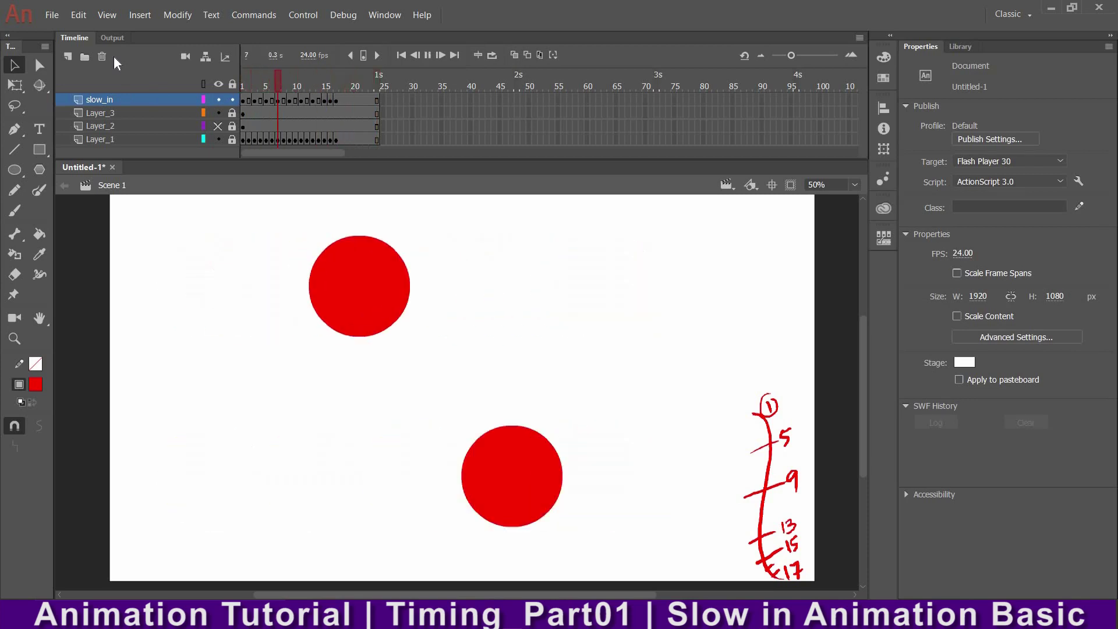
click(217, 84)
key(Return)
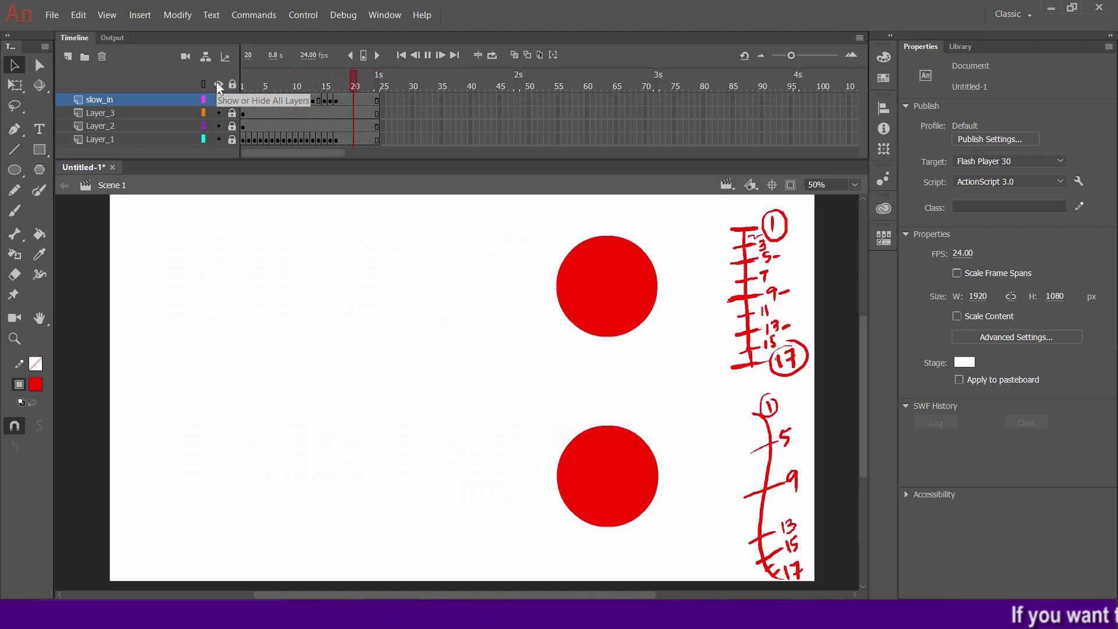